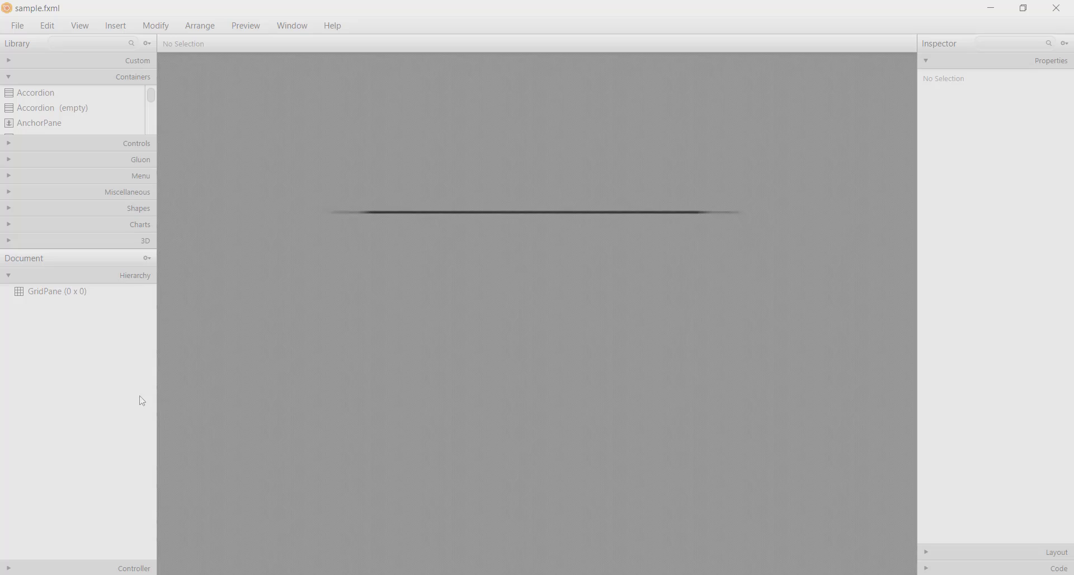
Step: Delete the root GridPane and add a VBox as the document's root container
key("Delete")
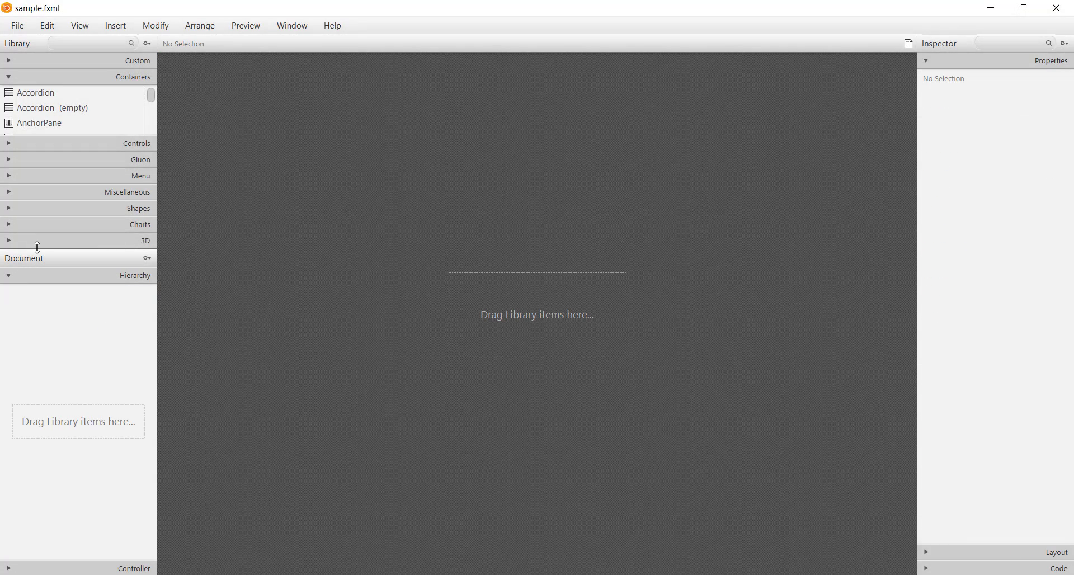
left_click_drag(37, 248, 36, 361)
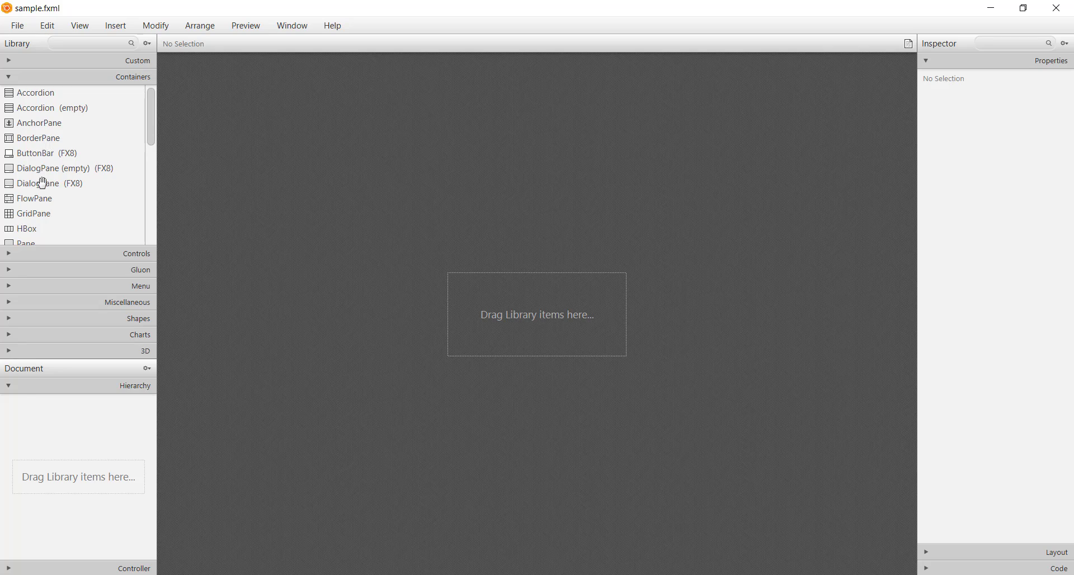
scroll(44, 223, "down", 5)
left_click_drag(32, 241, 591, 407)
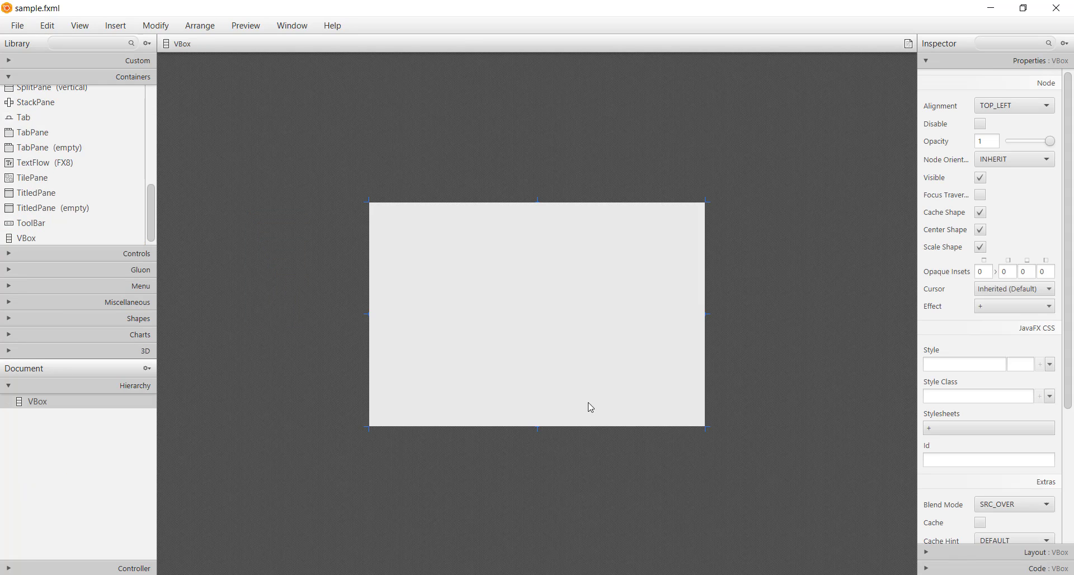
Step: Set the root VBox's preferred width to 1315 and preferred height to 750, and save the file
left_click(955, 552)
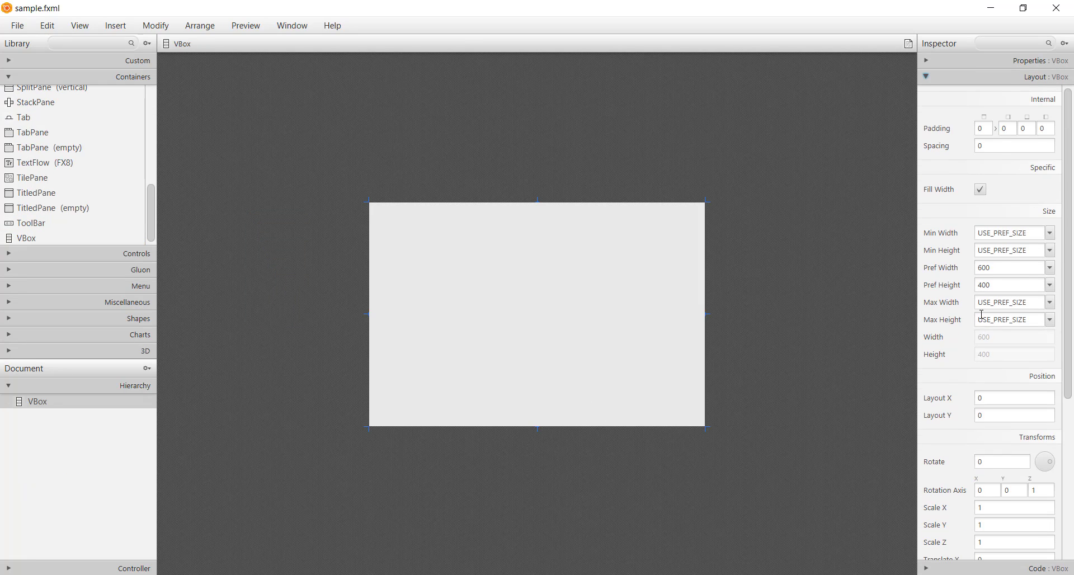
left_click(1002, 267)
type("1")
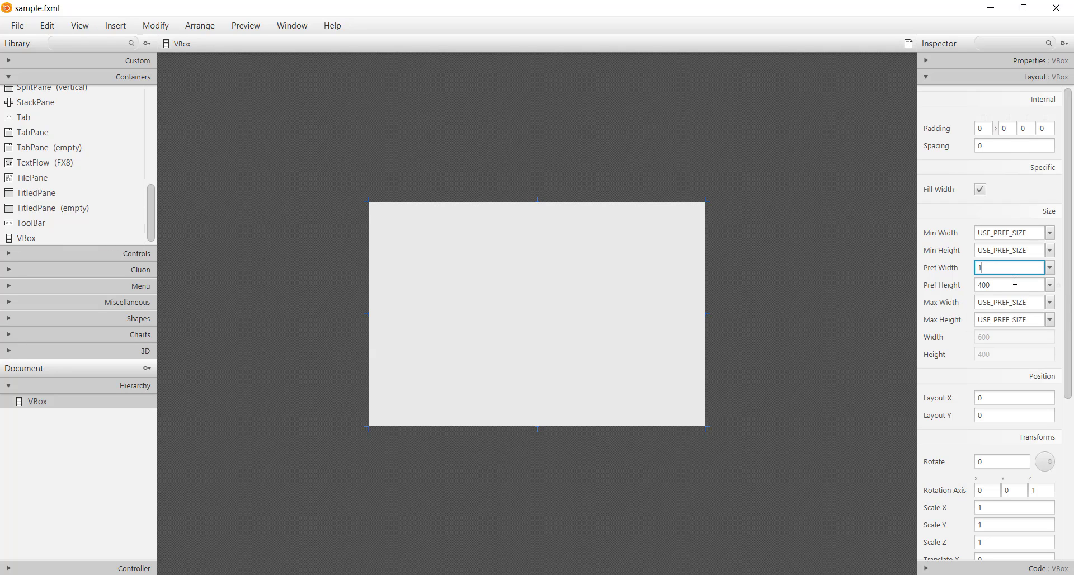
type("315")
key("Return")
left_click(1017, 280)
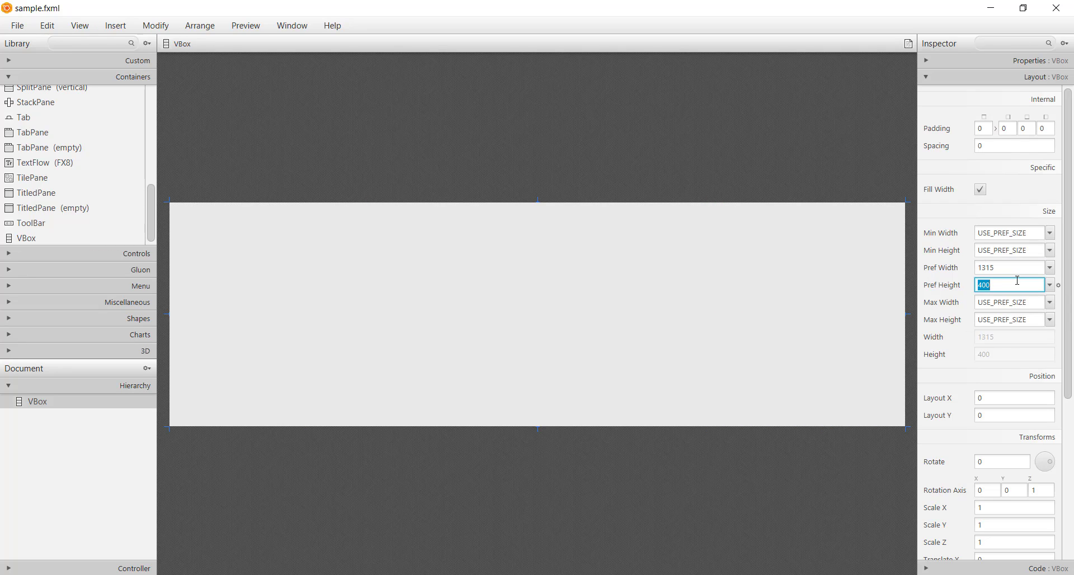
key("Return")
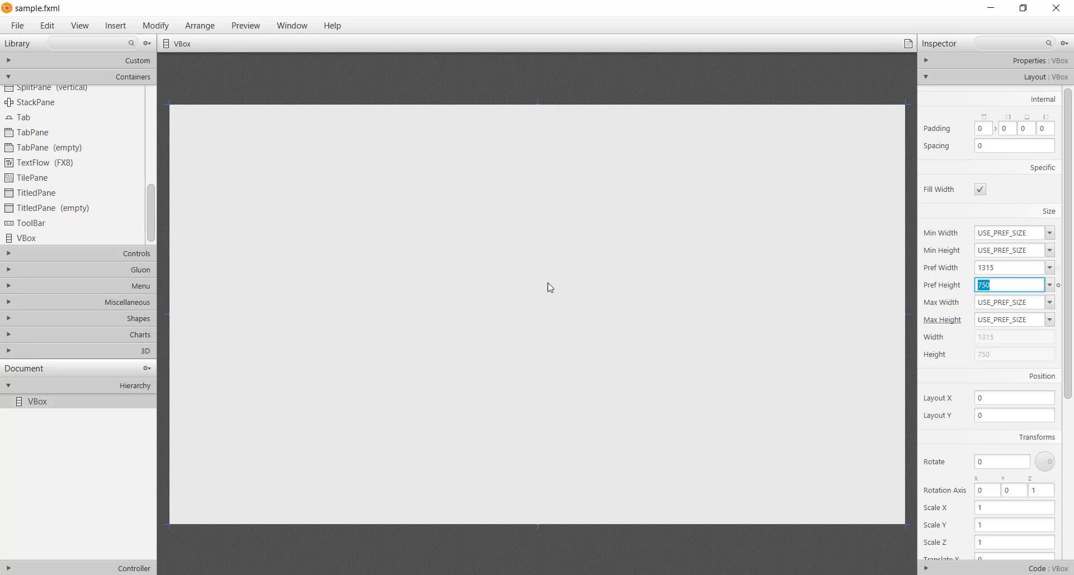
key("ctrl+s")
Step: Add an HBox inside the root VBox and set its preferred height to 250
scroll(59, 223, "up", 1)
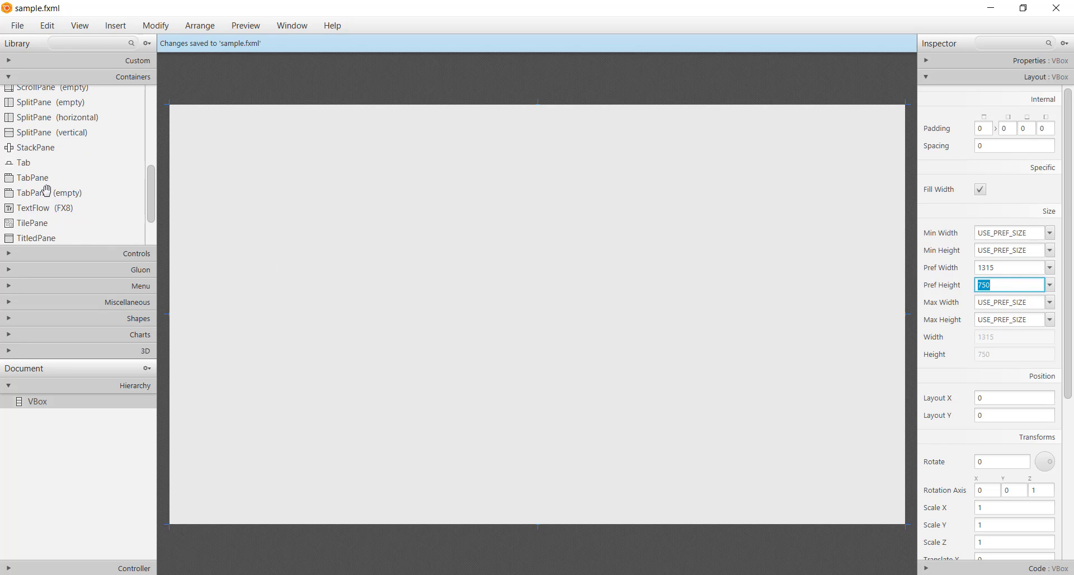
scroll(46, 190, "up", 3)
left_click_drag(26, 134, 496, 274)
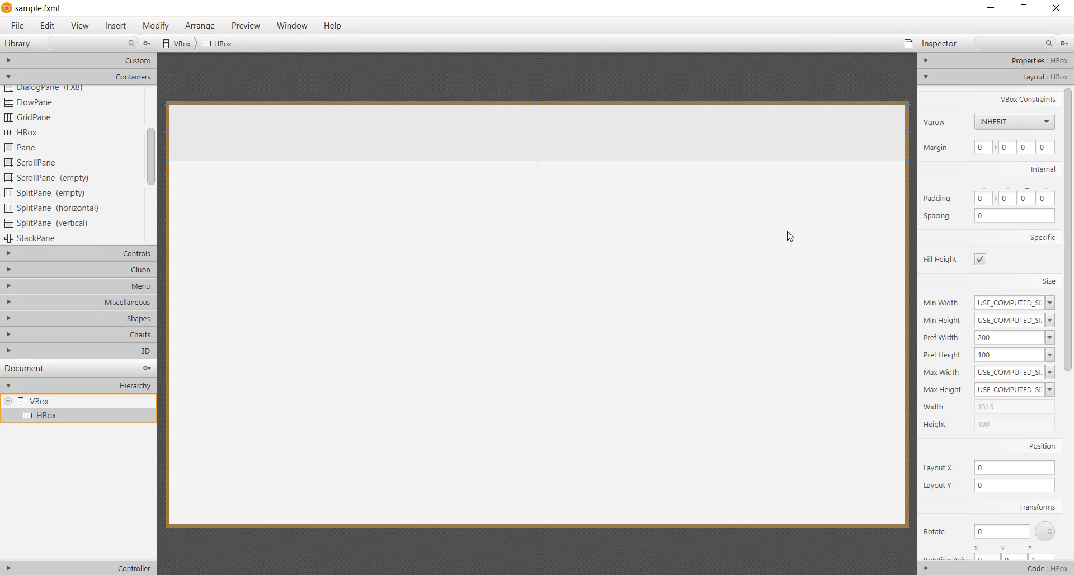
double_click(1001, 355)
type("250")
key("Return")
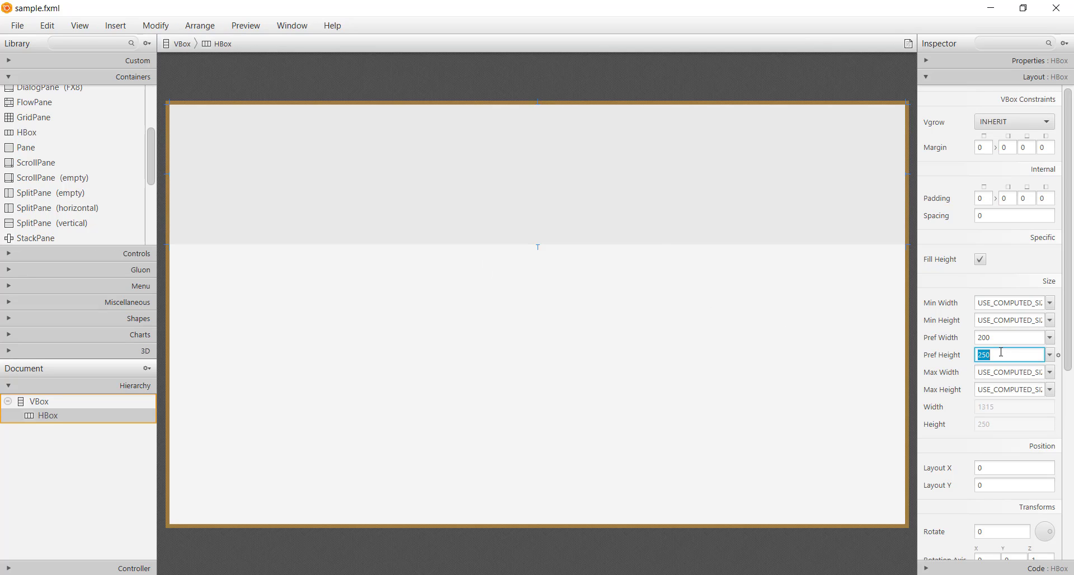
Step: Set the HBox's top, right and left margins to 50 each and save the file
left_click(988, 148)
key("Tab")
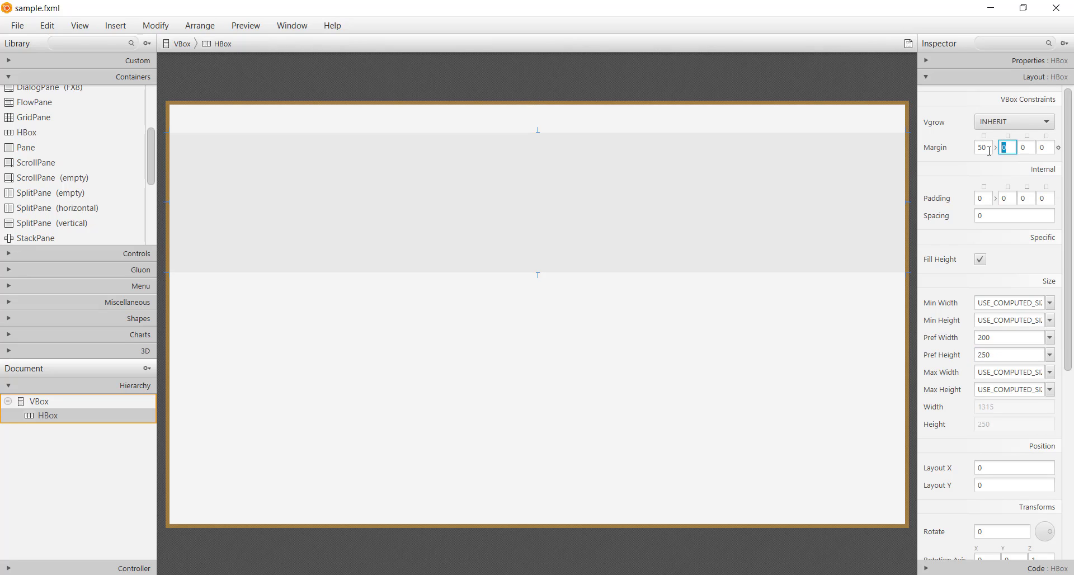
type("50")
key("Tab")
key("Tab")
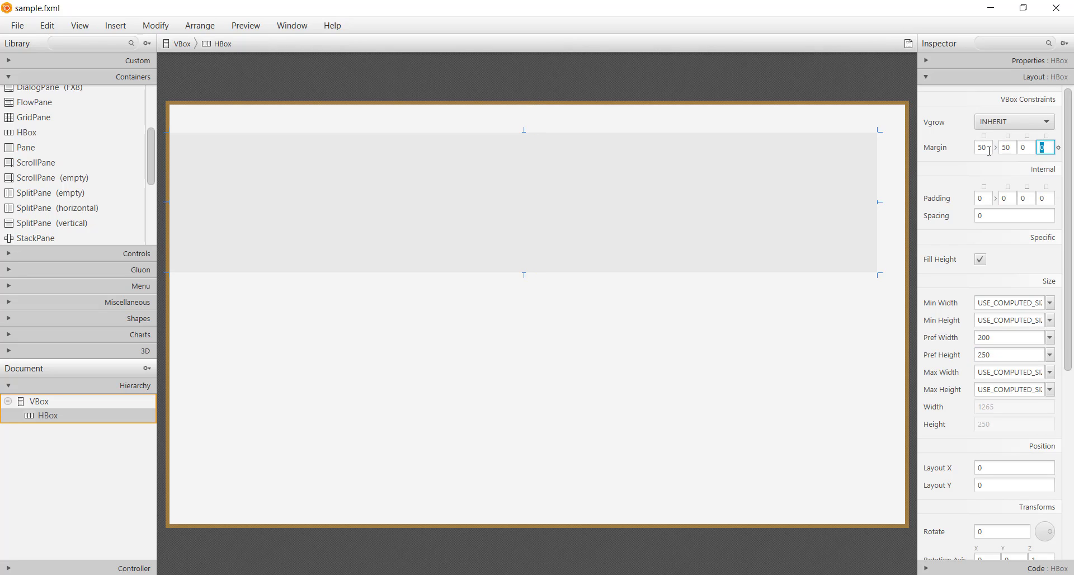
key("Return")
key("ctrl+s")
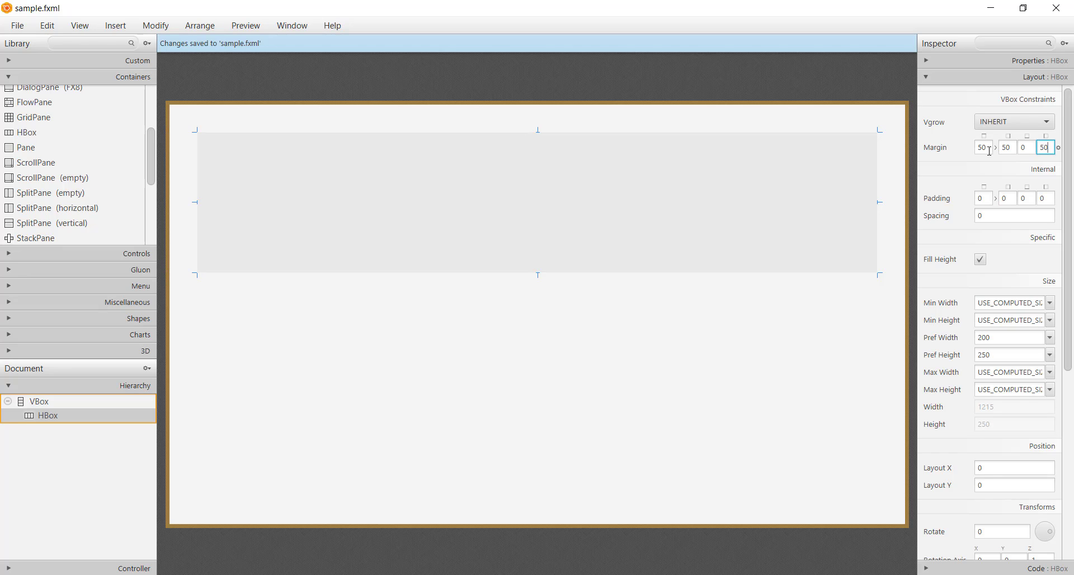
Step: Add a VBox inside the HBox and widen it to about 413
left_click(573, 197)
scroll(91, 215, "down", 5)
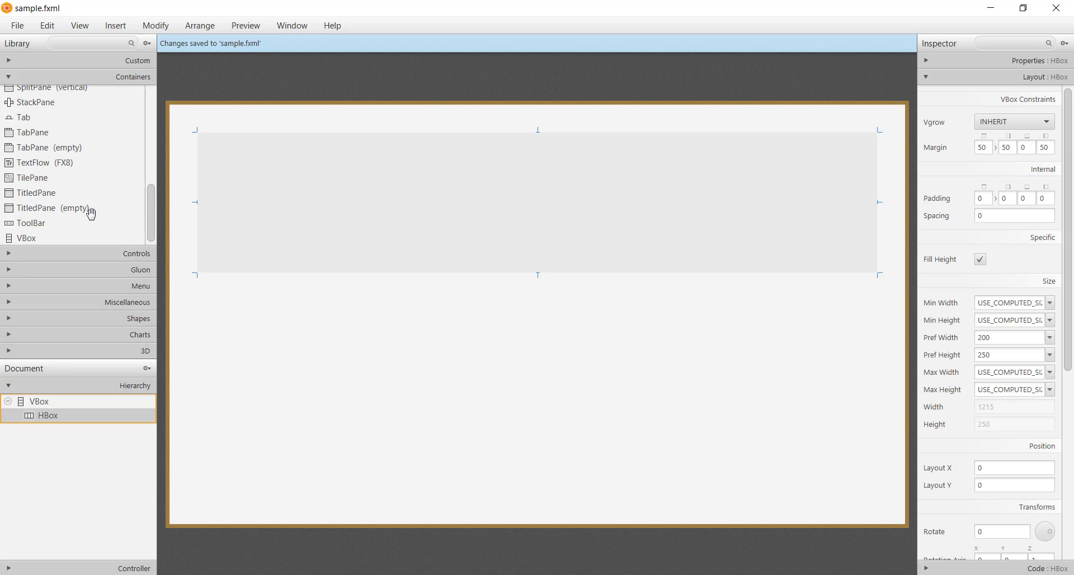
left_click_drag(42, 240, 294, 256)
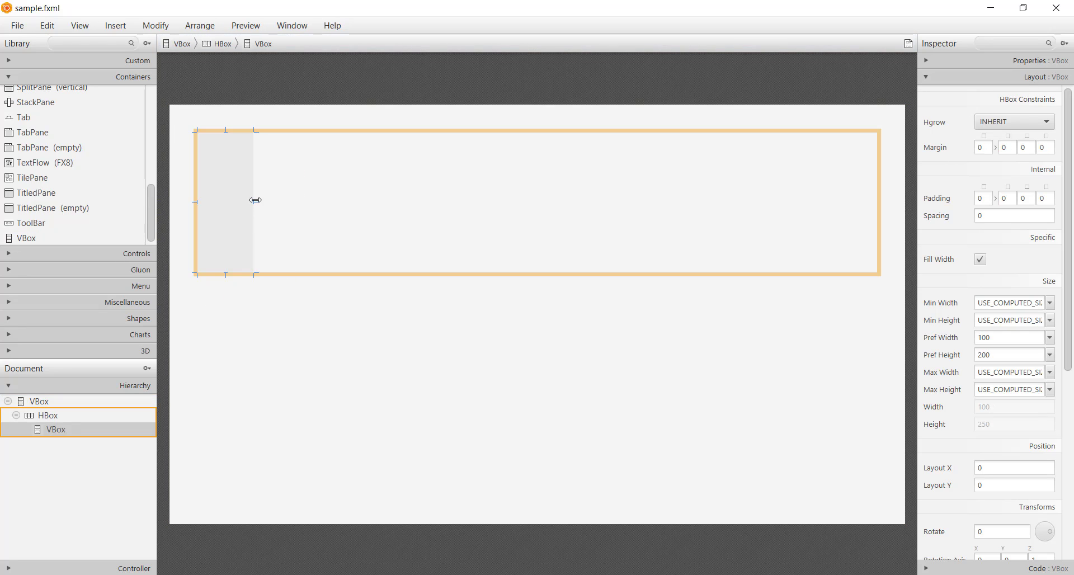
left_click_drag(255, 200, 431, 201)
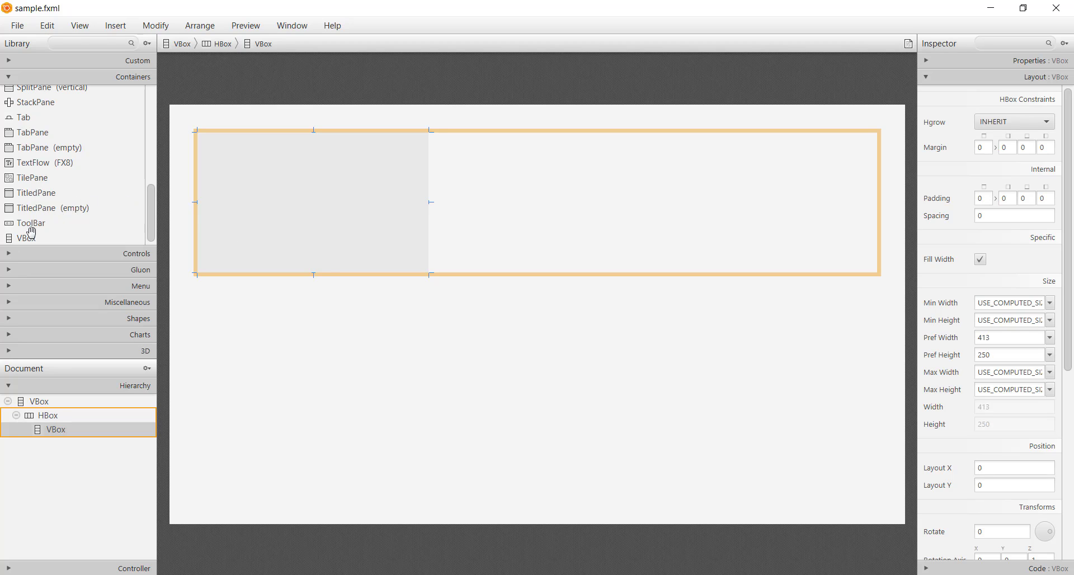
Step: Add an HBox inside the nested VBox and place a Label in it, resized to about 211 by 108
scroll(31, 207, "up", 3)
left_click_drag(25, 89, 270, 234)
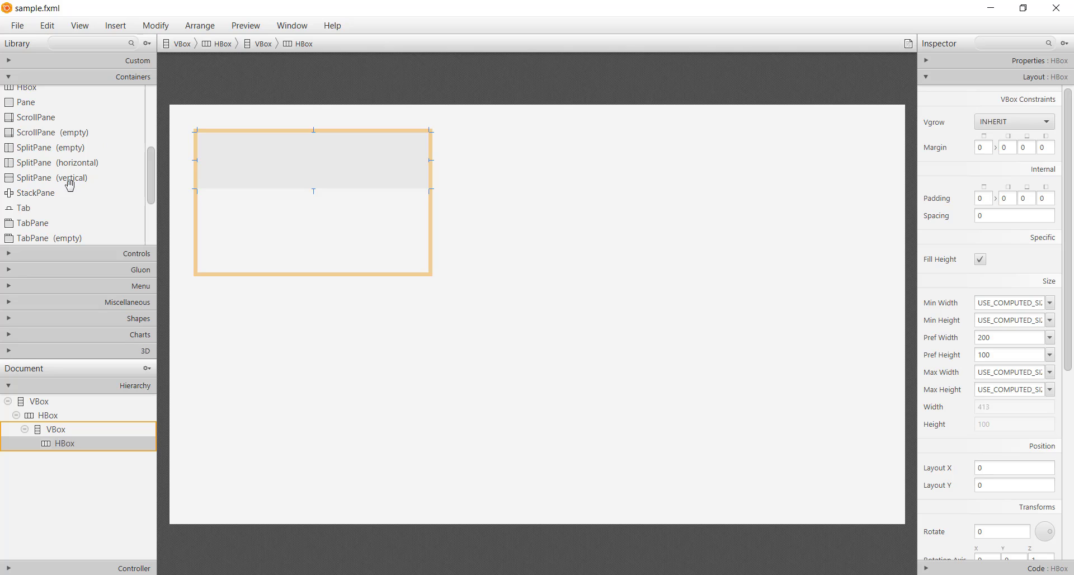
left_click(70, 255)
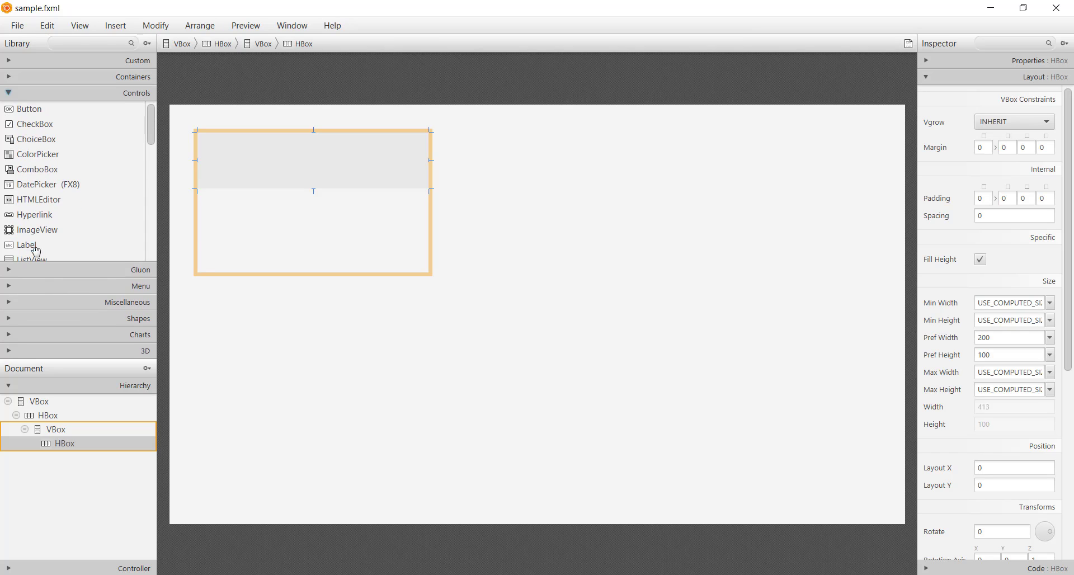
left_click_drag(36, 250, 277, 172)
left_click_drag(217, 144, 315, 193)
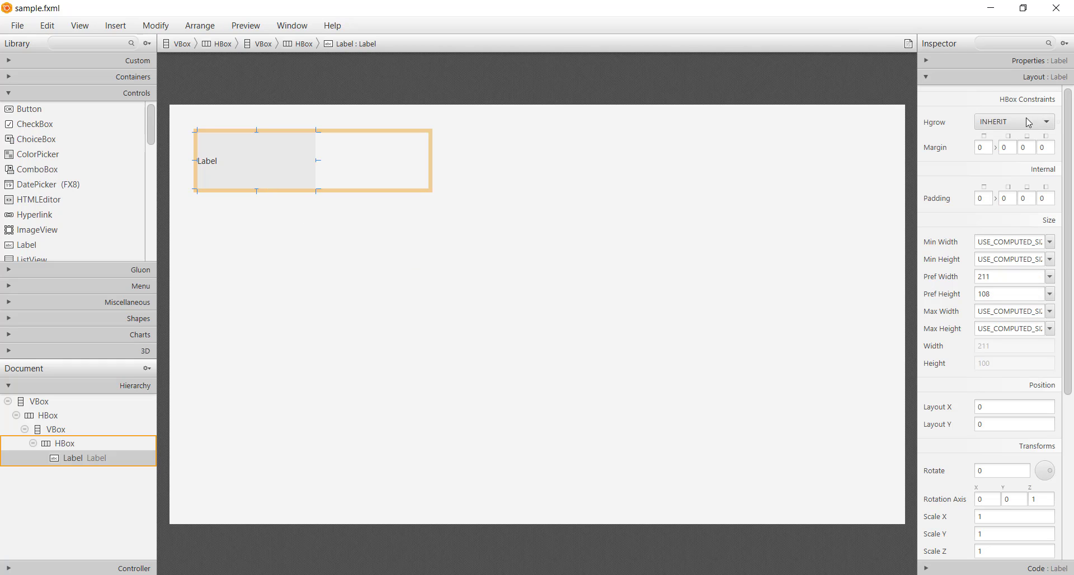
Step: Set the label's text fill to white
left_click(1014, 60)
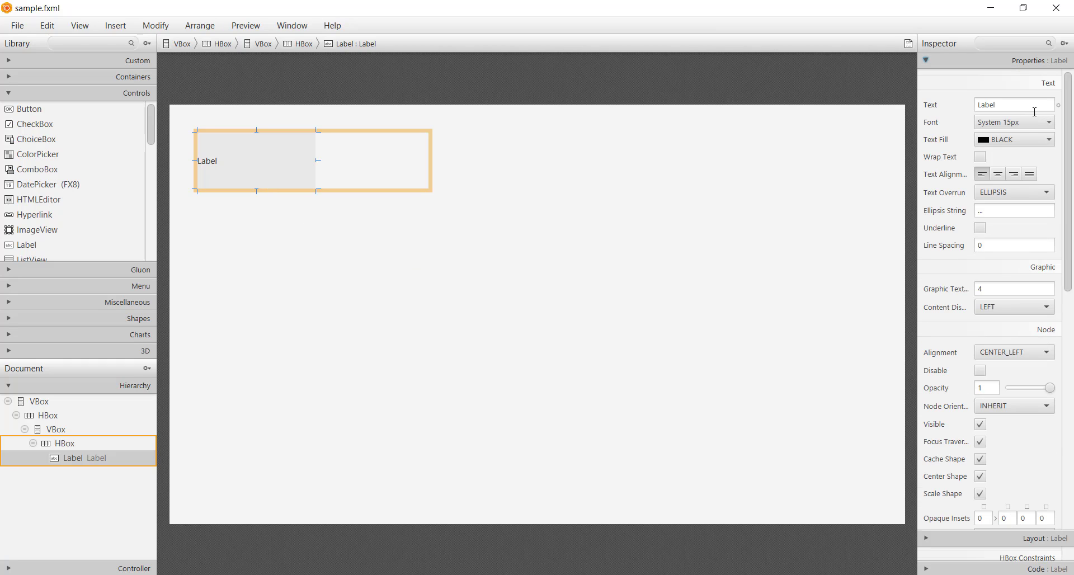
left_click(1018, 140)
left_click(640, 347)
Step: Give the root VBox the inline style -fx-background-color with the value #000
left_click(671, 372)
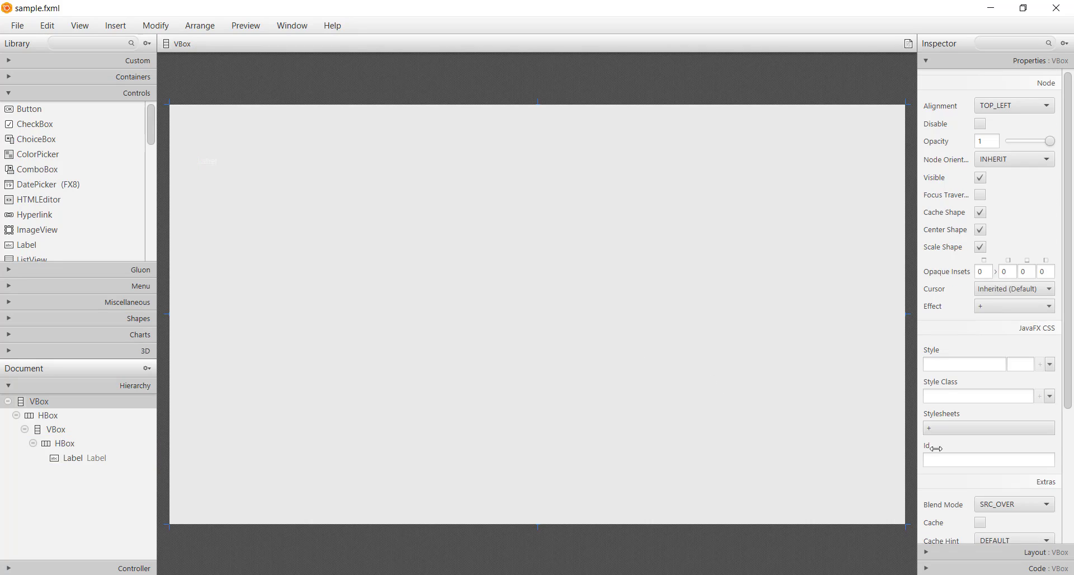
left_click(958, 371)
left_click(987, 397)
left_click(1031, 366)
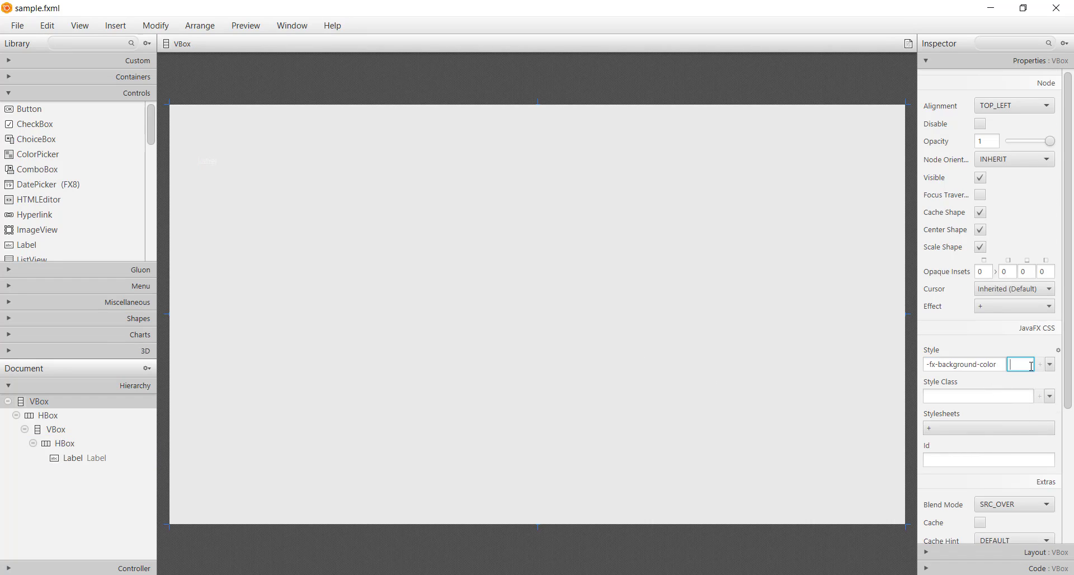
type("#000")
key("Return")
Step: Set the label's font size to 96
left_click(228, 162)
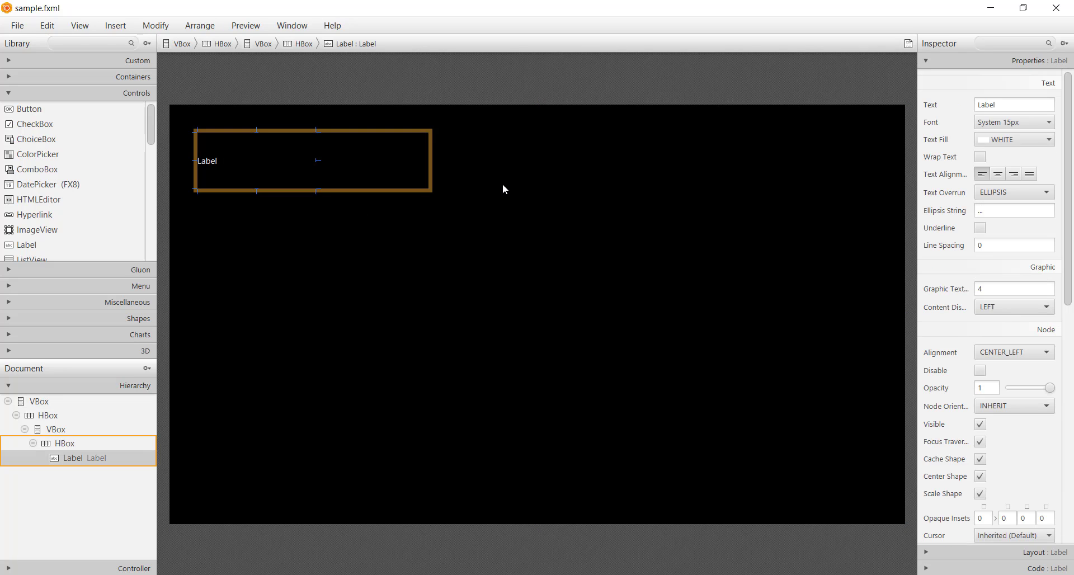
left_click(1001, 123)
left_click(975, 177)
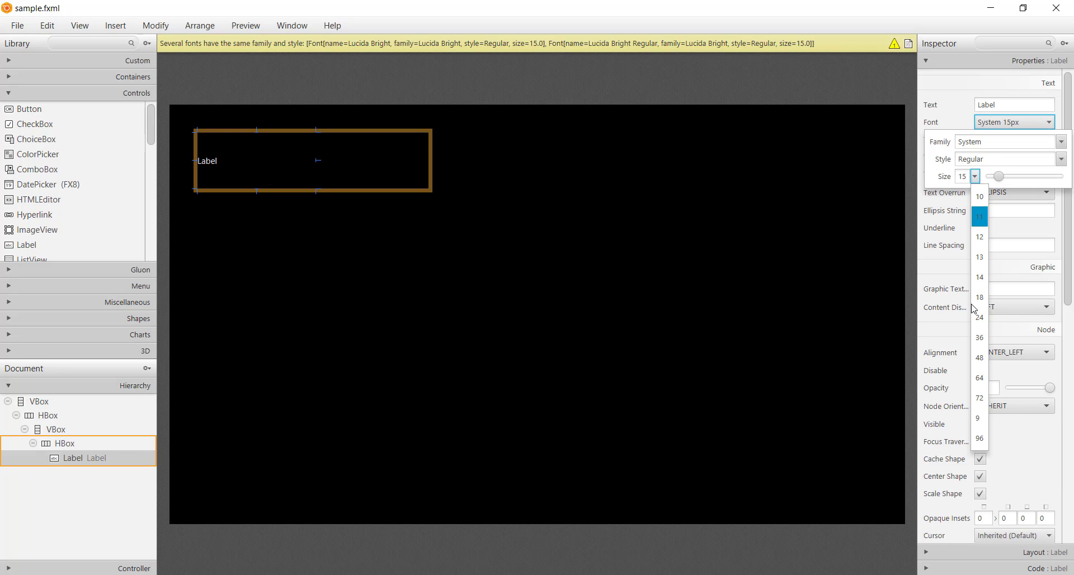
left_click(980, 439)
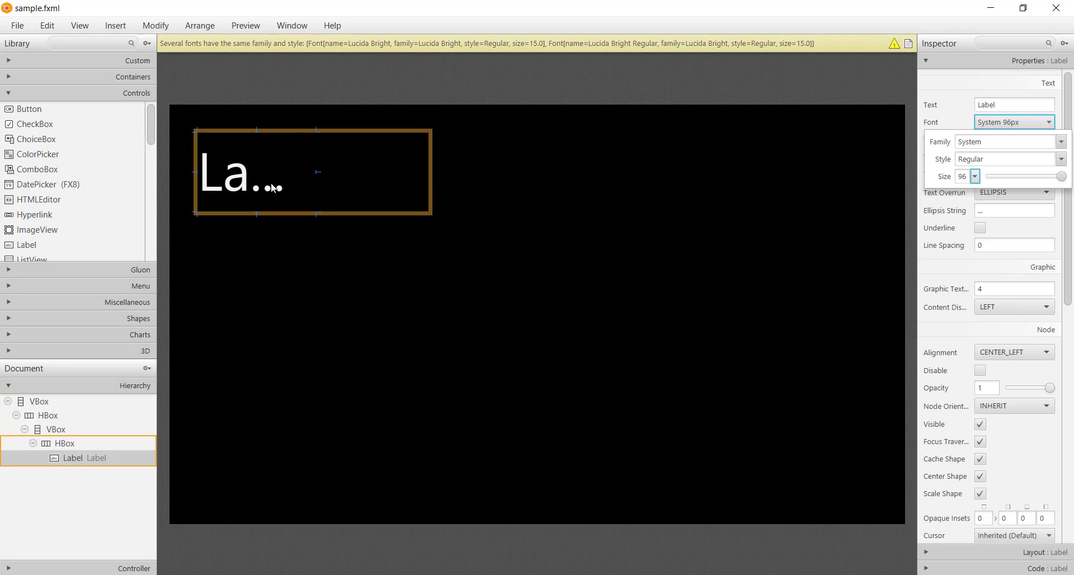
Step: Change the label's text to 10:09, save the file and widen the label to fit the whole time
double_click(419, 165)
type("10:09")
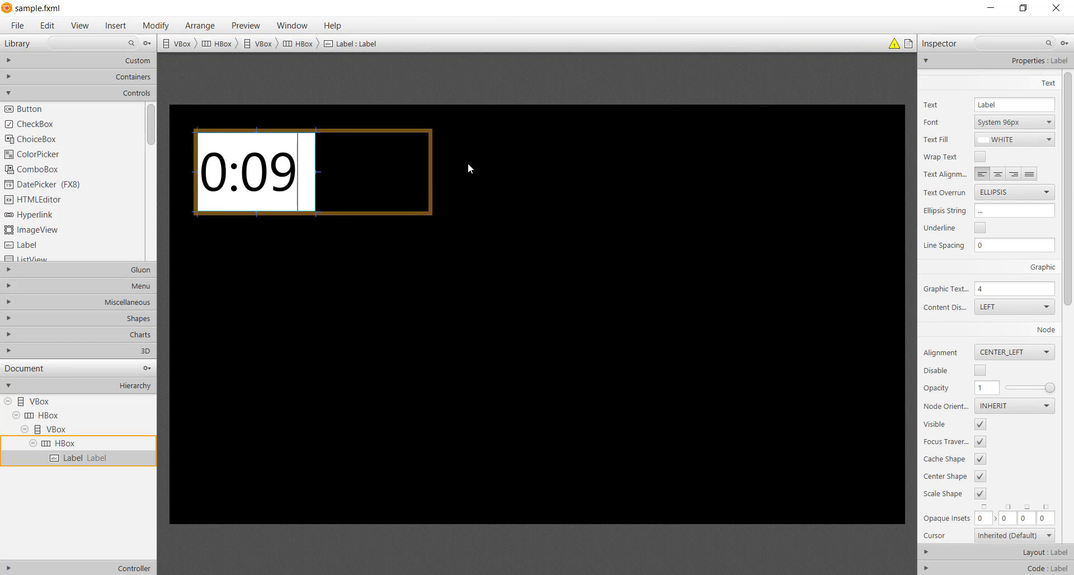
key("Return")
key("ctrl+s")
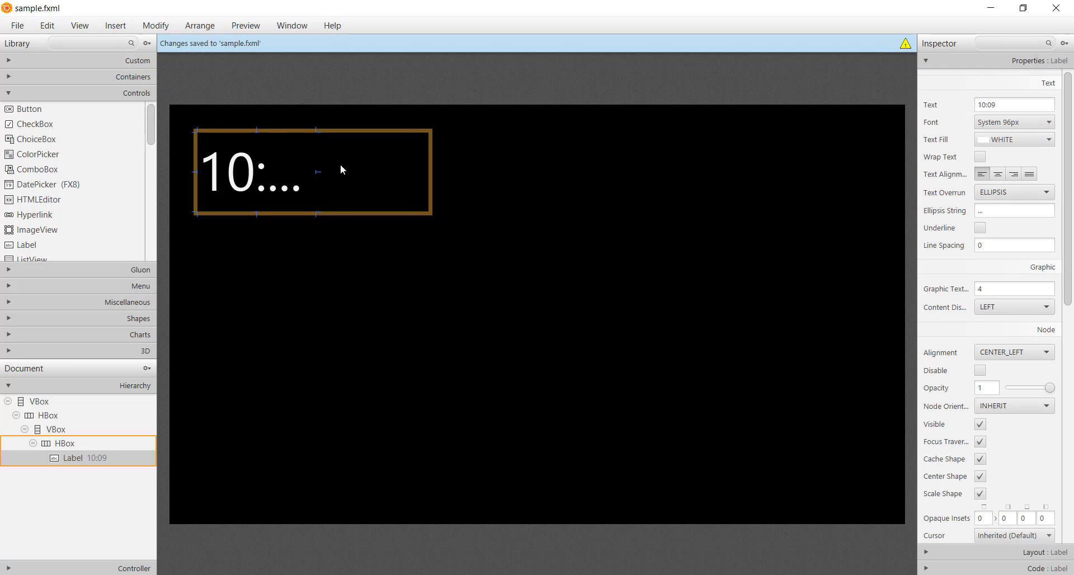
left_click_drag(317, 170, 334, 172)
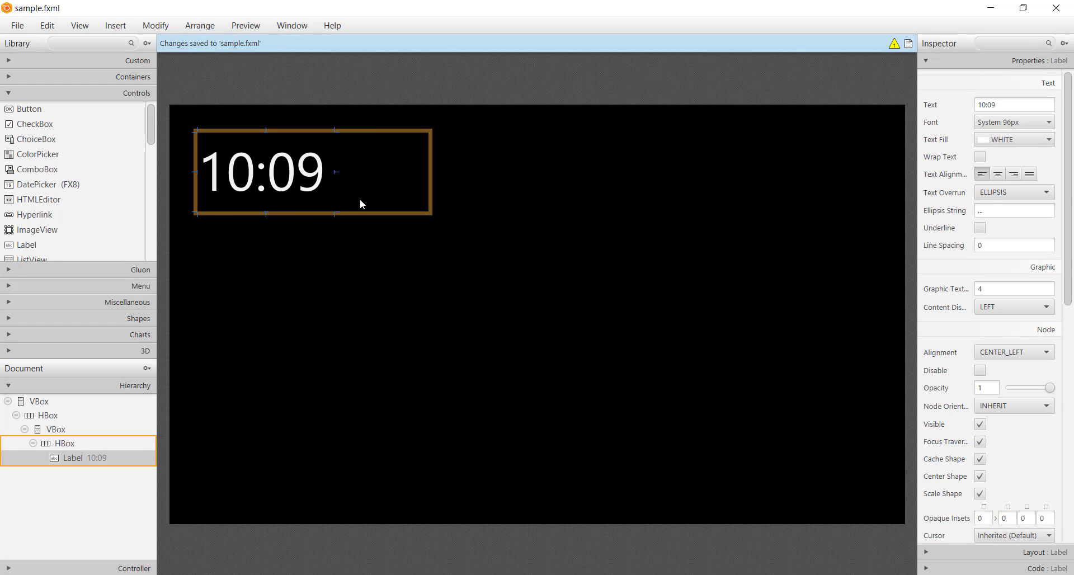
Step: Duplicate the 10:09 label and change the copy's text to PM
left_click(360, 199)
left_click(284, 192)
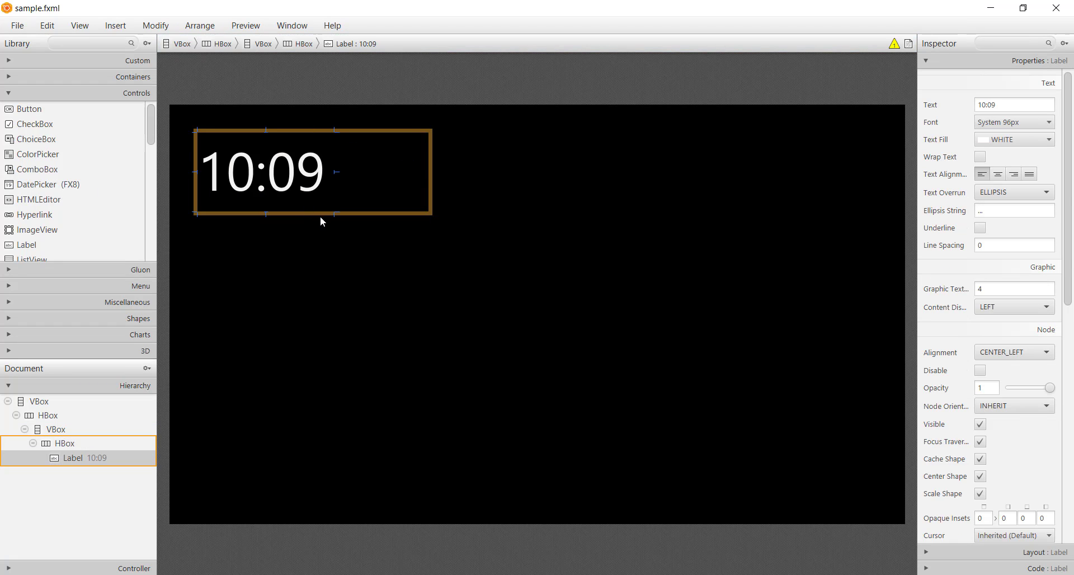
key("ctrl+d")
double_click(361, 195)
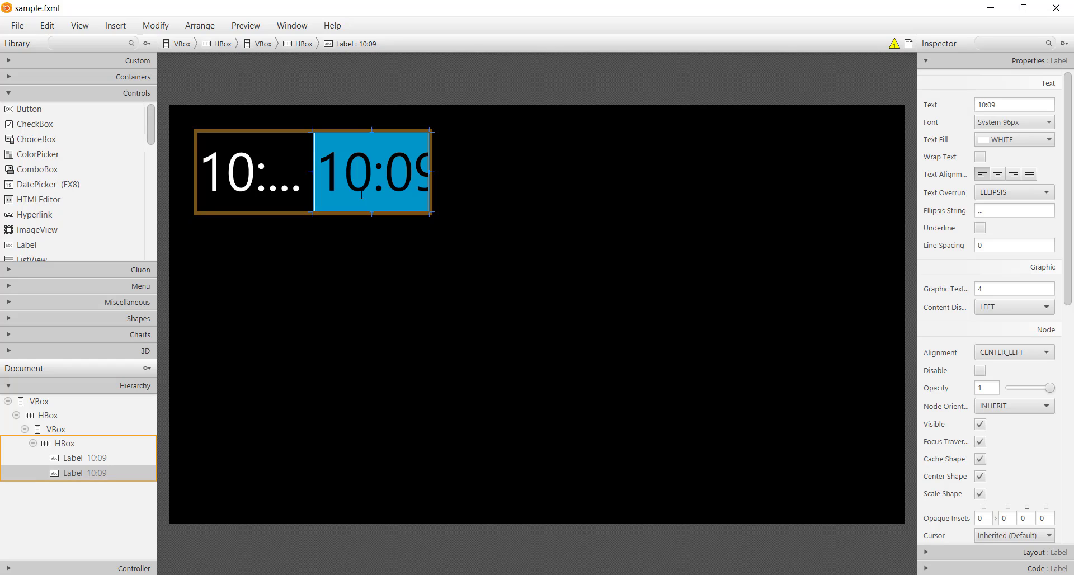
type("PM")
key("Return")
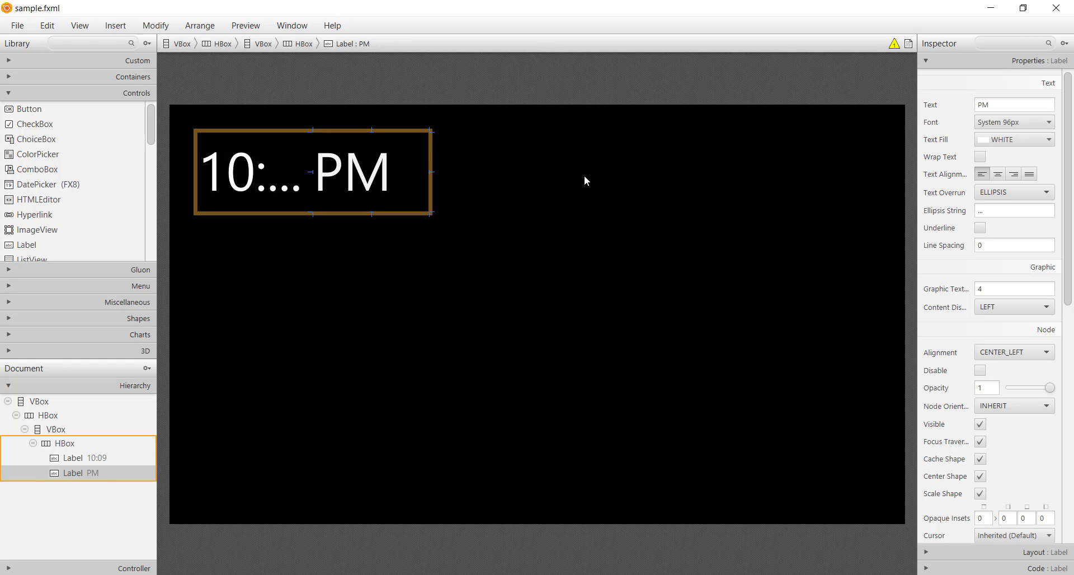
Step: Set the PM label's alignment to BASELINE_LEFT and its font size to 36
left_click(1001, 353)
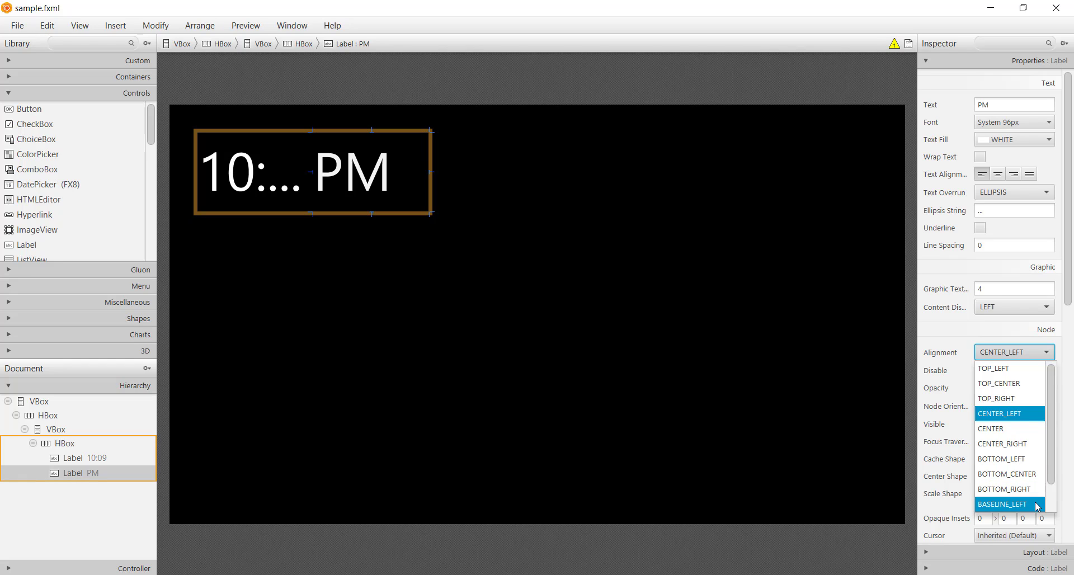
left_click(1007, 504)
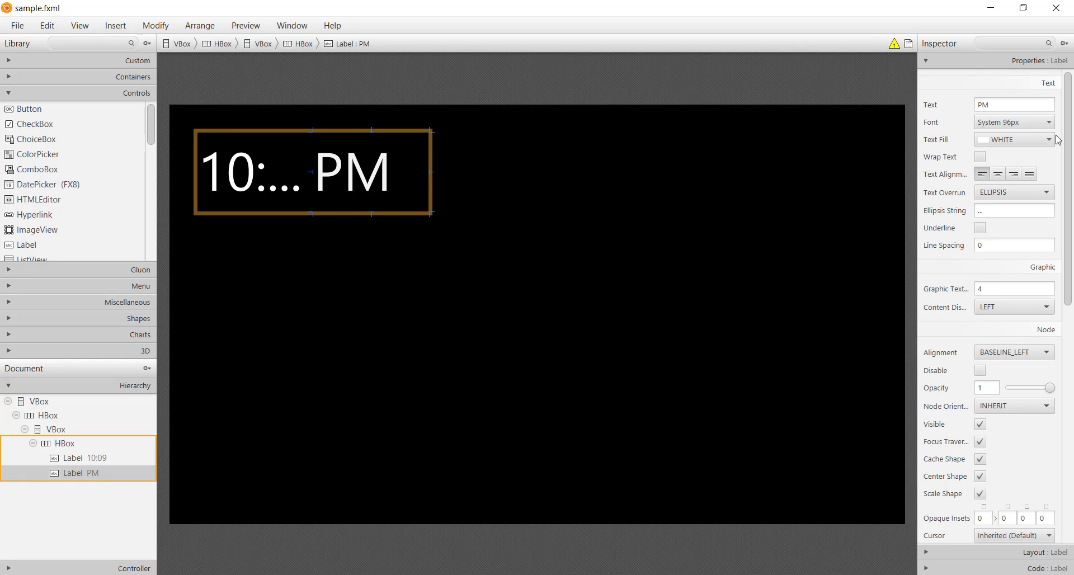
left_click(1013, 121)
left_click(976, 176)
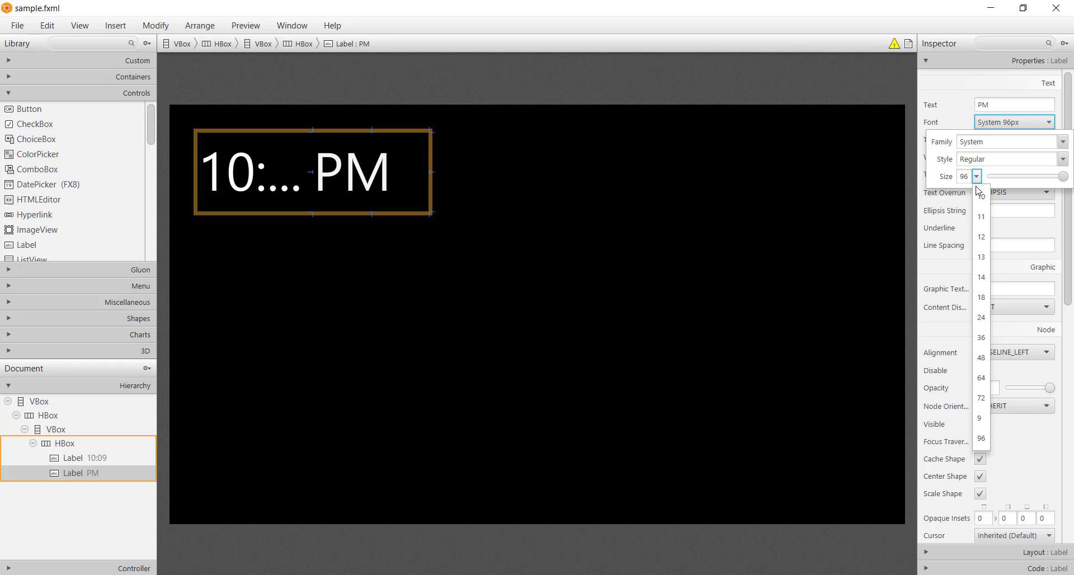
left_click(983, 338)
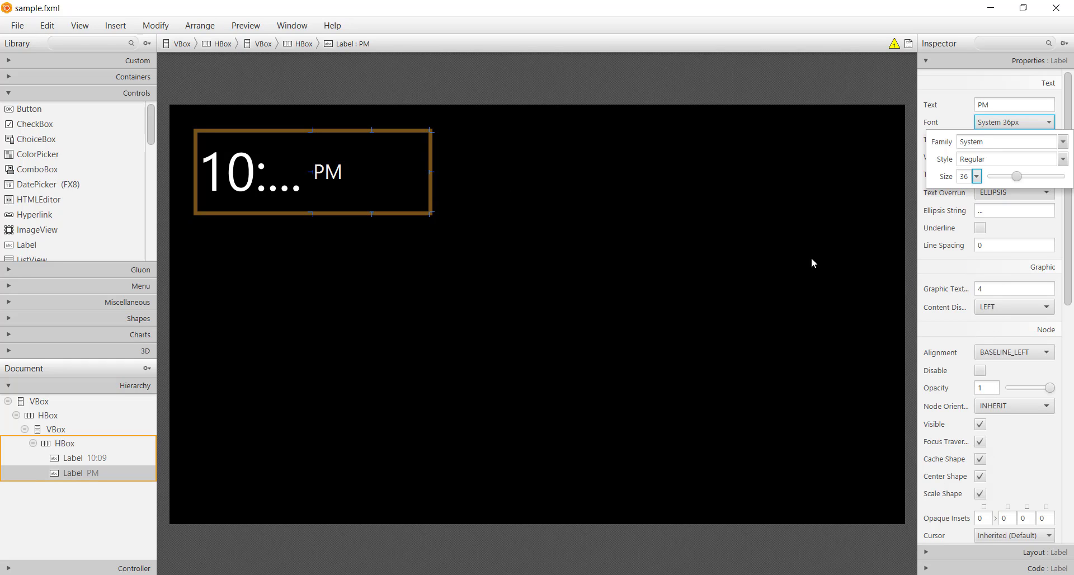
left_click(351, 175)
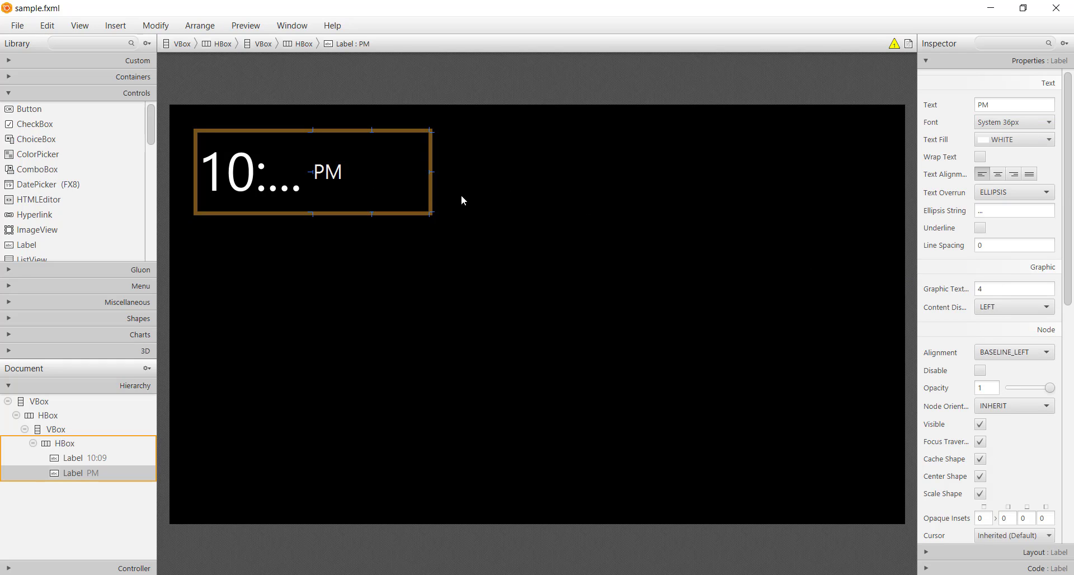
Step: Set the PM label's alignment to BOTTOM_LEFT
left_click(998, 356)
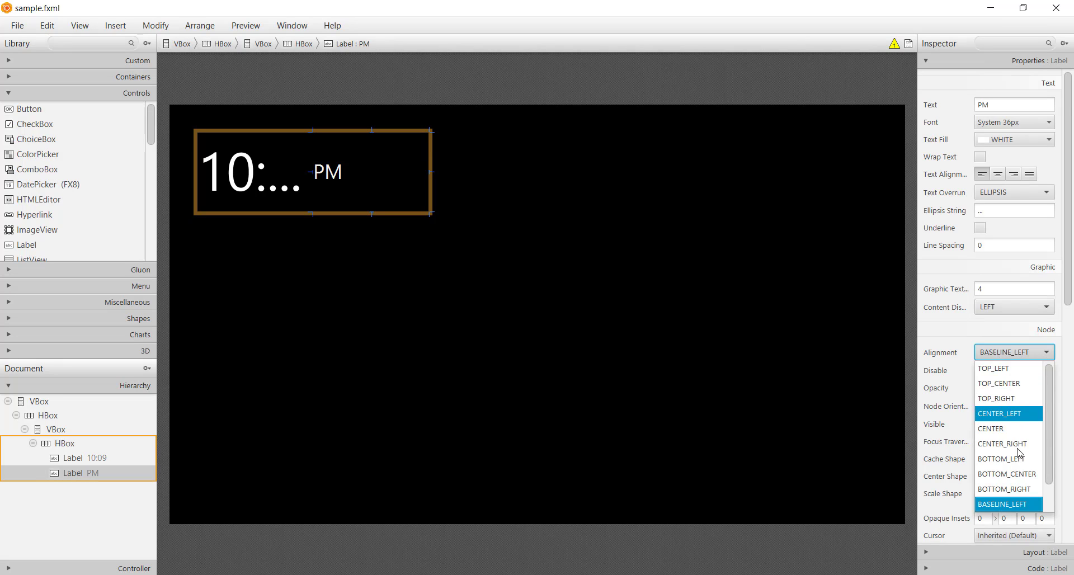
left_click(1031, 463)
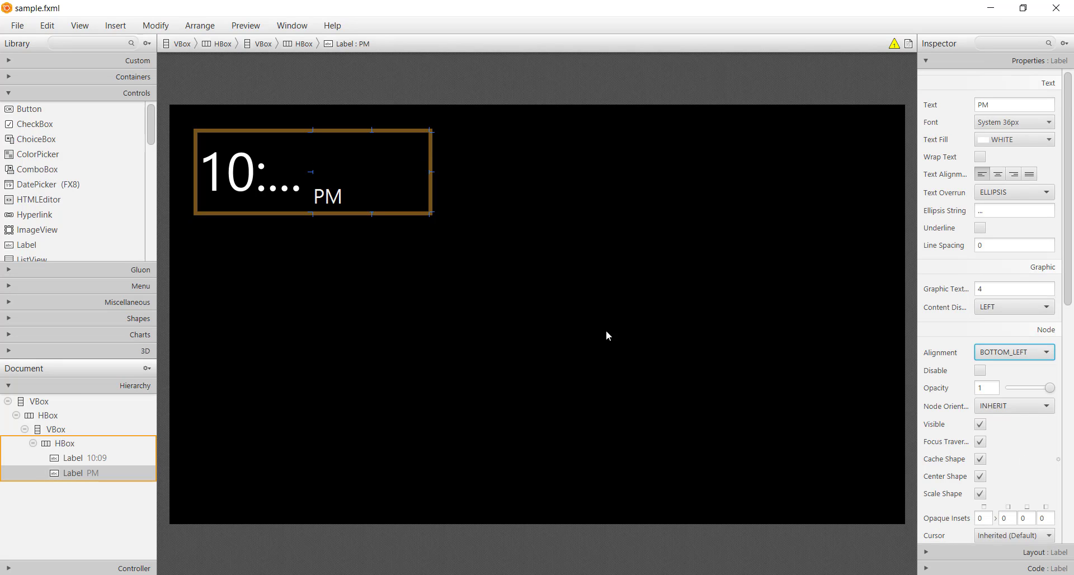
left_click(605, 334)
left_click(332, 236)
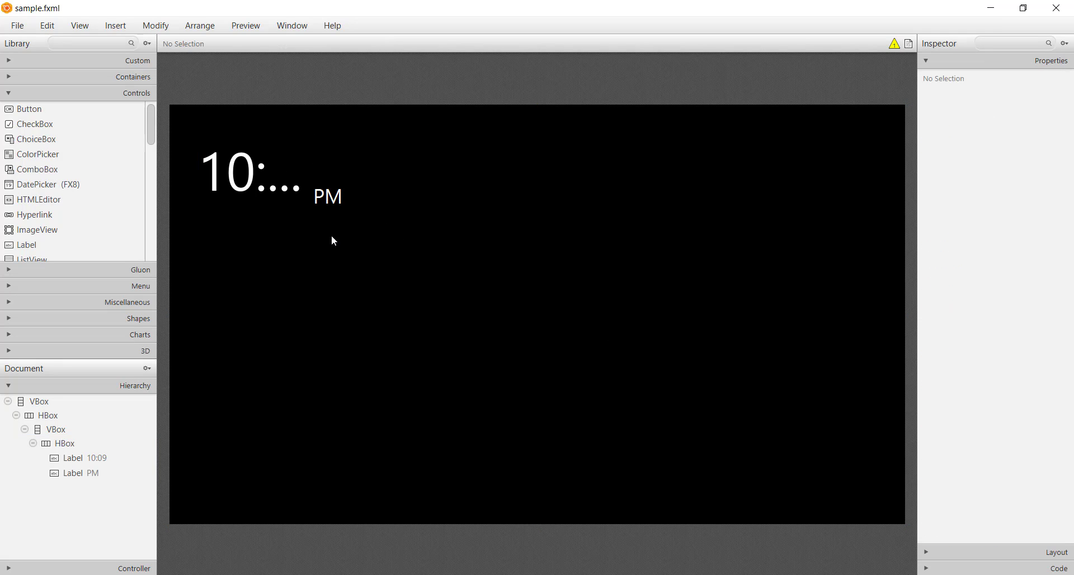
Step: Widen the 10:09 label to fit the whole time and narrow the PM label closer to its text
left_click(305, 185)
left_click_drag(316, 169, 383, 183)
left_click(414, 210)
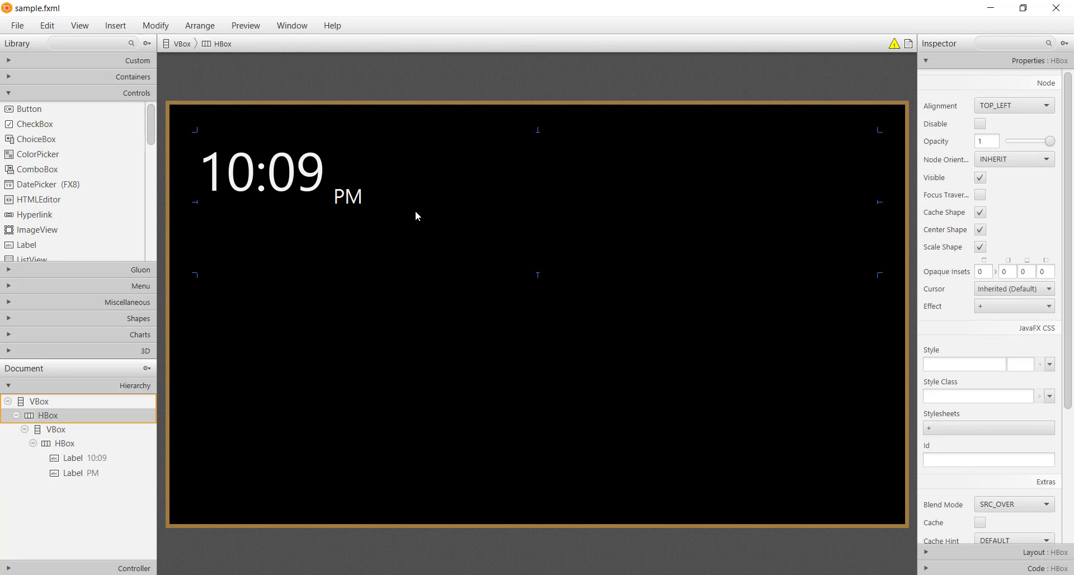
left_click(394, 195)
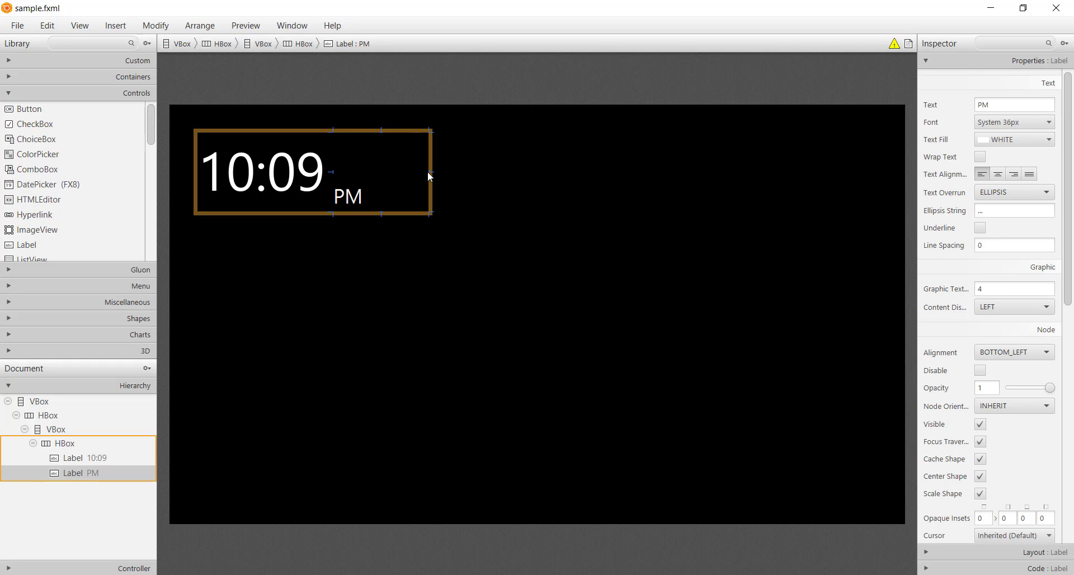
left_click_drag(430, 172, 336, 175)
left_click(366, 210)
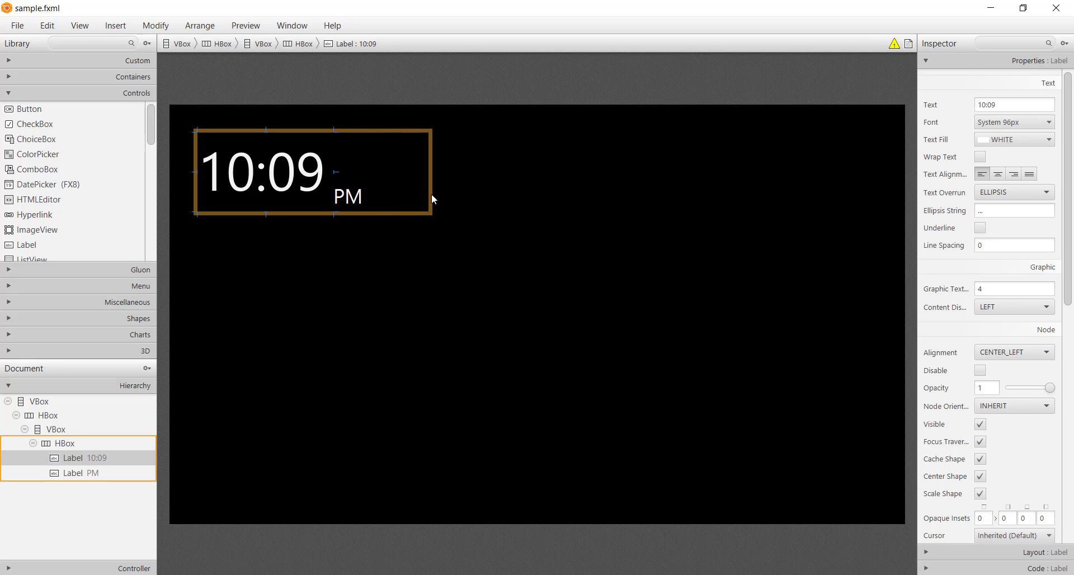
left_click(396, 235)
Step: Copy the PM label into the VBox below the time row and set the copy's alignment to CENTER_LEFT
left_click(354, 198)
key("ctrl+c")
left_click(316, 250)
key("ctrl+v")
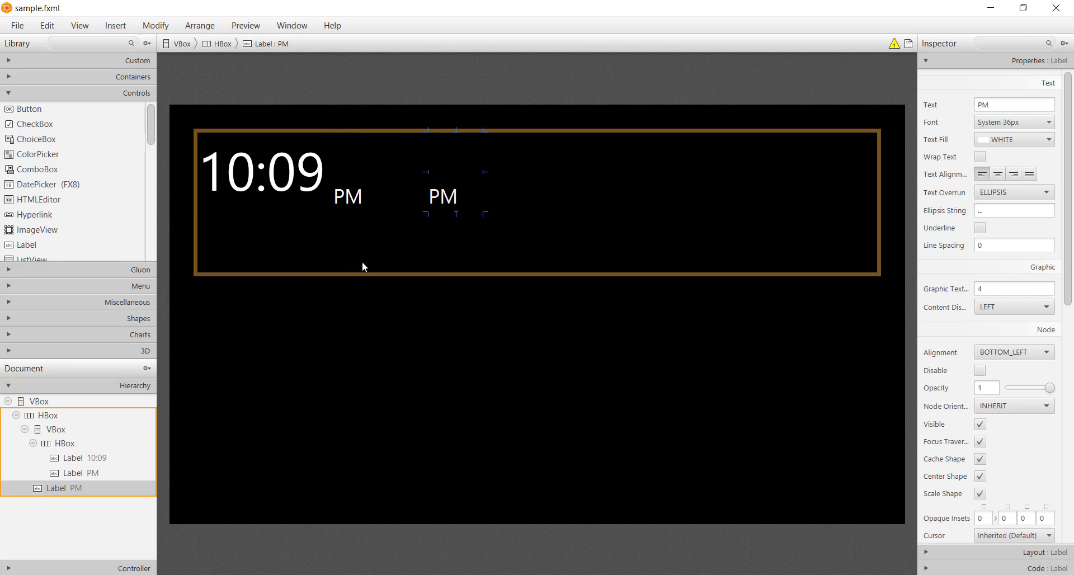
left_click_drag(434, 217, 340, 256)
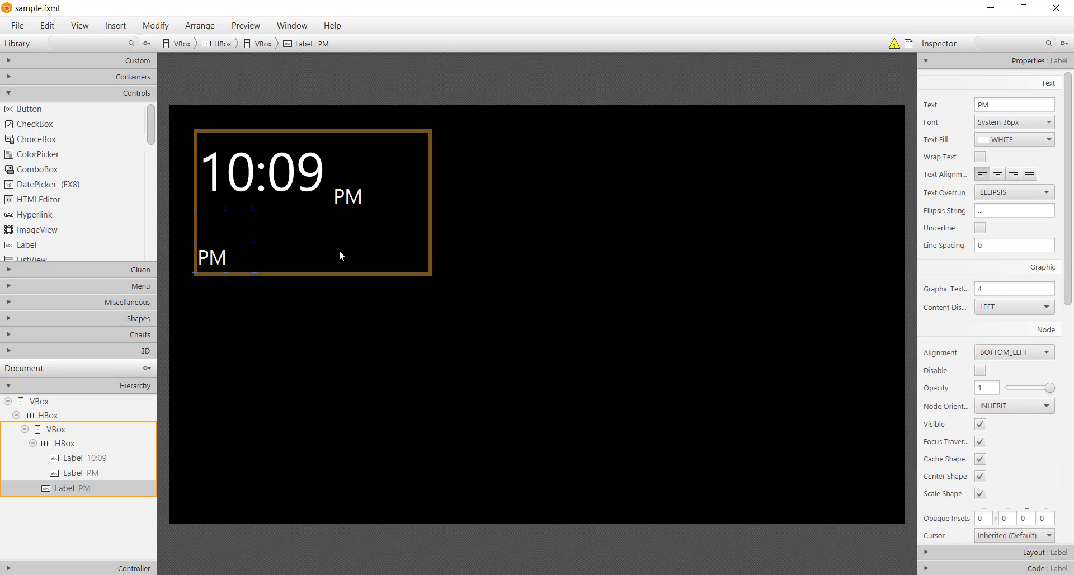
double_click(232, 270)
left_click(1013, 353)
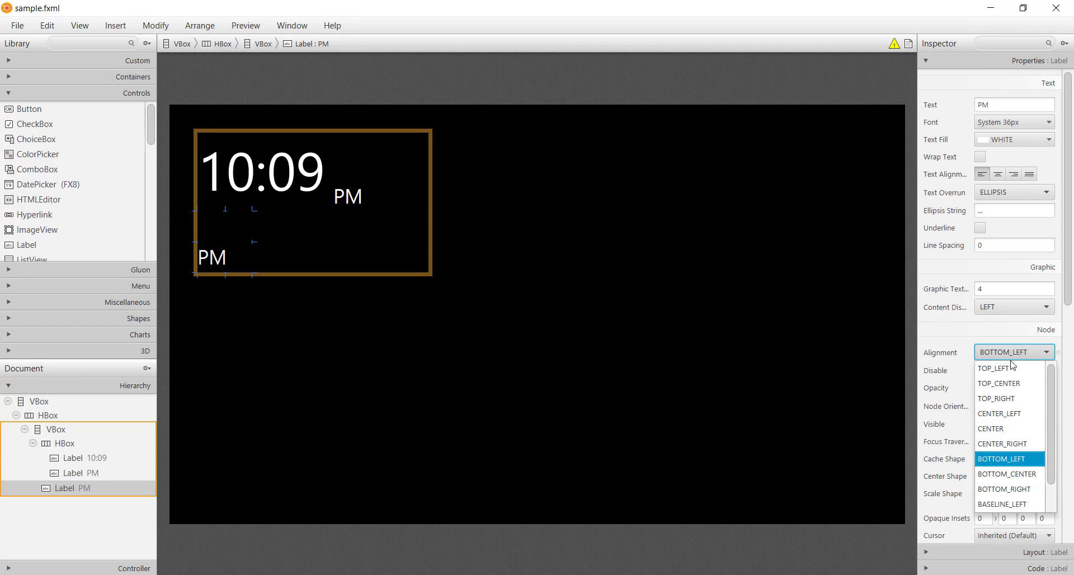
left_click(1017, 414)
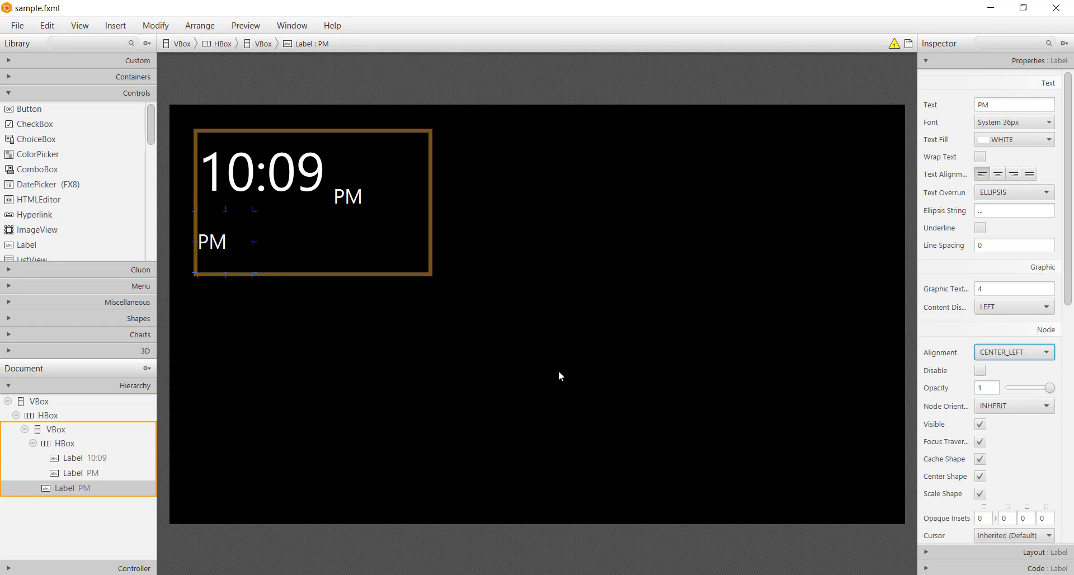
Step: Change the lower label's text to "Monday, 28 December 2020"
double_click(218, 239)
type("Monday, ")
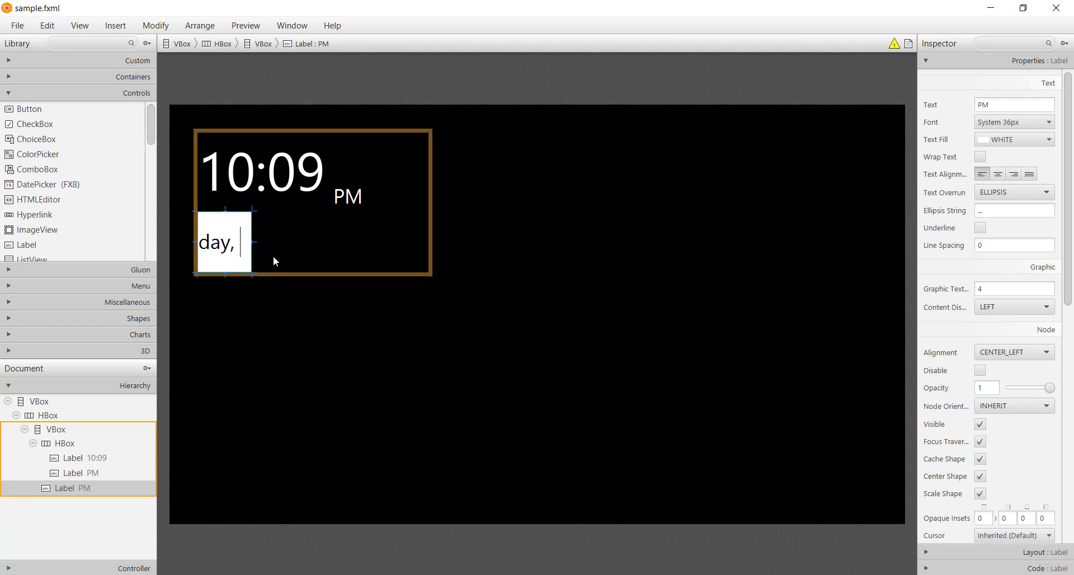
type("28 December 2020")
key("Return")
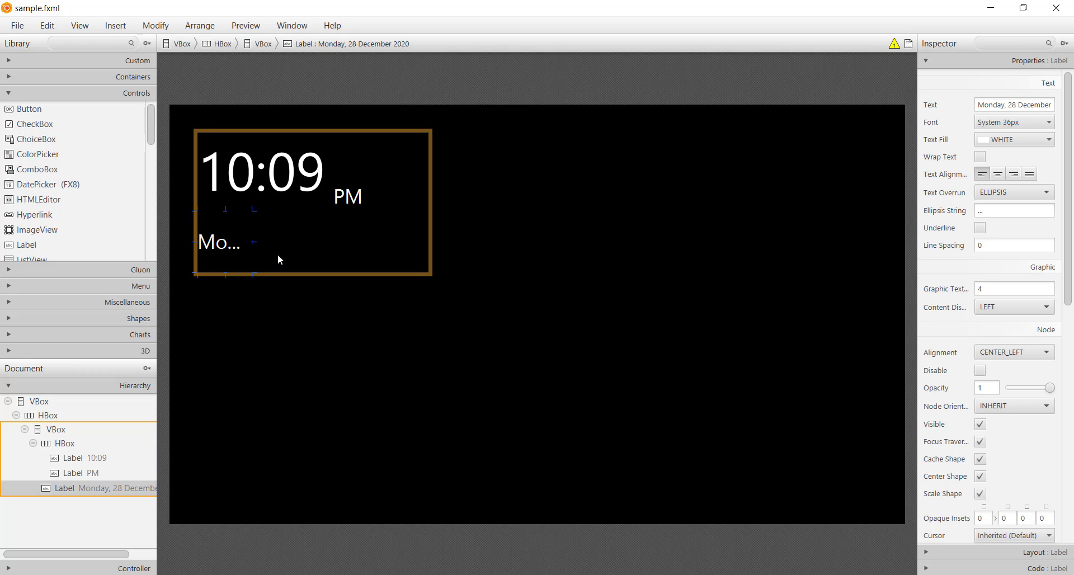
Step: Widen the date label and its parent VBox to fit the full date, and save the file
left_click_drag(255, 242, 432, 242)
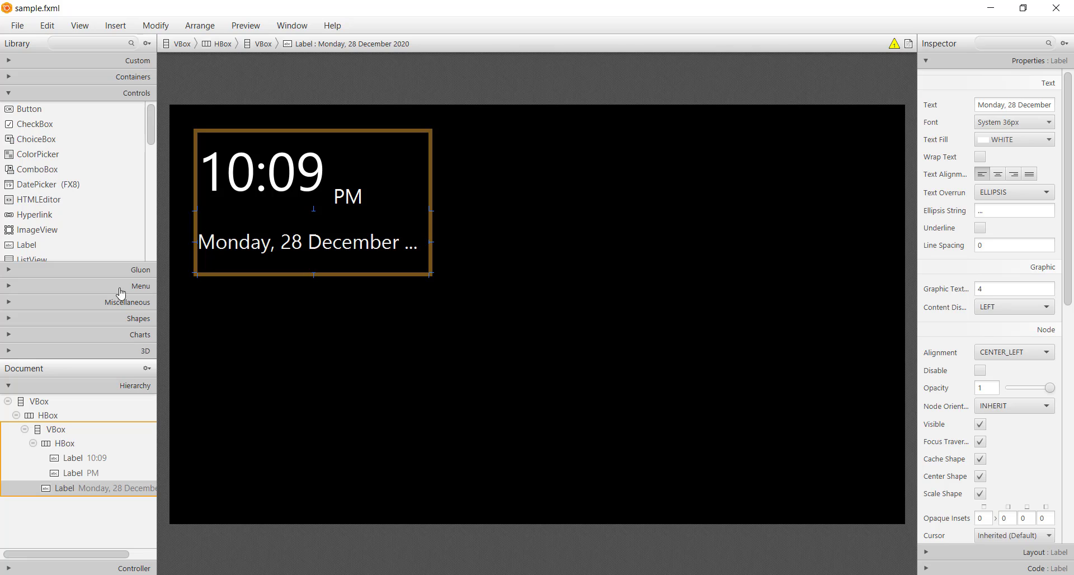
left_click(70, 429)
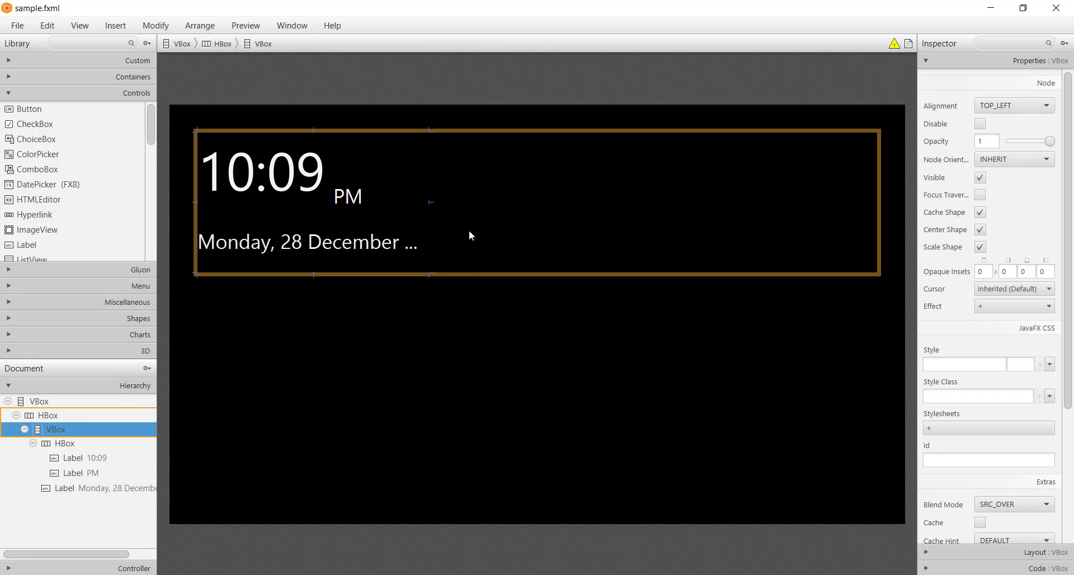
left_click_drag(430, 201, 484, 202)
left_click(399, 241)
left_click_drag(435, 242, 461, 241)
left_click(553, 257)
key("ctrl+s")
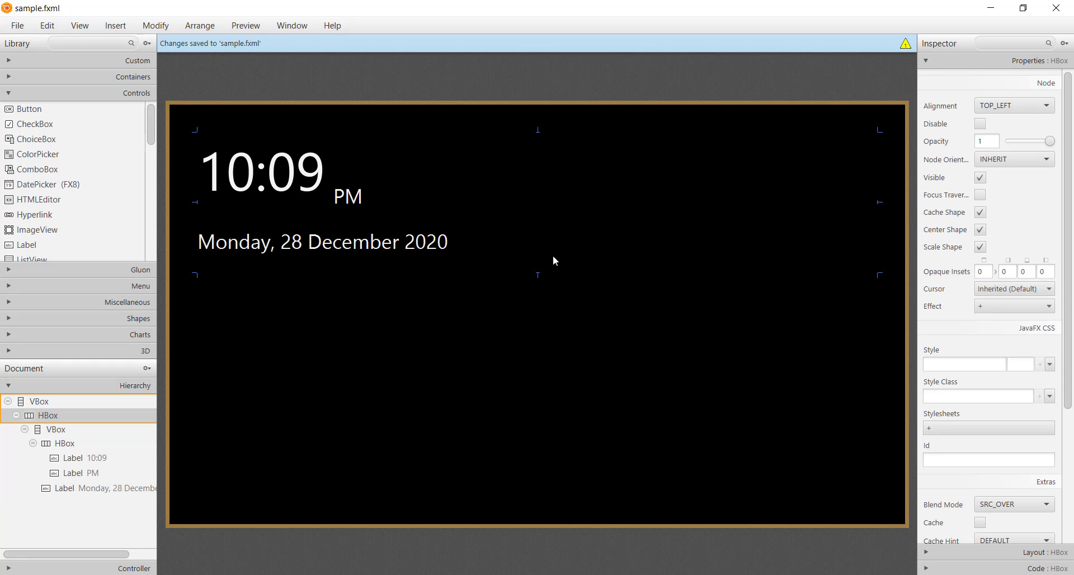
Step: Reduce the date label's height so the date sits closer beneath the time
left_click(462, 311)
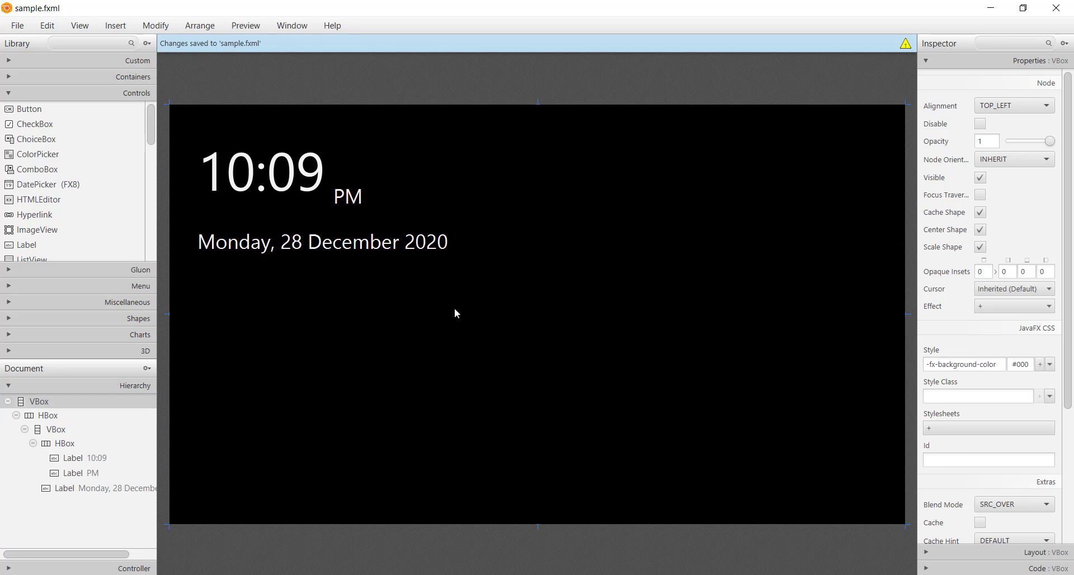
left_click(393, 244)
left_click_drag(330, 275, 331, 224)
left_click(349, 257)
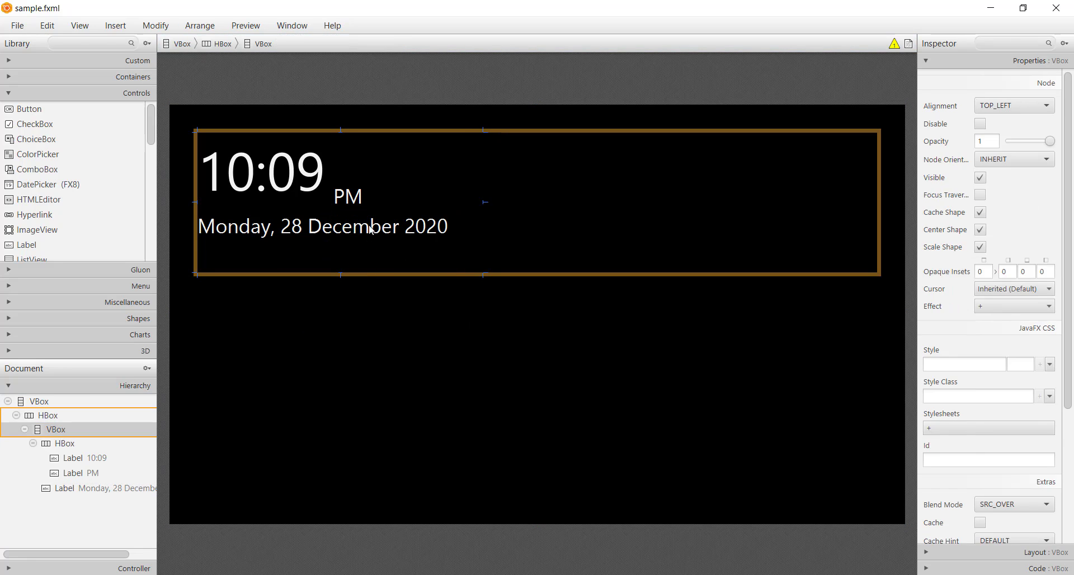
Step: Set the date label's font size to 30
left_click(370, 227)
left_click(1010, 123)
left_click(976, 176)
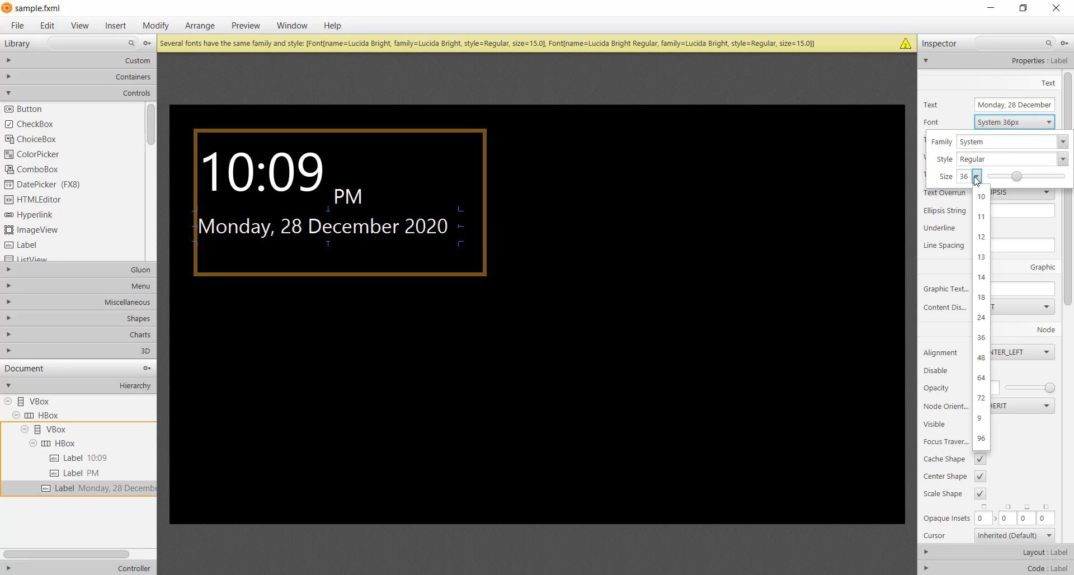
left_click(976, 176)
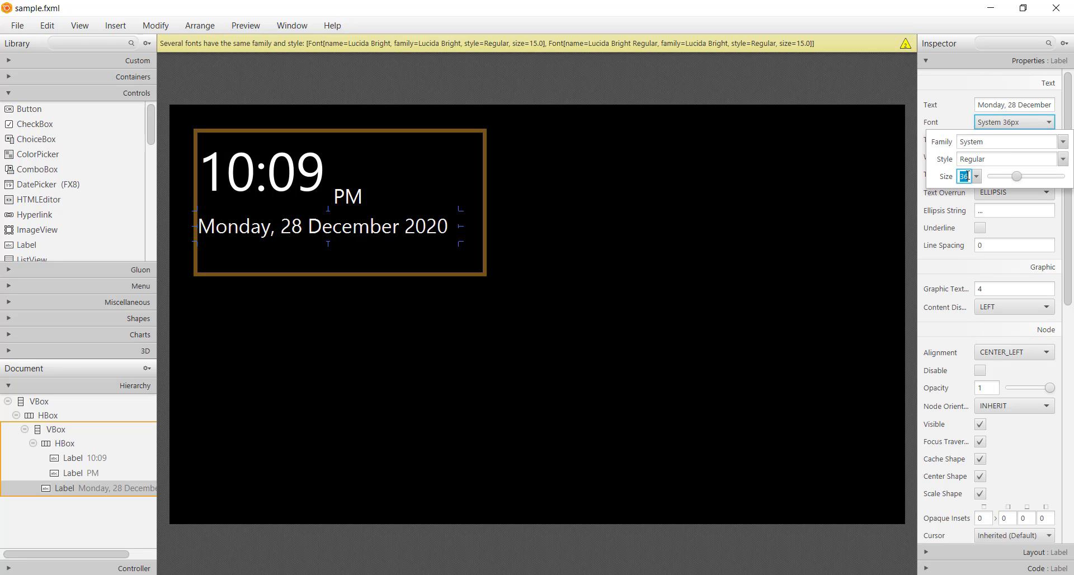
key("BackSpace")
type("0")
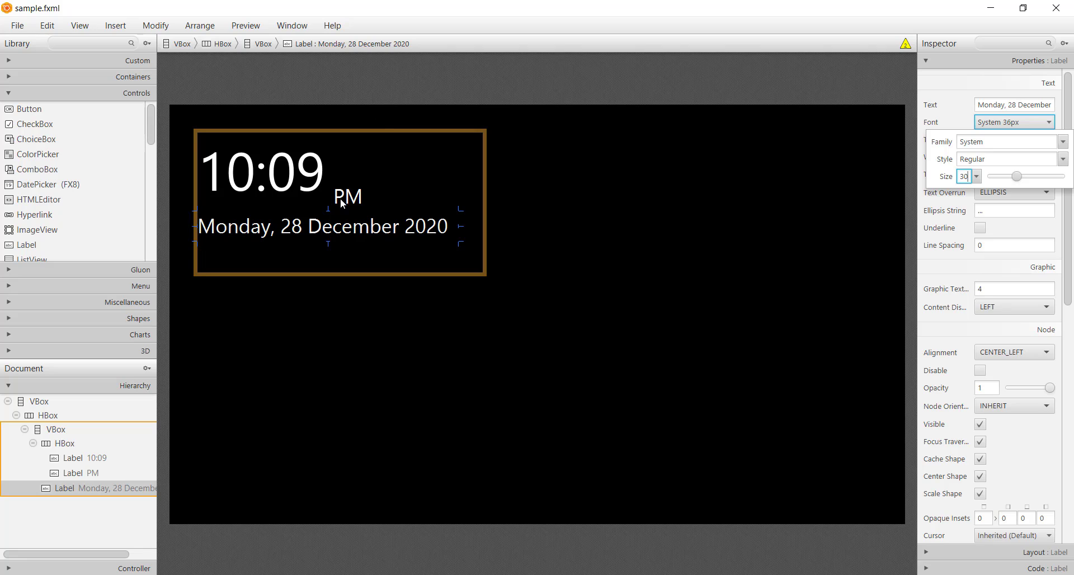
Step: Set the PM label's font size to 24 and save the file
left_click(343, 201)
left_click(1010, 126)
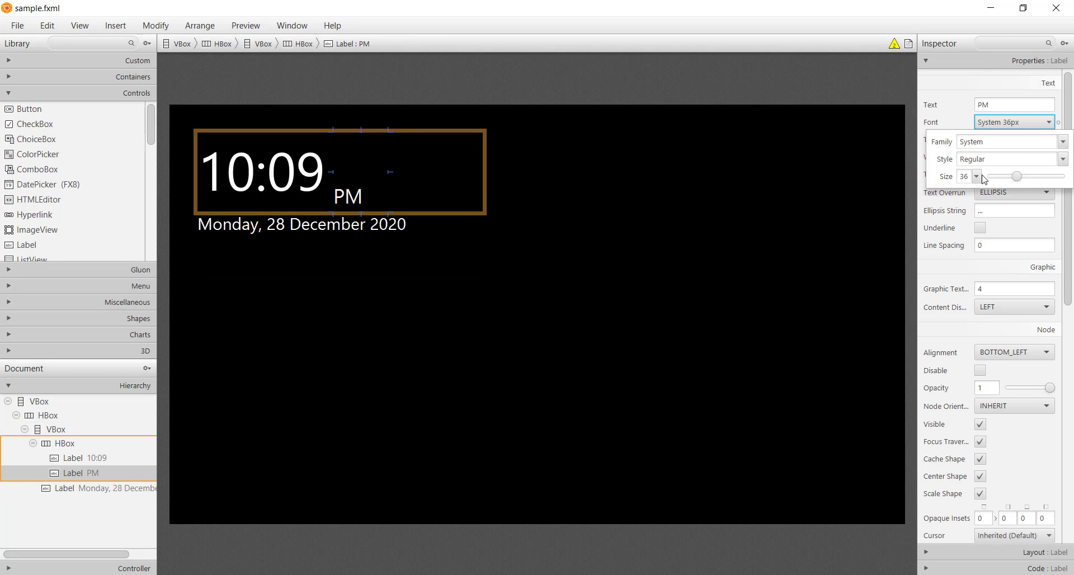
double_click(962, 176)
type("24")
key("Return")
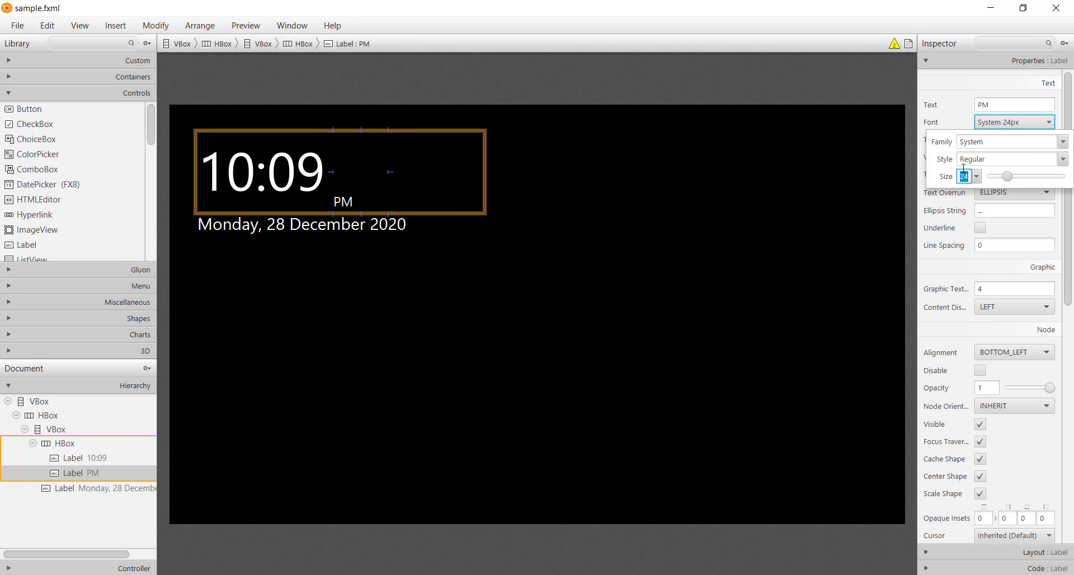
key("ctrl+s")
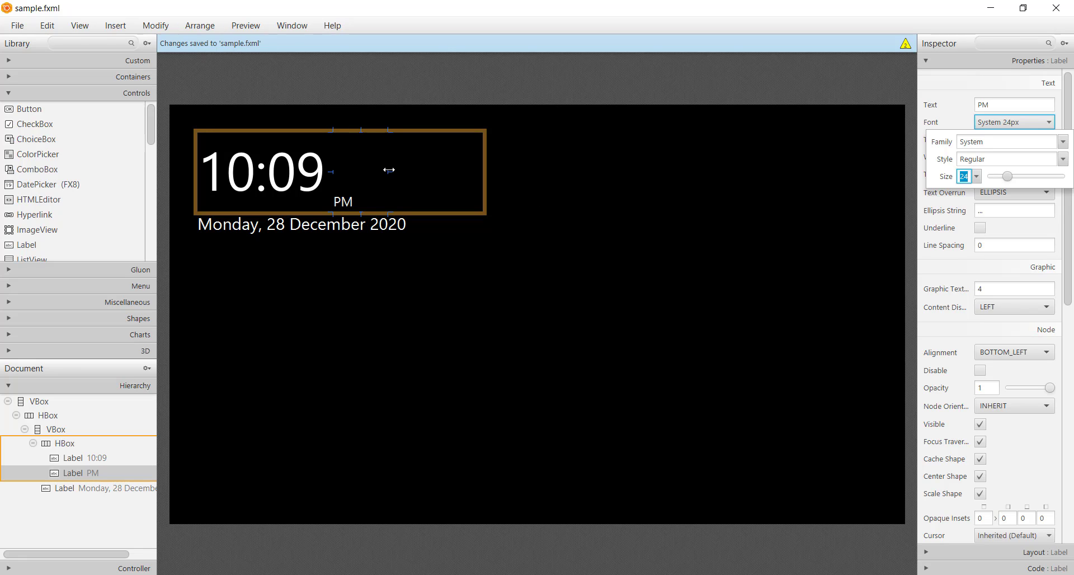
Step: Narrow the PM label slightly from its right edge
left_click_drag(388, 170, 376, 171)
left_click(319, 195)
left_click(391, 256)
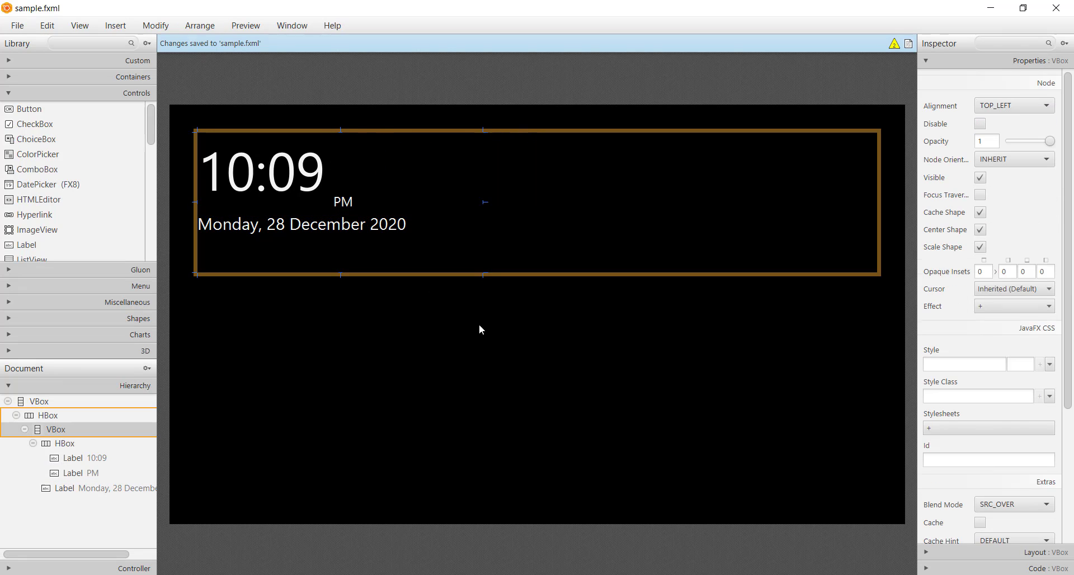
left_click(661, 327)
Step: Increase the date label's height slightly to leave more space below the time
left_click(307, 238)
left_click(322, 239)
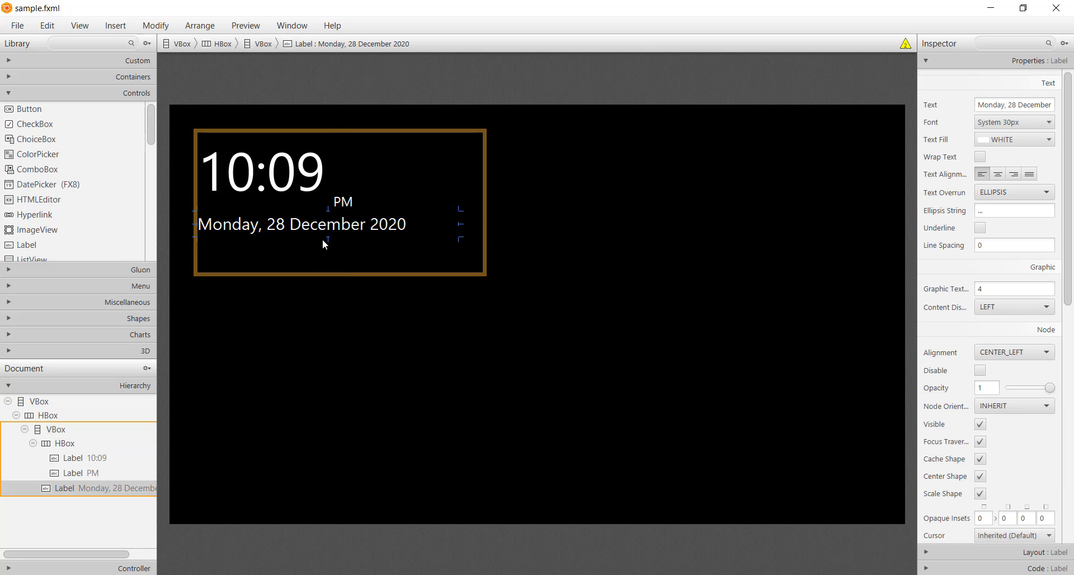
left_click_drag(329, 239, 331, 255)
left_click(485, 254)
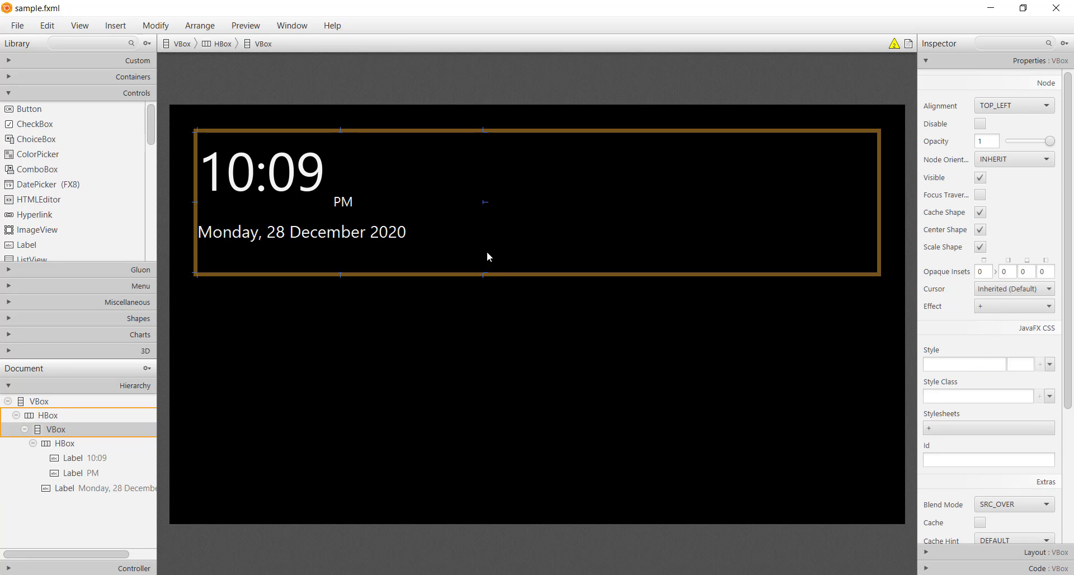
Step: Add a Pane container to the top HBox after the time and date VBox
left_click(505, 253)
left_click(66, 272)
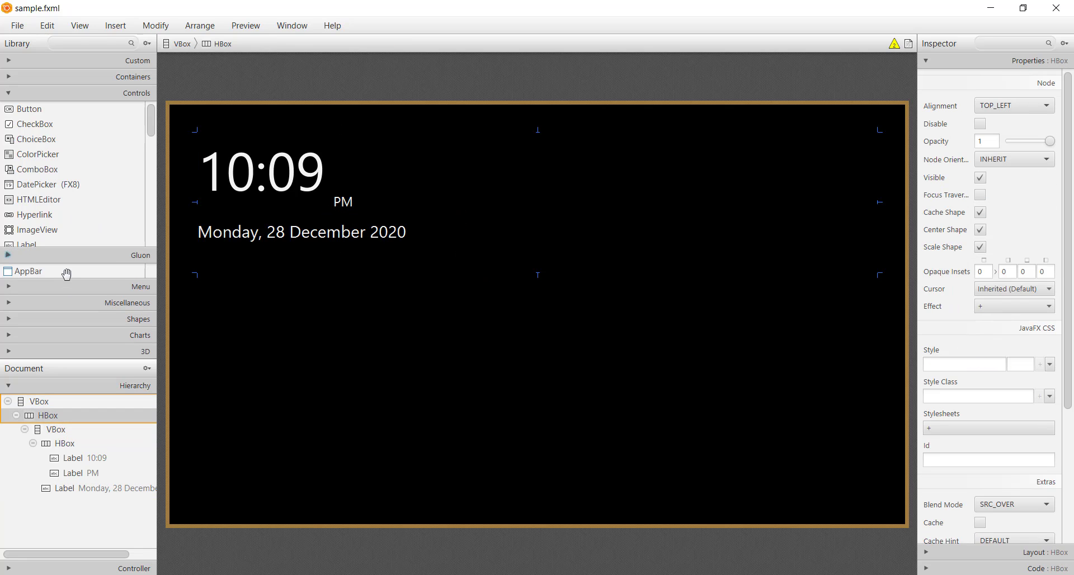
left_click(79, 94)
left_click(79, 76)
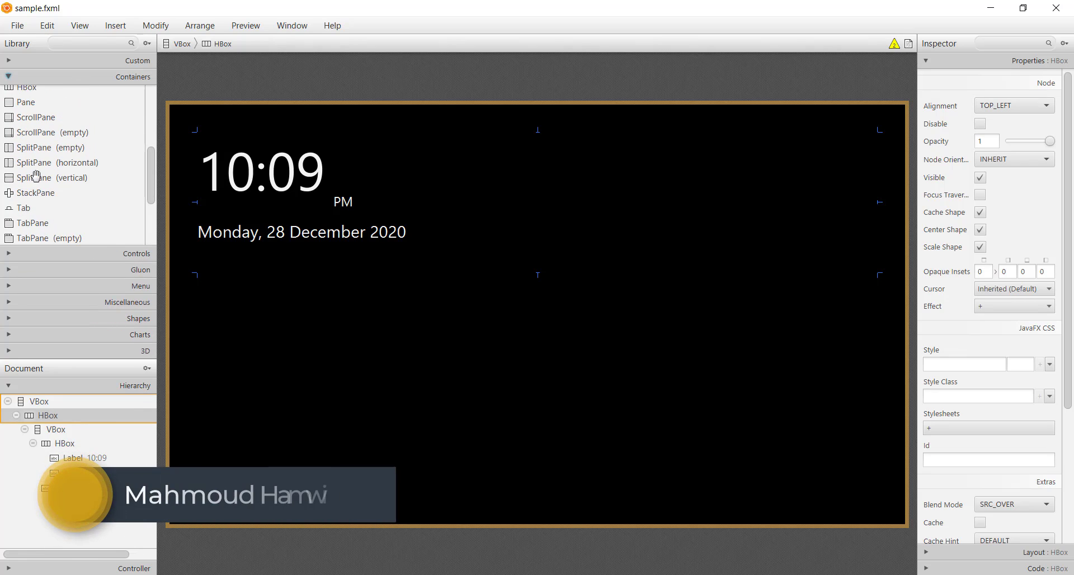
left_click_drag(37, 106, 683, 213)
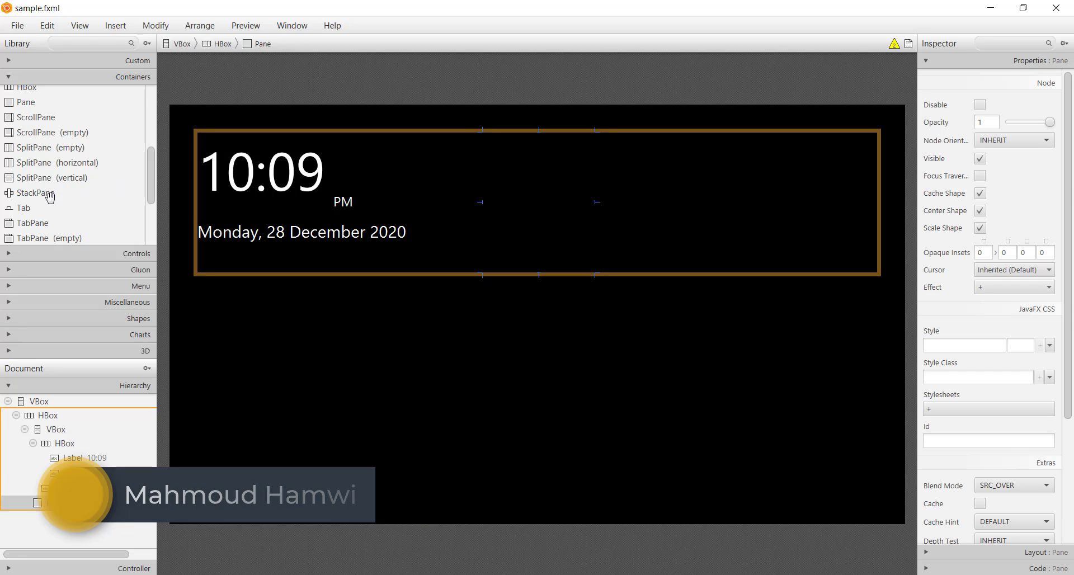
Step: Add a VBox after the Pane in the top HBox and widen it considerably
scroll(36, 210, "down", 3)
left_click_drag(26, 237, 656, 300)
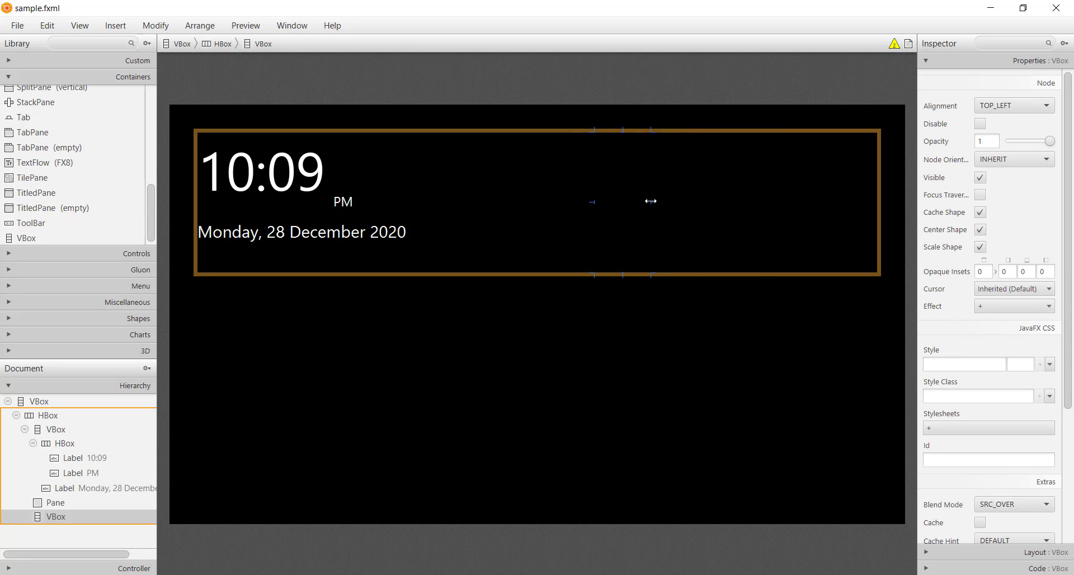
left_click_drag(651, 200, 777, 202)
Step: Copy the date label into the new VBox and change the copy's text to "Al-Mina, North"
left_click(348, 245)
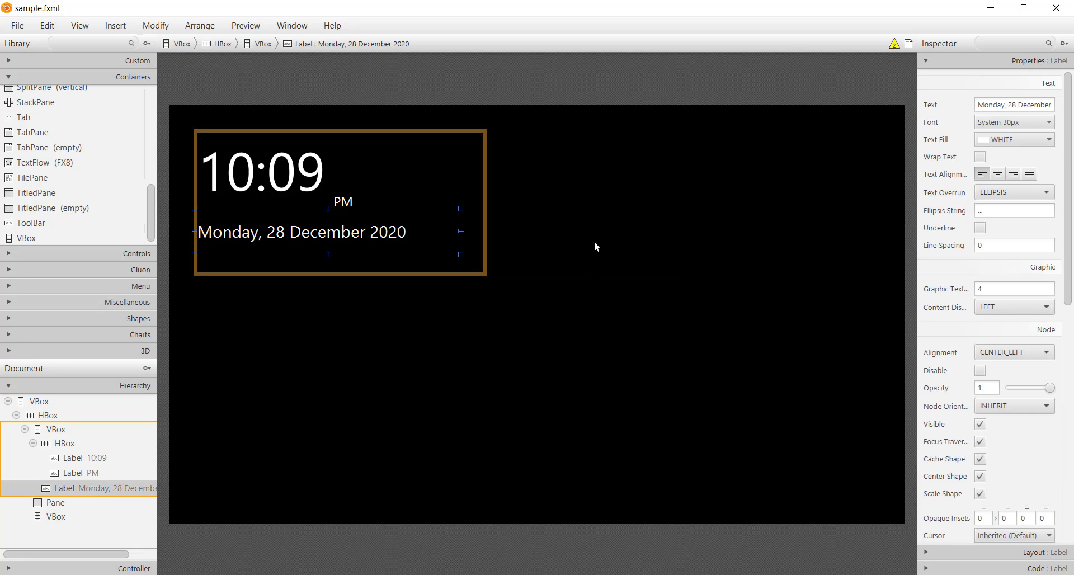
left_click(635, 192)
key("ctrl+v")
left_click_drag(775, 163, 627, 214)
double_click(699, 152)
type("Al-M")
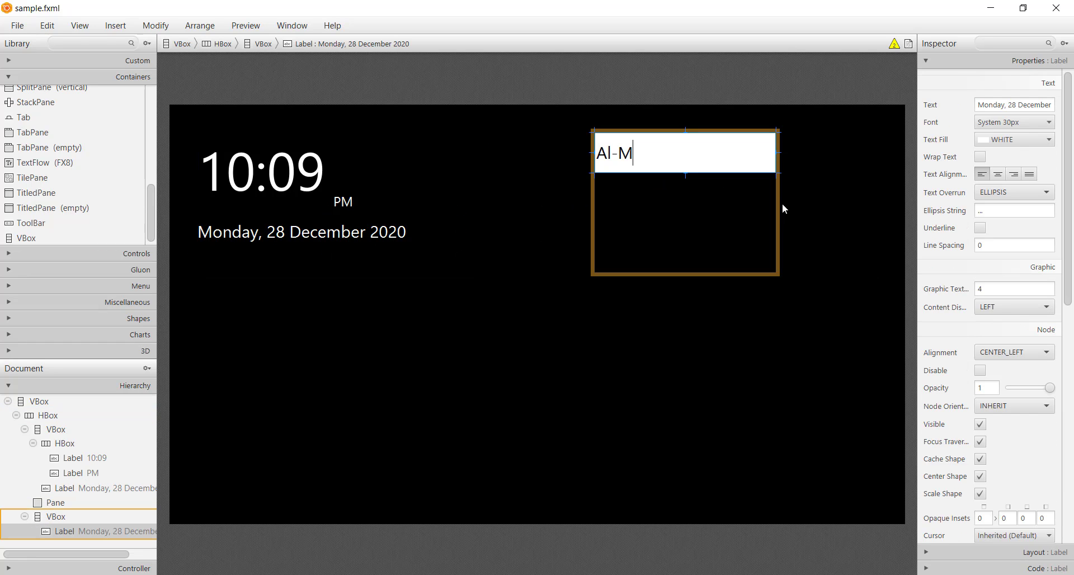
type("ina, North")
key("Return")
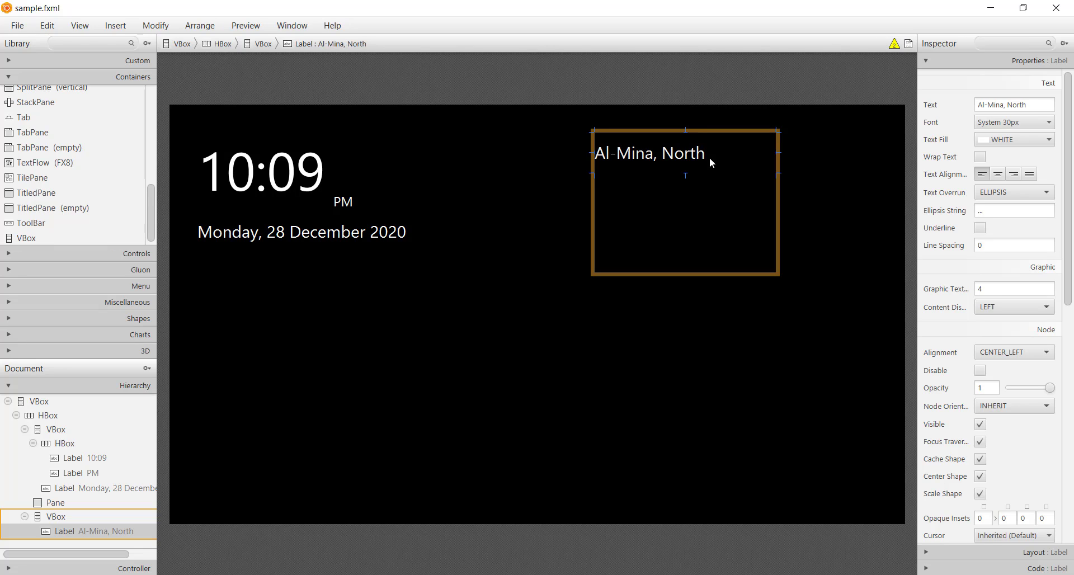
Step: Set the Al-Mina, North label's font style to Bold and its size to 36
left_click(1023, 122)
left_click(1063, 159)
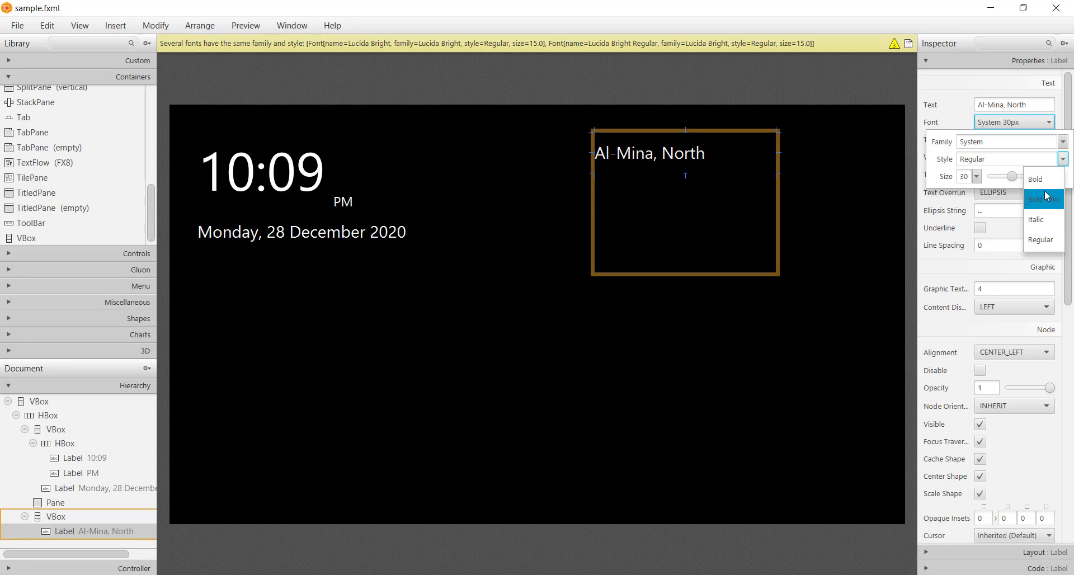
left_click(1039, 171)
left_click(975, 176)
left_click(980, 338)
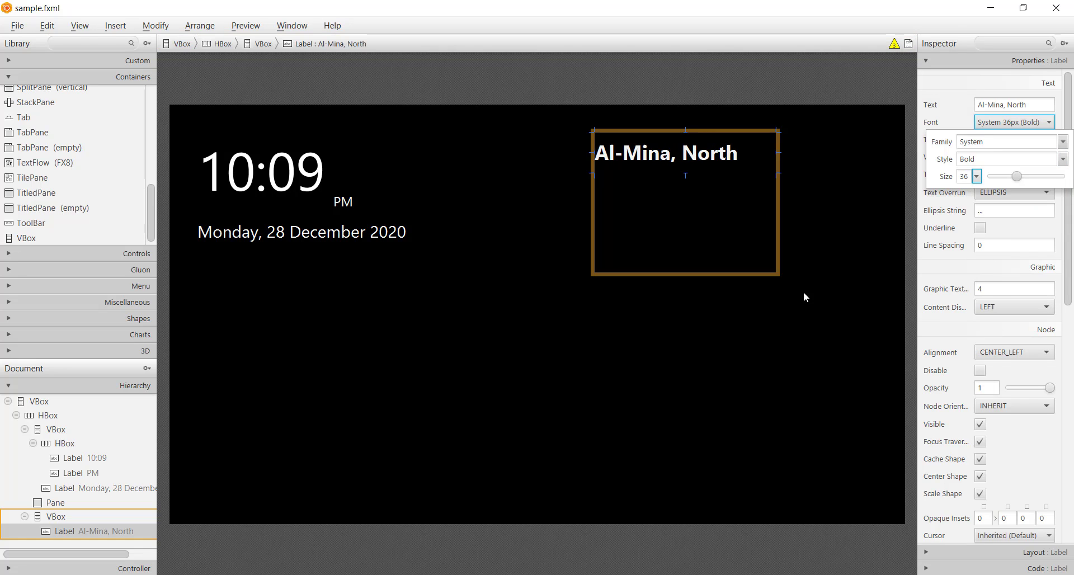
Step: Save the layout, duplicate the Al-Mina, North label, change the copy's text to "Tripoli - Lebanon" and save again
left_click(817, 228)
key("ctrl+s")
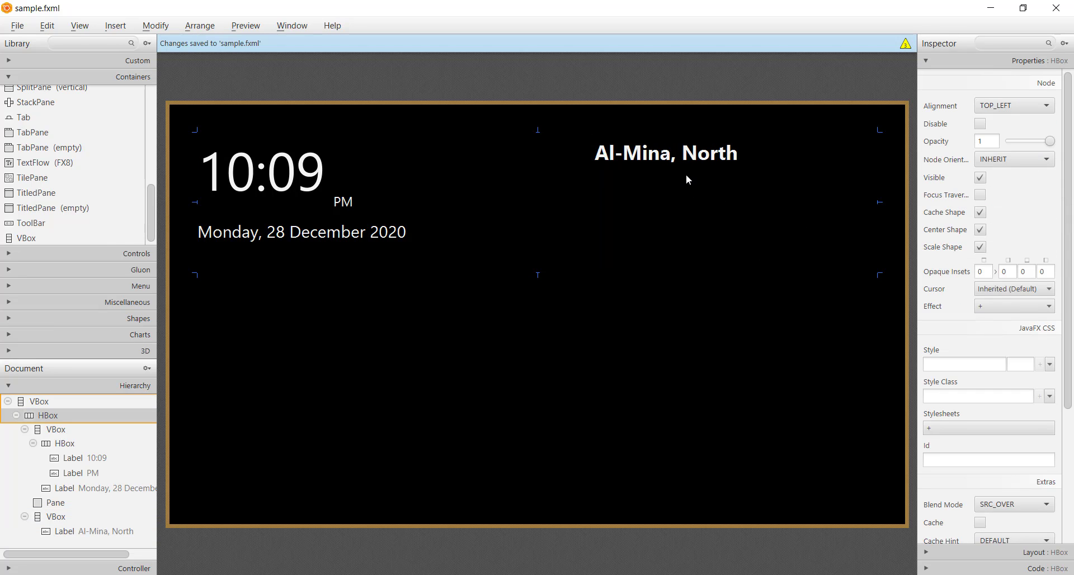
left_click(671, 186)
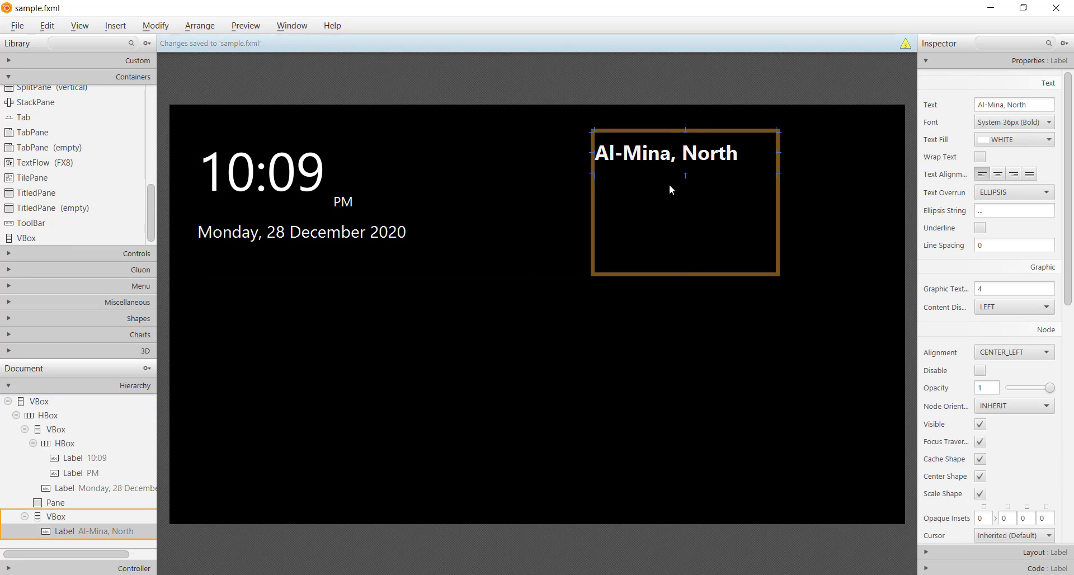
key("ctrl+d")
double_click(669, 195)
type("Tripoli -")
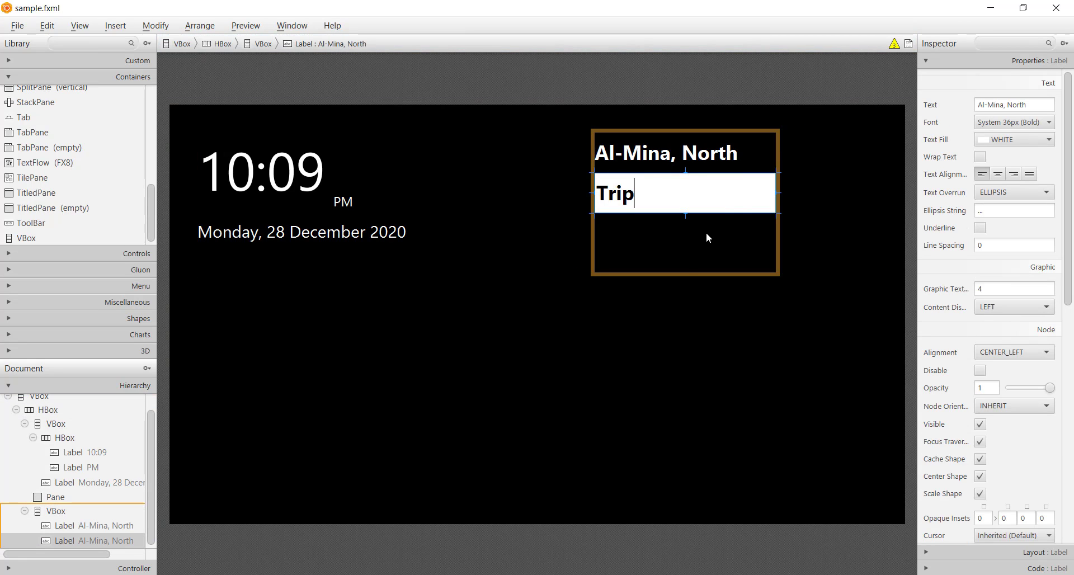
type("ebanon")
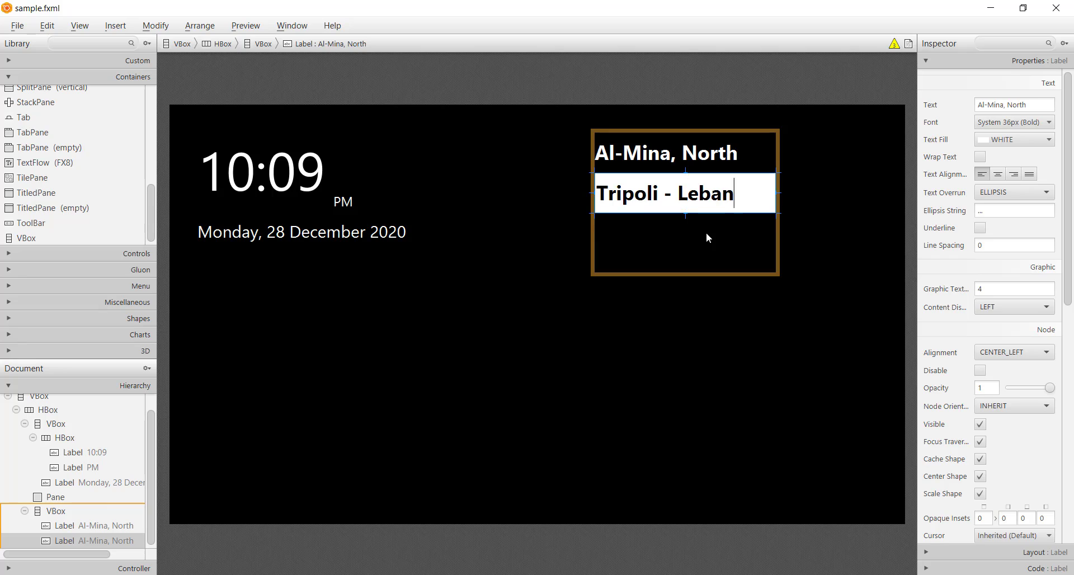
key("Return")
key("ctrl+s")
Step: Set the Tripoli - Lebanon label's font style to Regular and its size to 30, and save the layout
left_click(1009, 123)
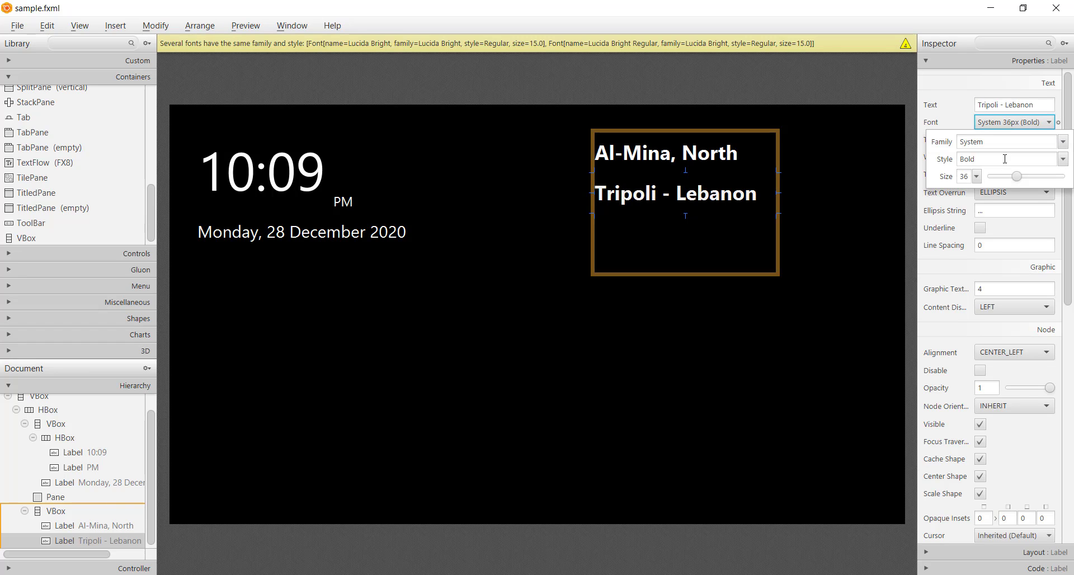
left_click(1013, 160)
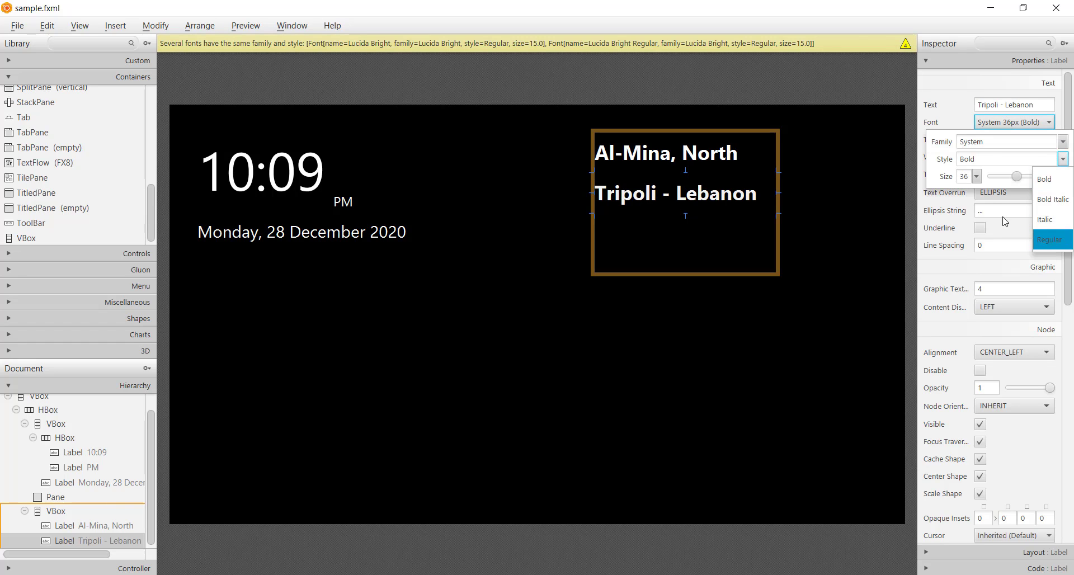
left_click(1050, 234)
left_click(974, 177)
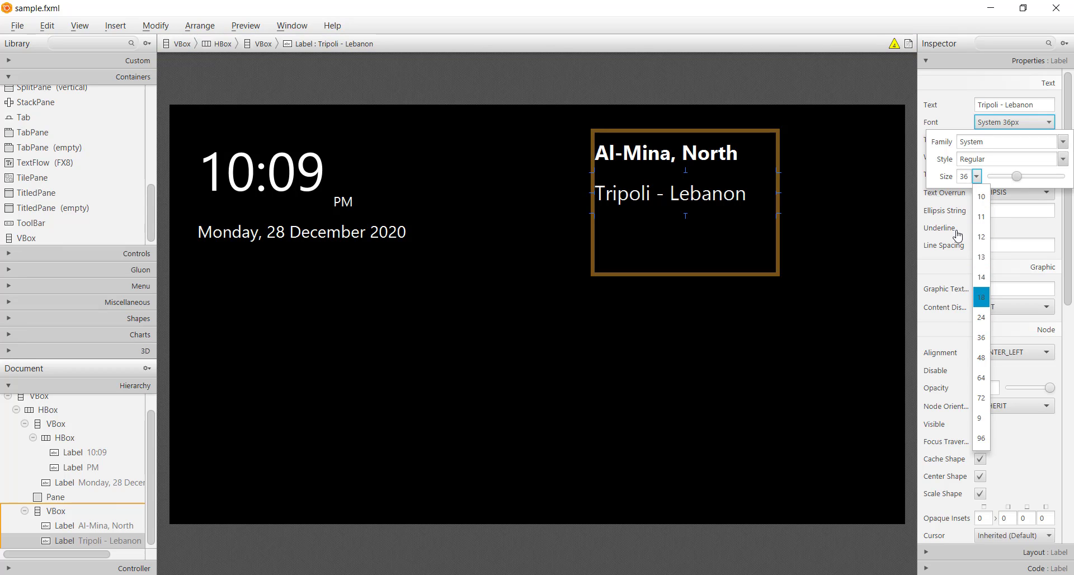
left_click(966, 180)
left_click(969, 178)
type("30")
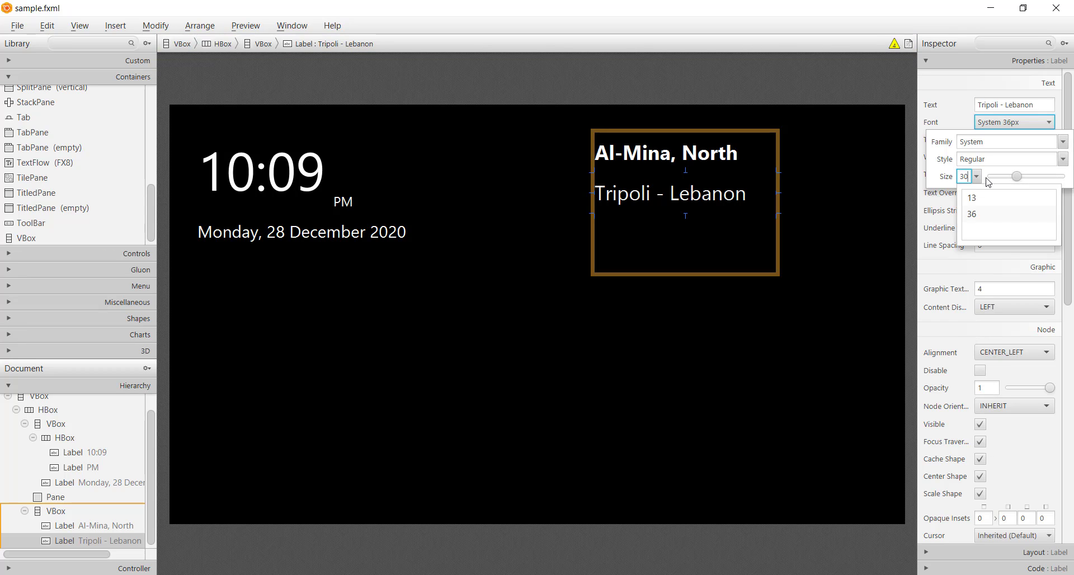
key("Return")
key("ctrl+s")
left_click(828, 286)
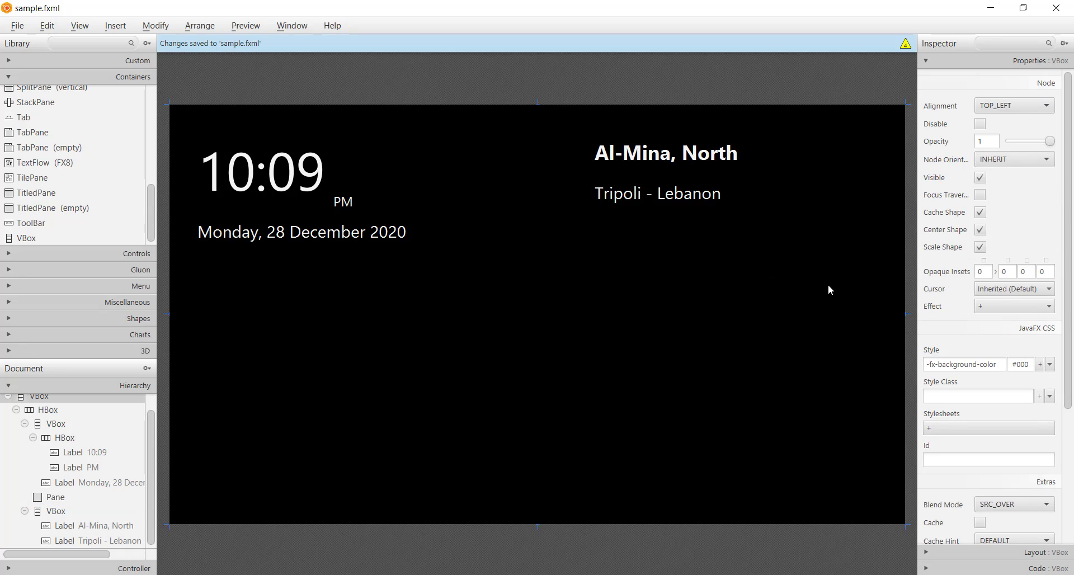
Step: Change the Hgrow setting of the Pane in the top HBox so it fills the free width between the two VBoxes
left_click(546, 252)
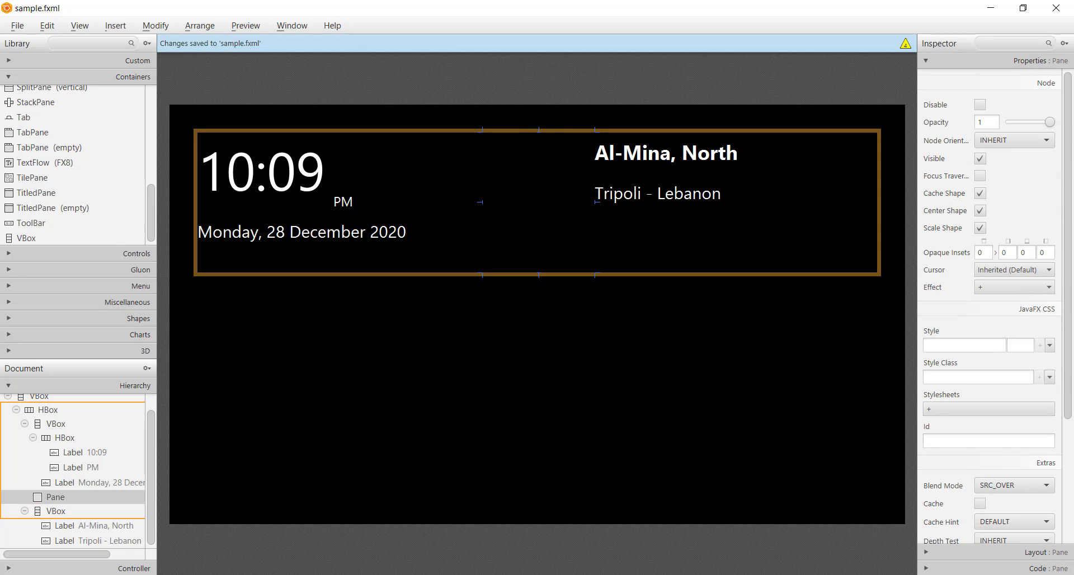
left_click(1034, 552)
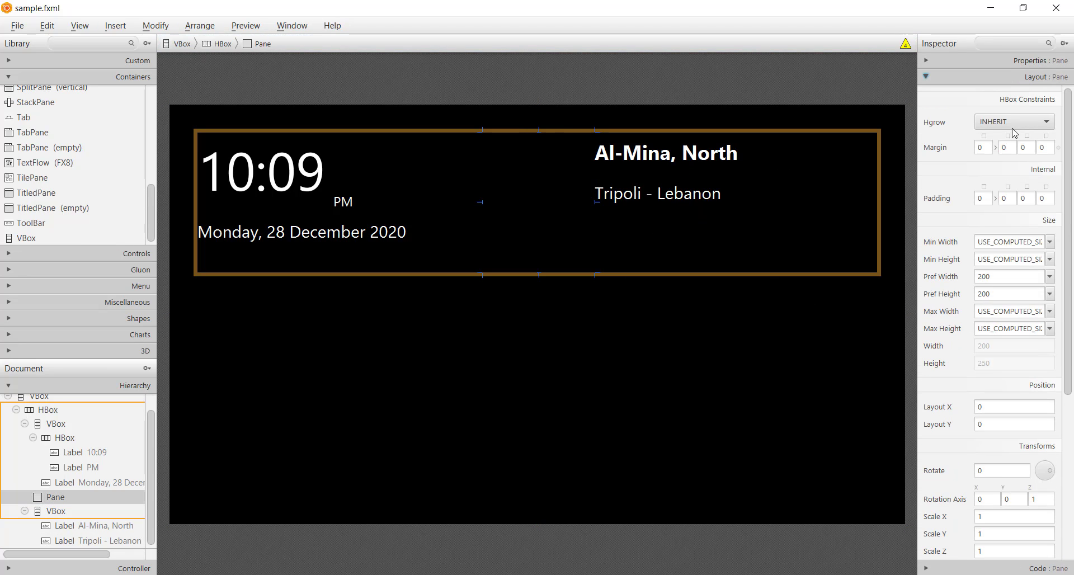
left_click(1014, 123)
left_click(1019, 168)
Step: Narrow the location VBox to a width of 273 so its labels sit nearer the header's outer edge, and save
left_click(864, 247)
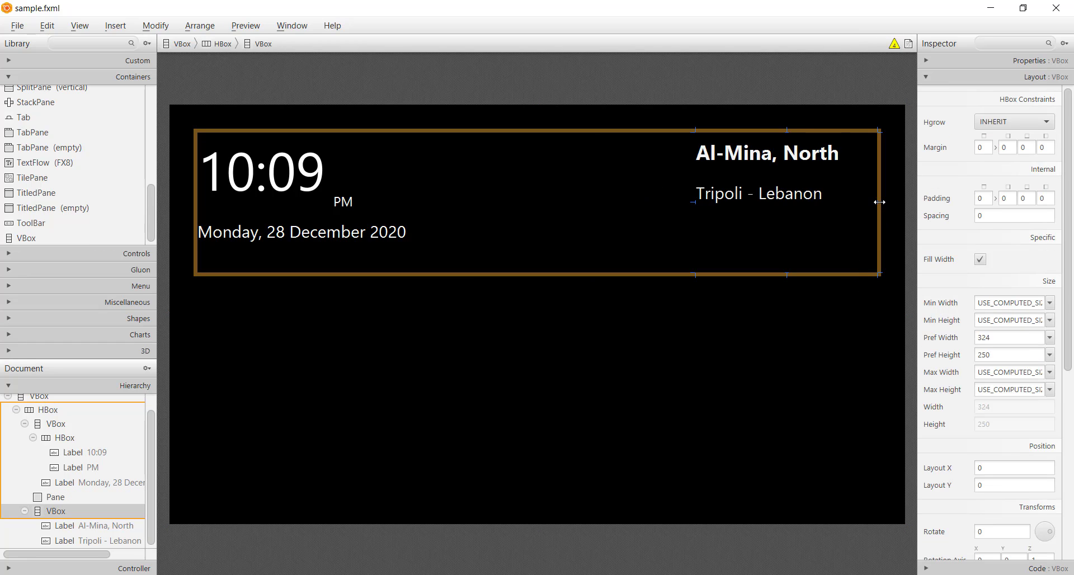
left_click_drag(880, 202, 847, 208)
left_click(897, 342)
key("ctrl+s")
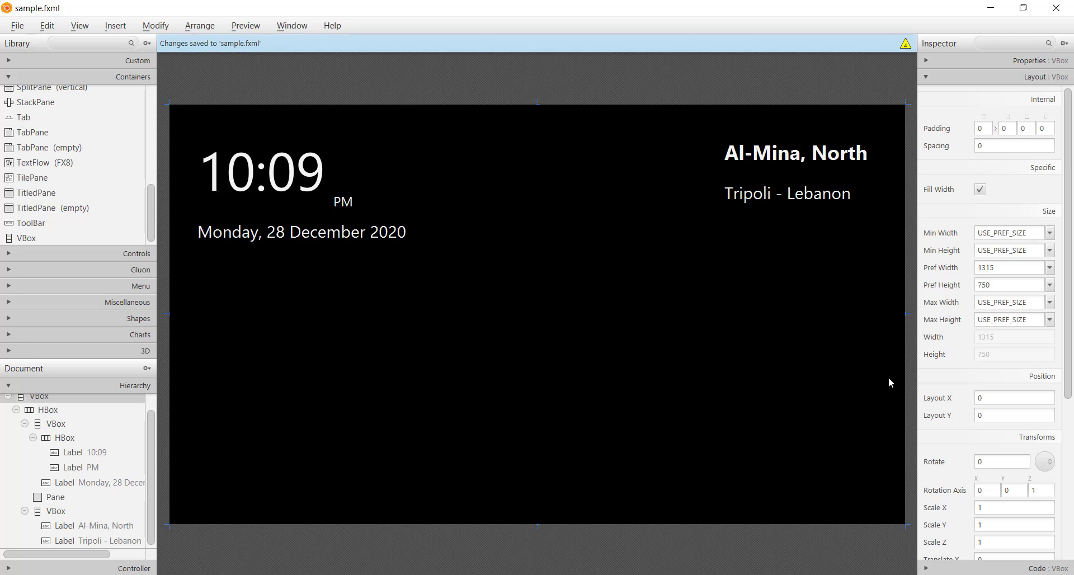
Step: Set the location VBox's alignment to CENTER and save the layout
left_click(851, 256)
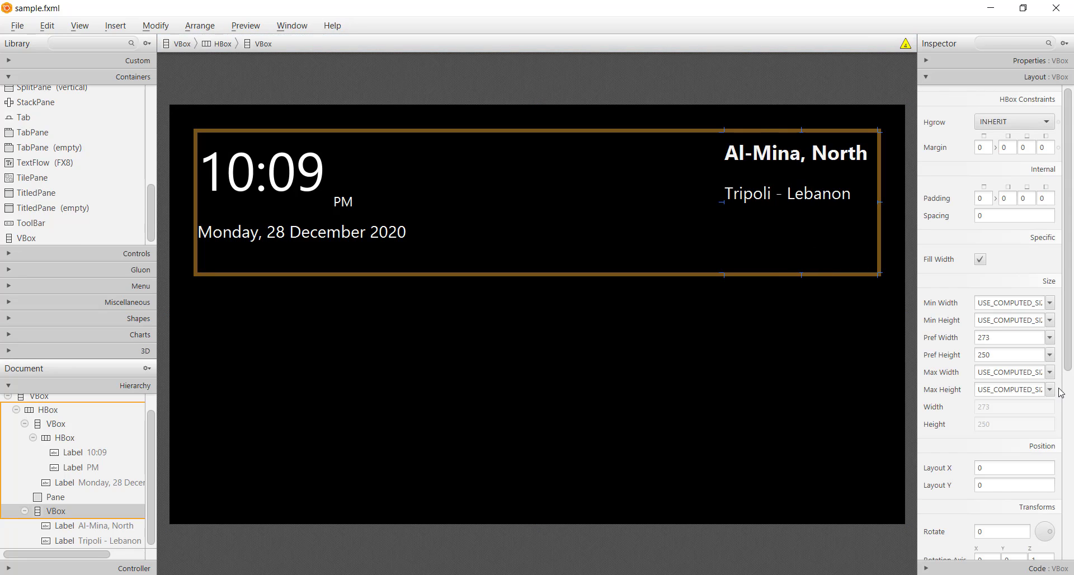
left_click(1006, 62)
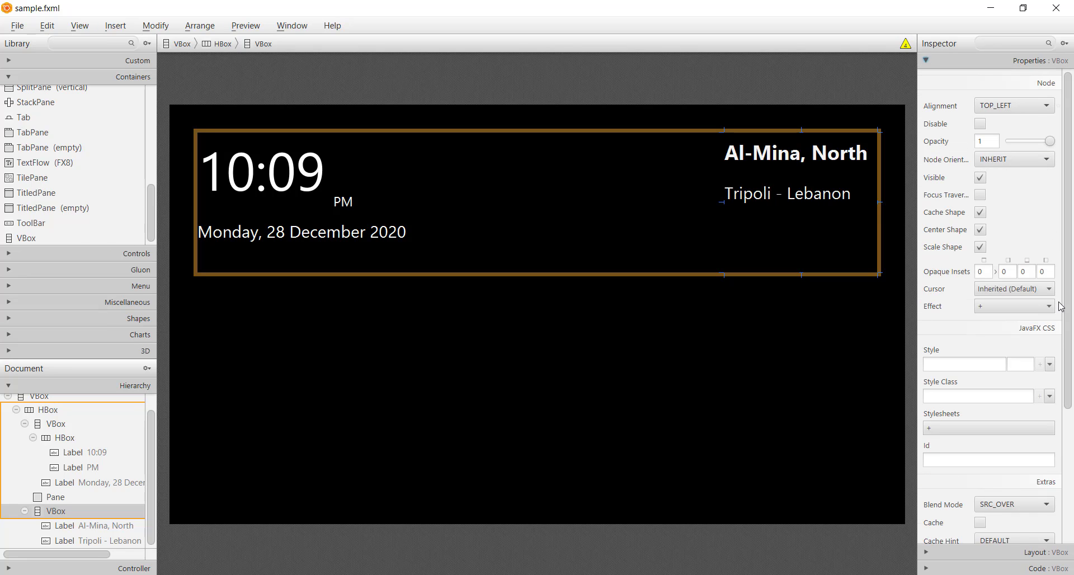
left_click(996, 110)
left_click(1007, 168)
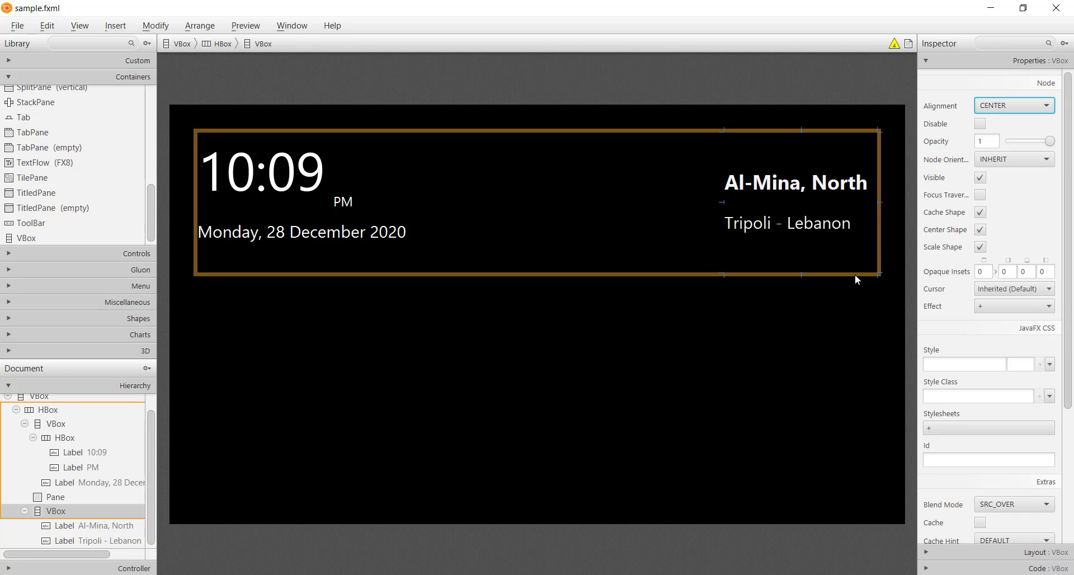
left_click(895, 331)
left_click(915, 346)
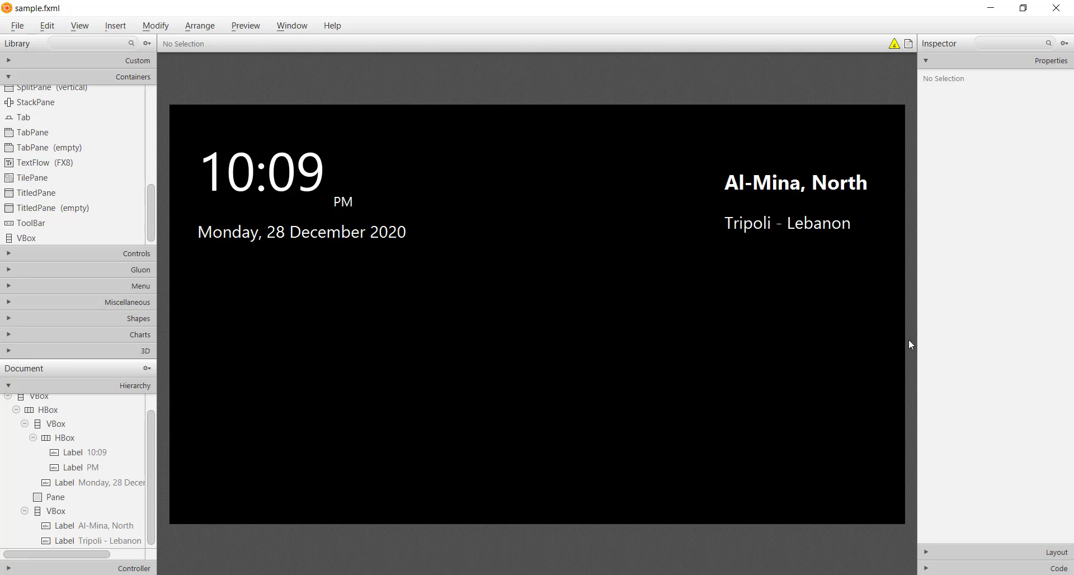
key("ctrl+s")
left_click(723, 343)
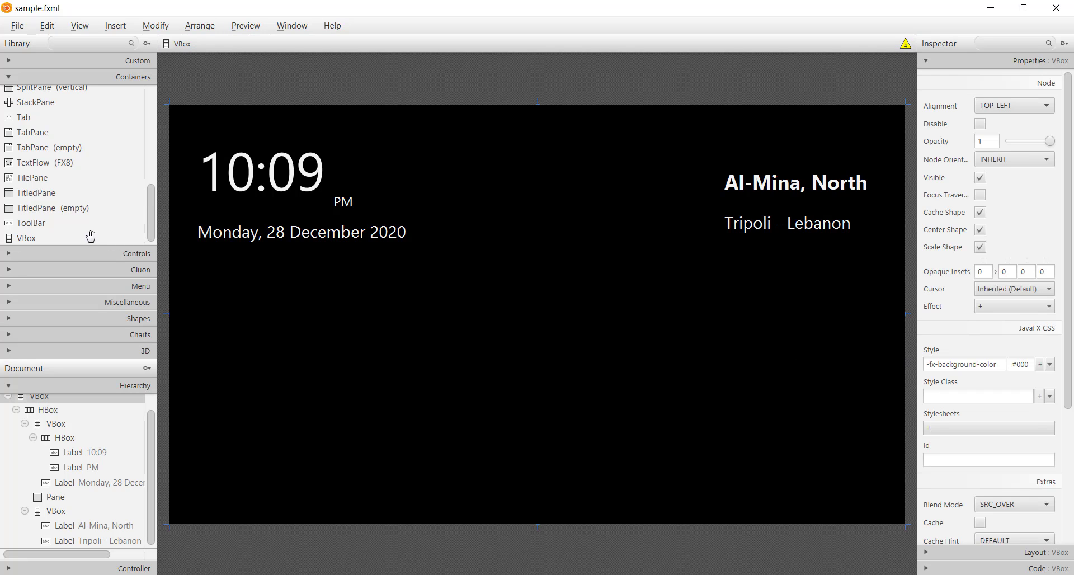
left_click_drag(28, 238, 305, 410)
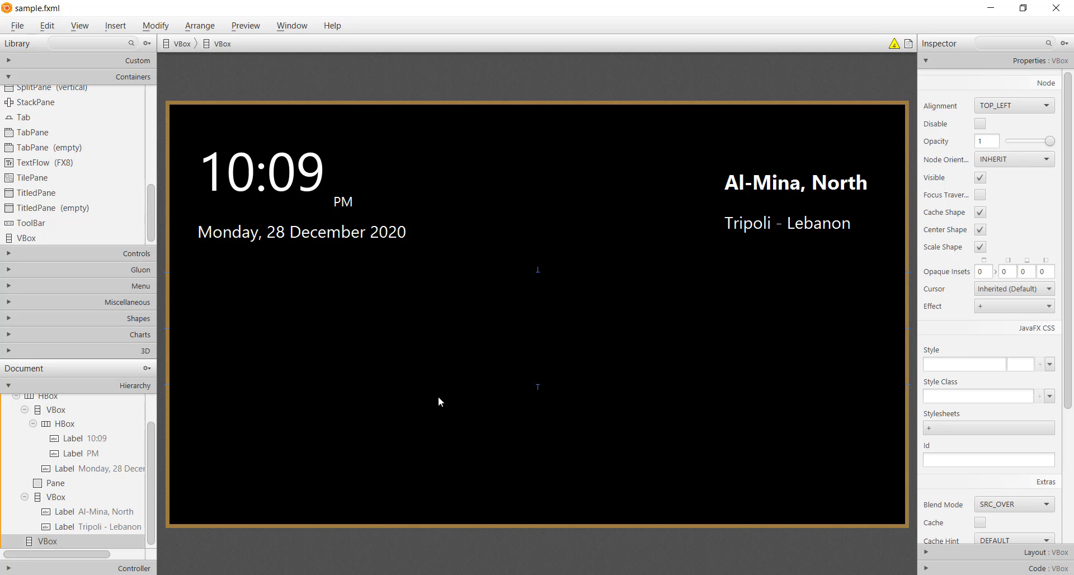
key("Delete")
Step: Add a Pane to the root VBox below the header HBox, with a VBox container beneath it
scroll(55, 134, "up", 1)
scroll(45, 168, "up", 4)
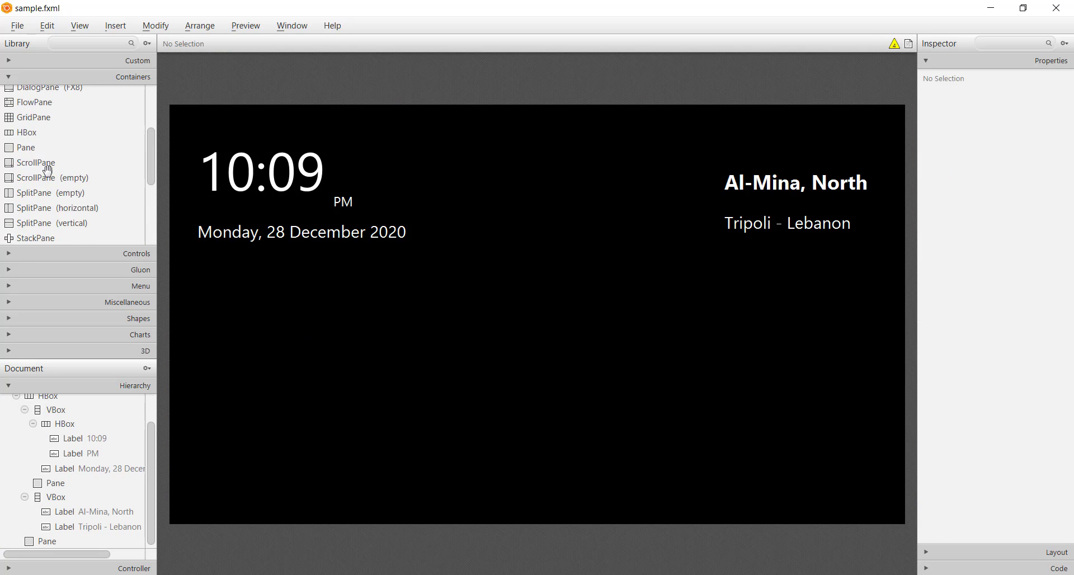
left_click_drag(28, 223, 294, 502)
Step: Switch to IntelliJ IDEA, open styles.css in the css folder and write a .bottom-container rule with a -fx-background-color property using rgba()
key("alt+Tab")
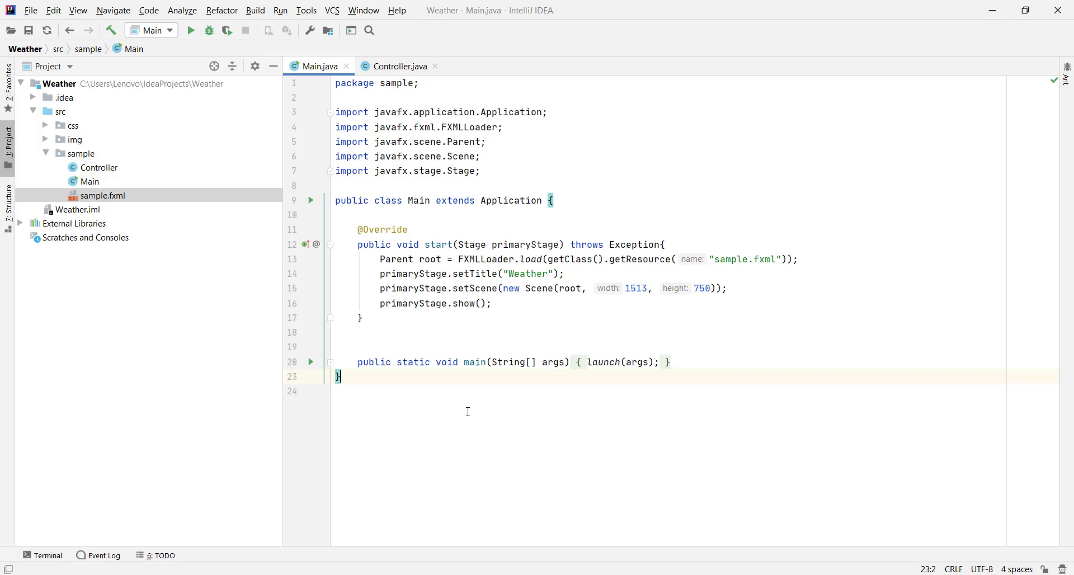
double_click(72, 125)
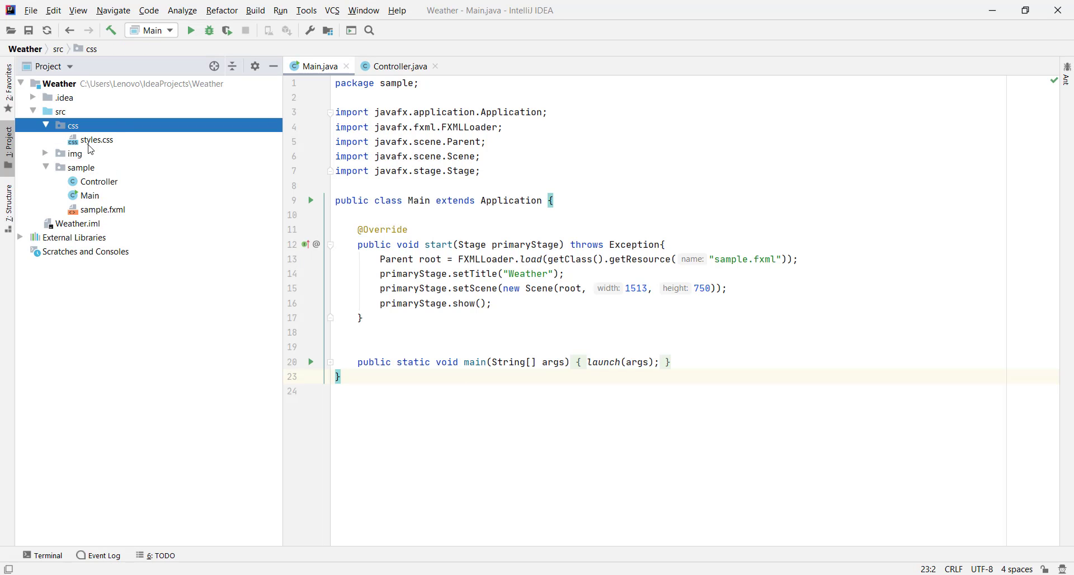
double_click(96, 140)
type(".bottom-container{")
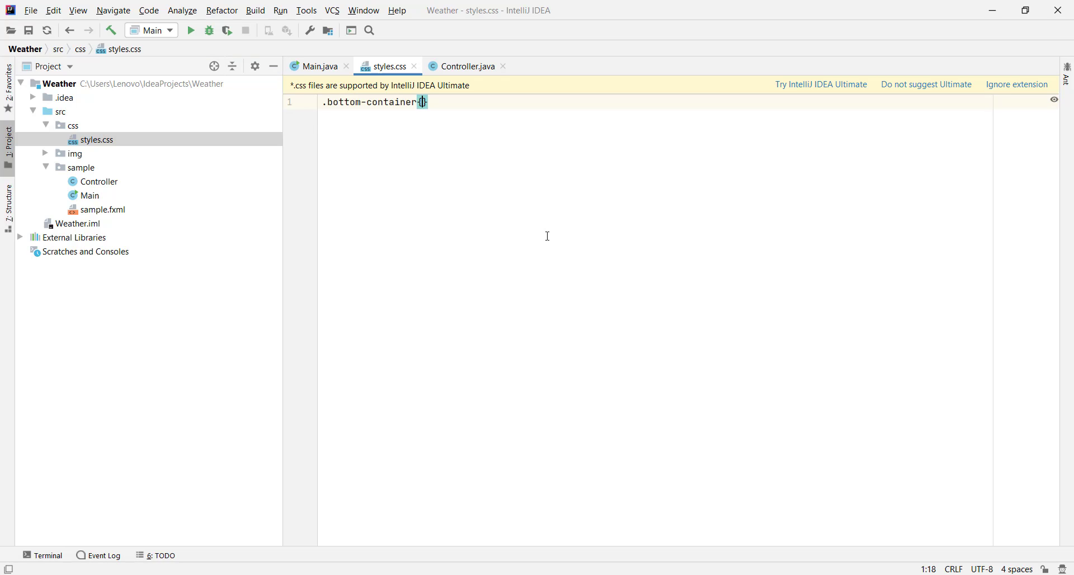
key("Return")
type("-fx-background-color: ")
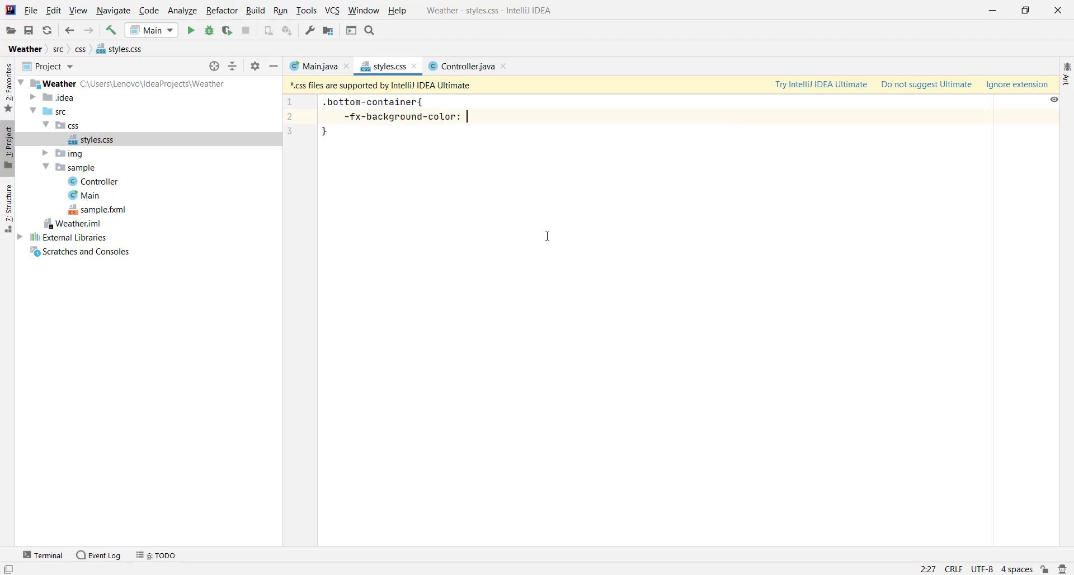
type("rgba();")
Step: Switch to Just Color Picker and copy the saved colour 2C4A66 as RGB values
key("alt+Tab")
left_click(929, 118)
left_click_drag(851, 194, 674, 193)
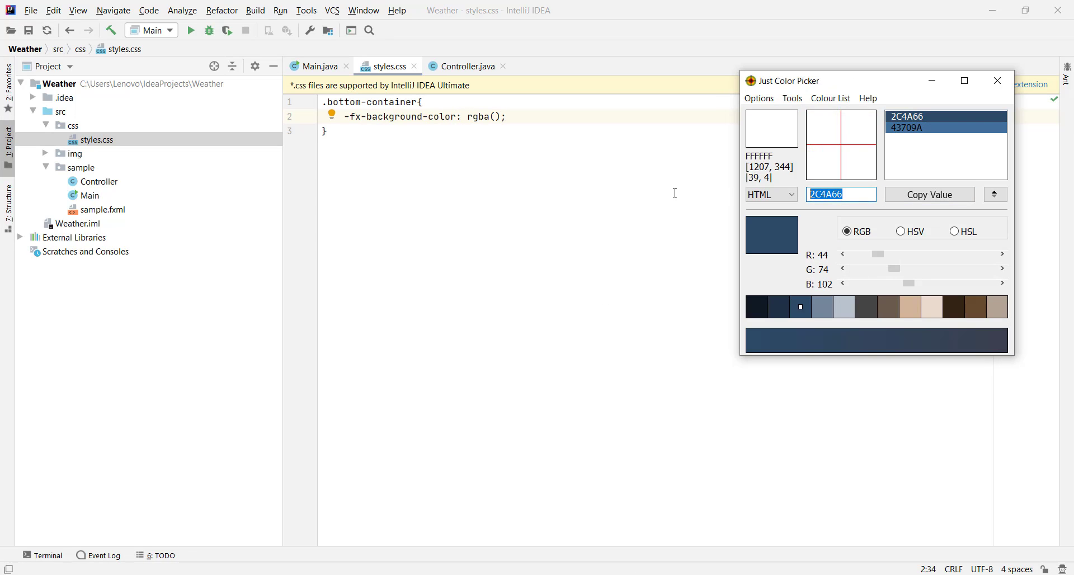
left_click(788, 195)
left_click(777, 217)
key("ctrl+c")
Step: Complete the .bottom-container background colour as rgba(44, 74, 102,0.9) in styles.css
left_click(496, 117)
key("ctrl+v")
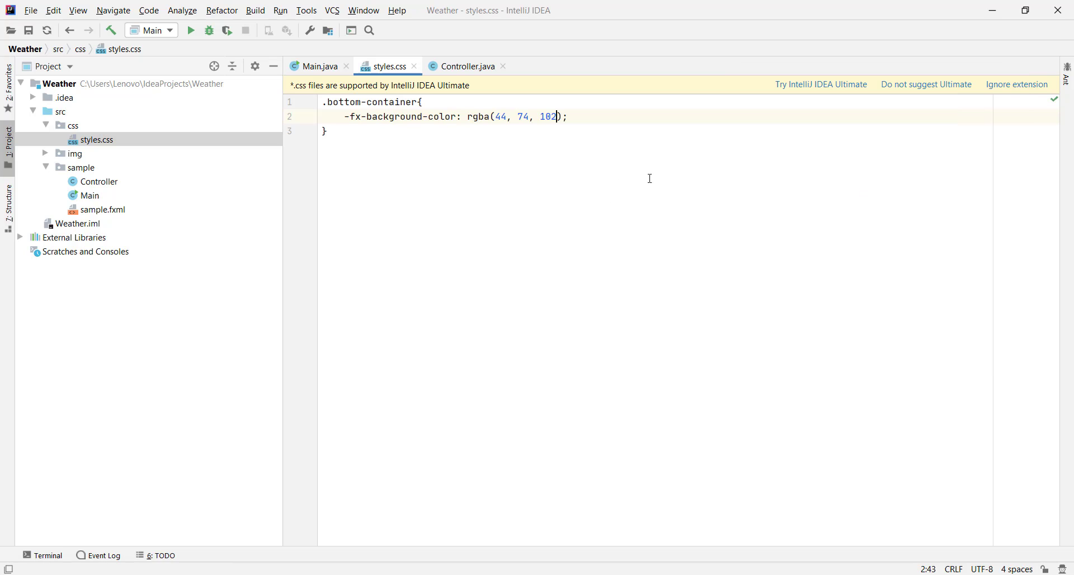
type(",0.9")
left_click(664, 180)
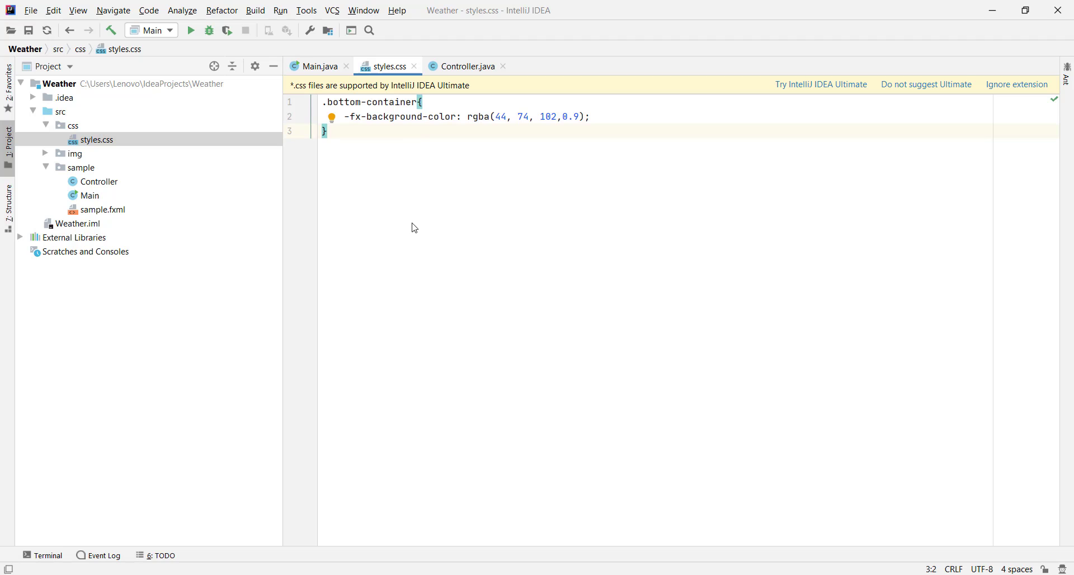
Step: Switch back to Scene Builder, replace the lowest VBox with an HBox and set its Pref Height to 320
key("alt+Tab")
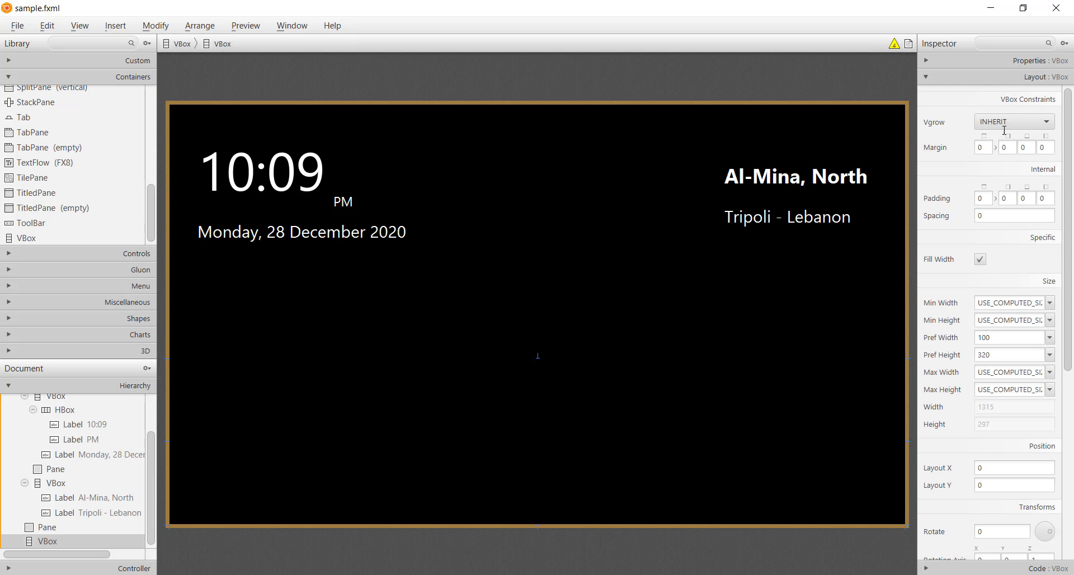
left_click(1013, 62)
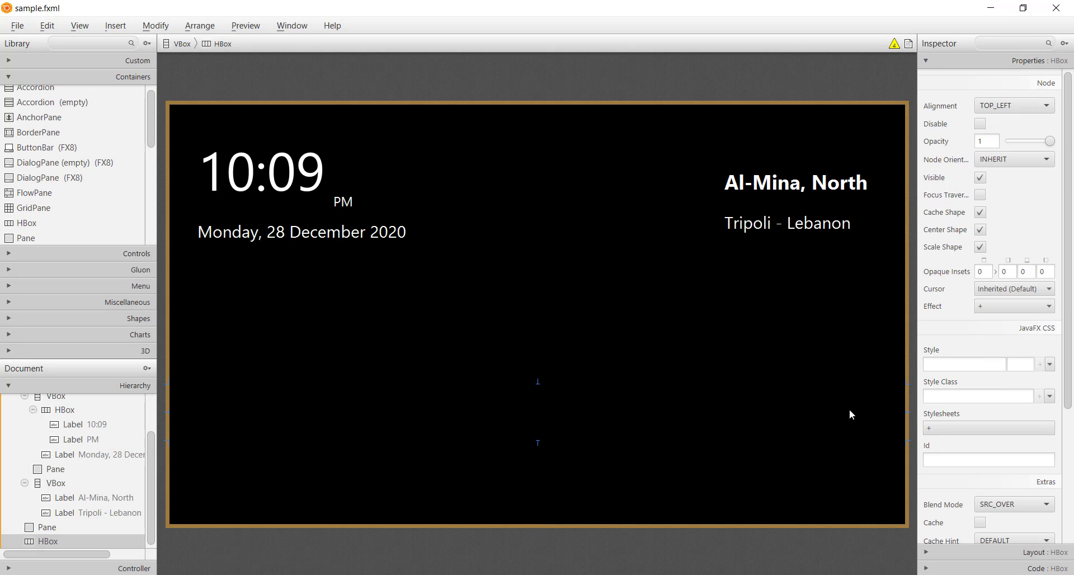
left_click(976, 553)
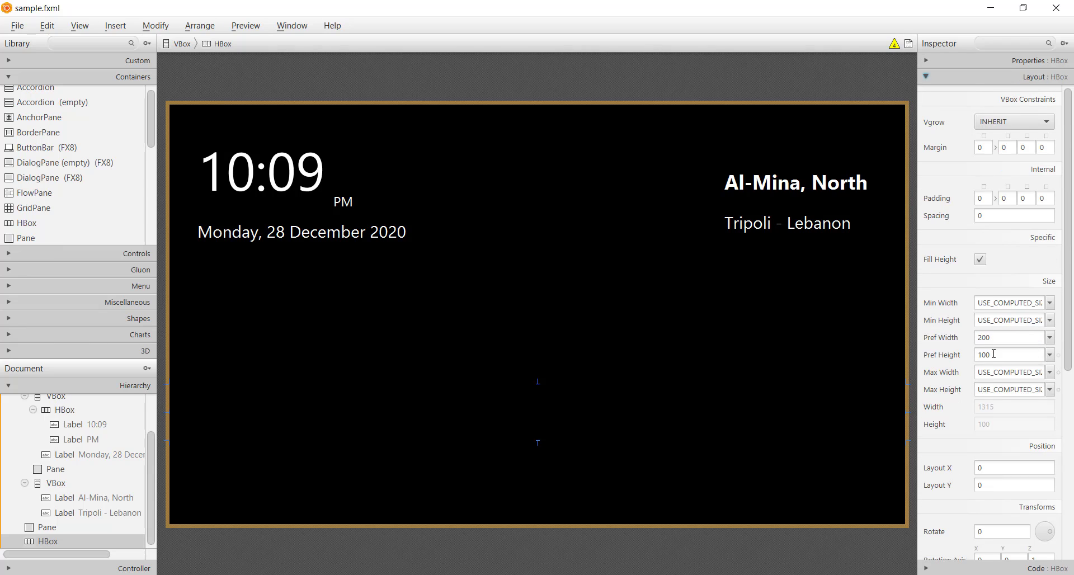
left_click(993, 354)
key("Return")
Step: Change the Vgrow setting of the Pane between the header and the bottom HBox so it takes the free height
left_click(623, 328)
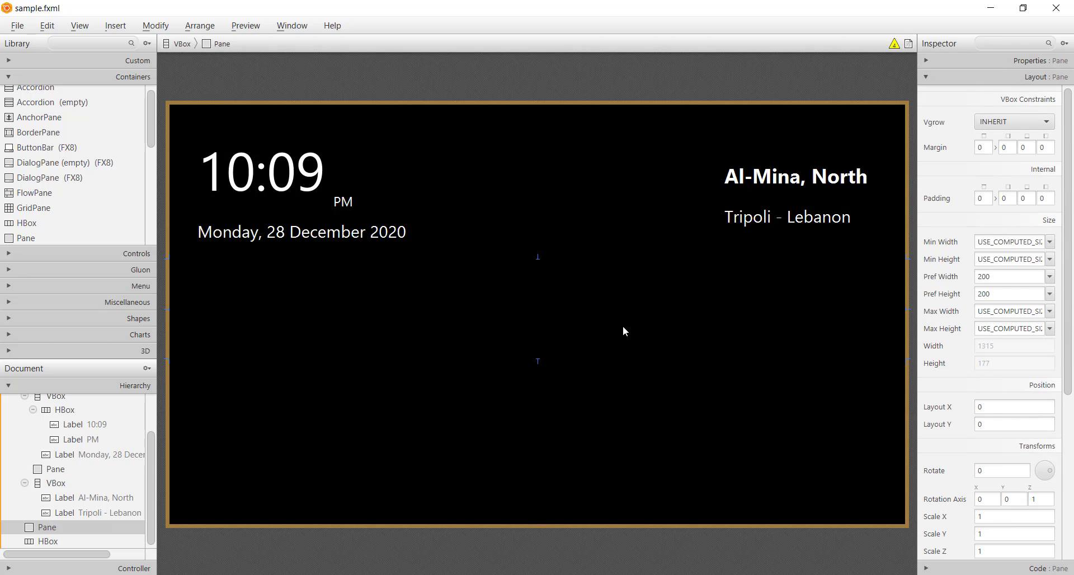
left_click(1013, 122)
left_click(1007, 149)
Step: Attach the styles.css stylesheet to the bottom HBox and assign it the bottom-container style class
left_click(608, 435)
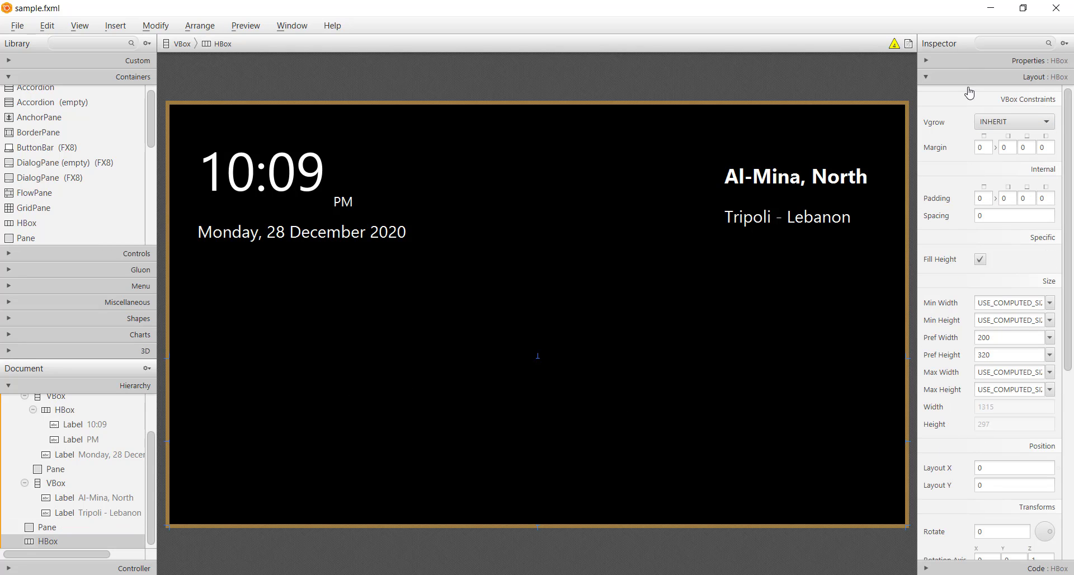
left_click(971, 63)
left_click(960, 430)
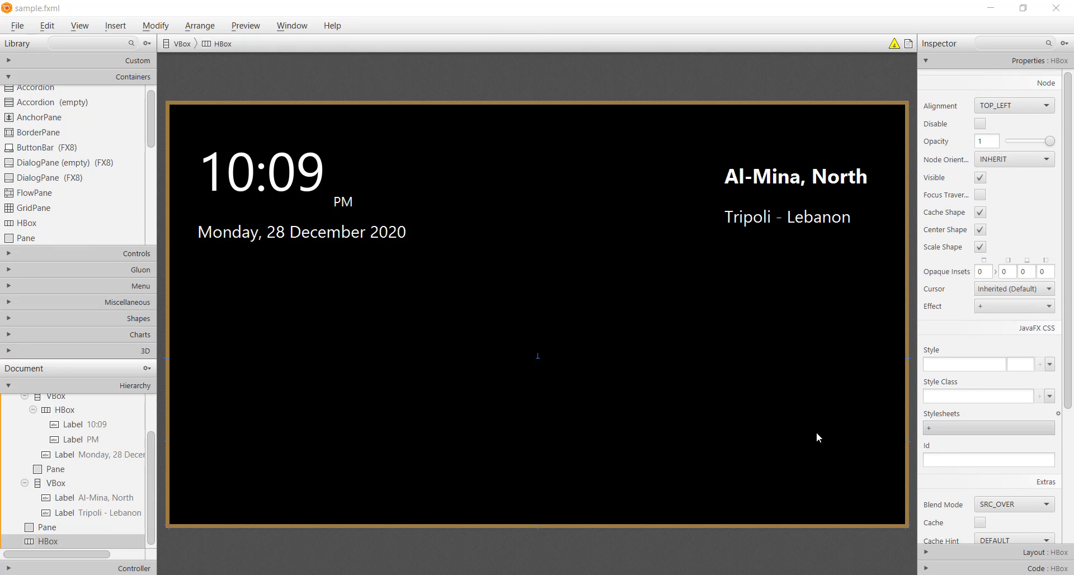
double_click(274, 121)
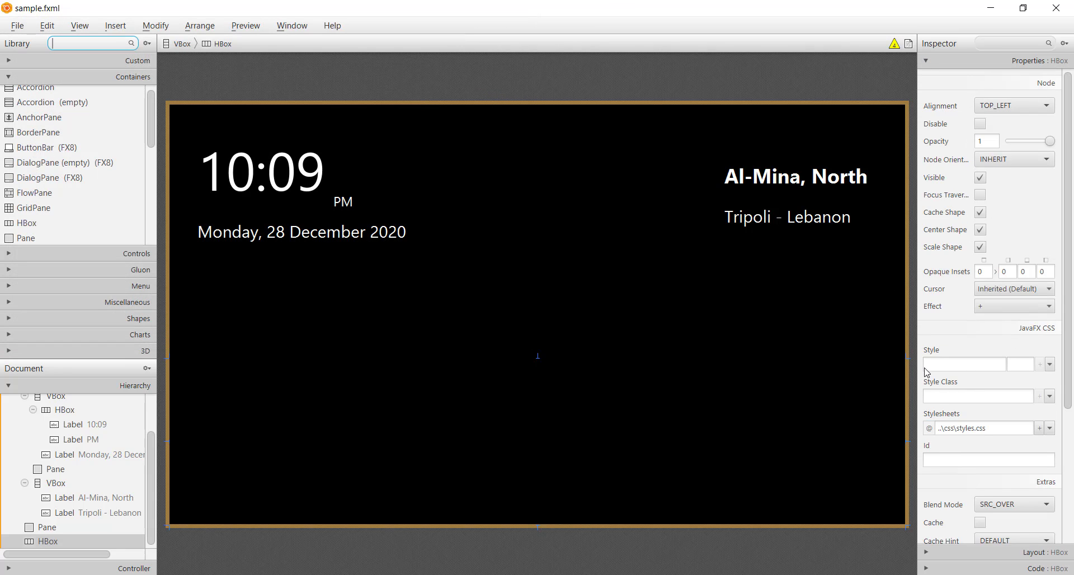
left_click(944, 396)
left_click(943, 415)
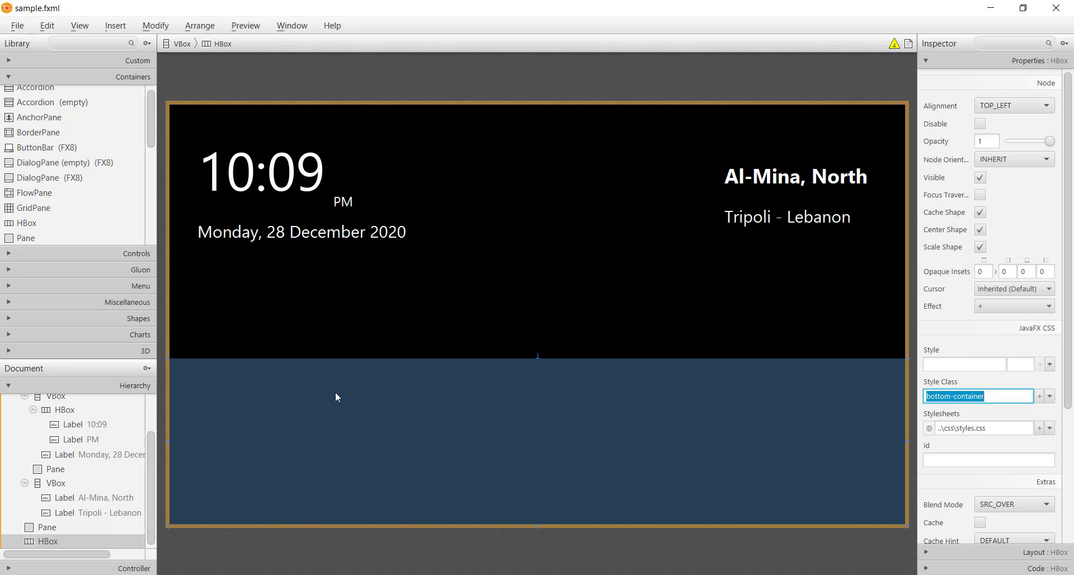
scroll(25, 137, "down", 4)
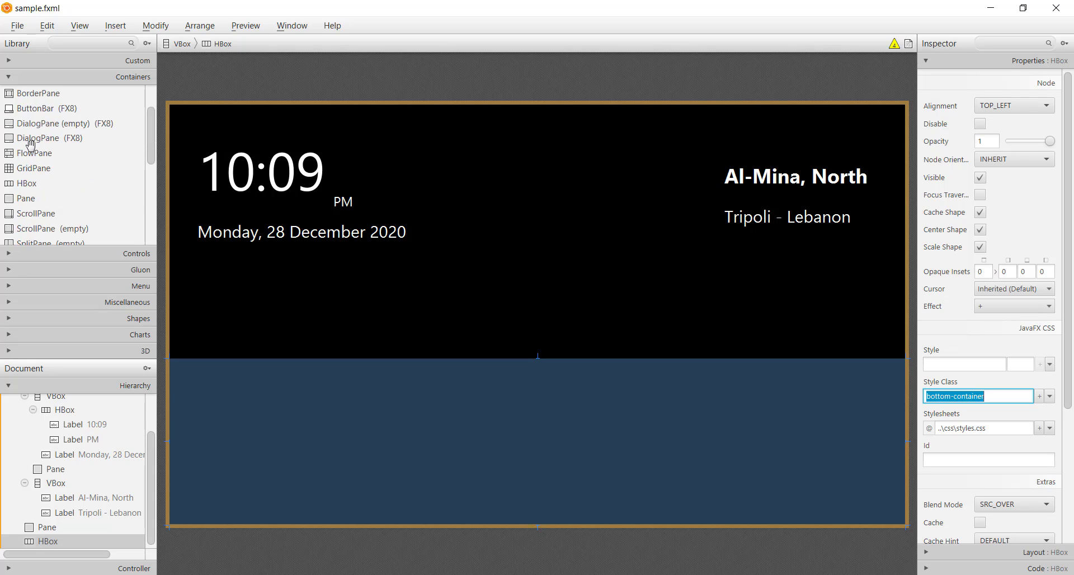
left_click_drag(22, 241, 320, 475)
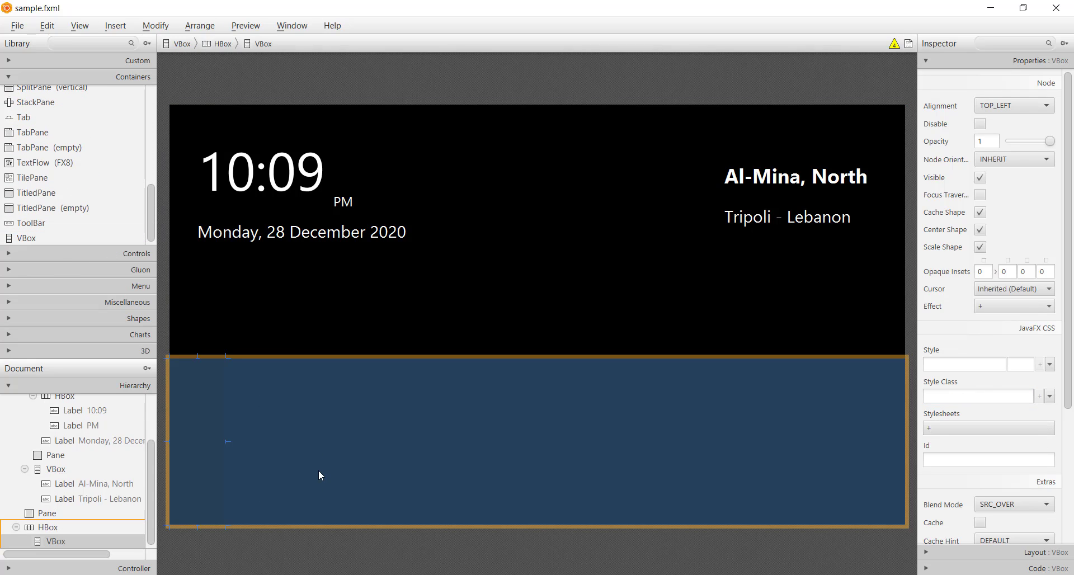
left_click(931, 553)
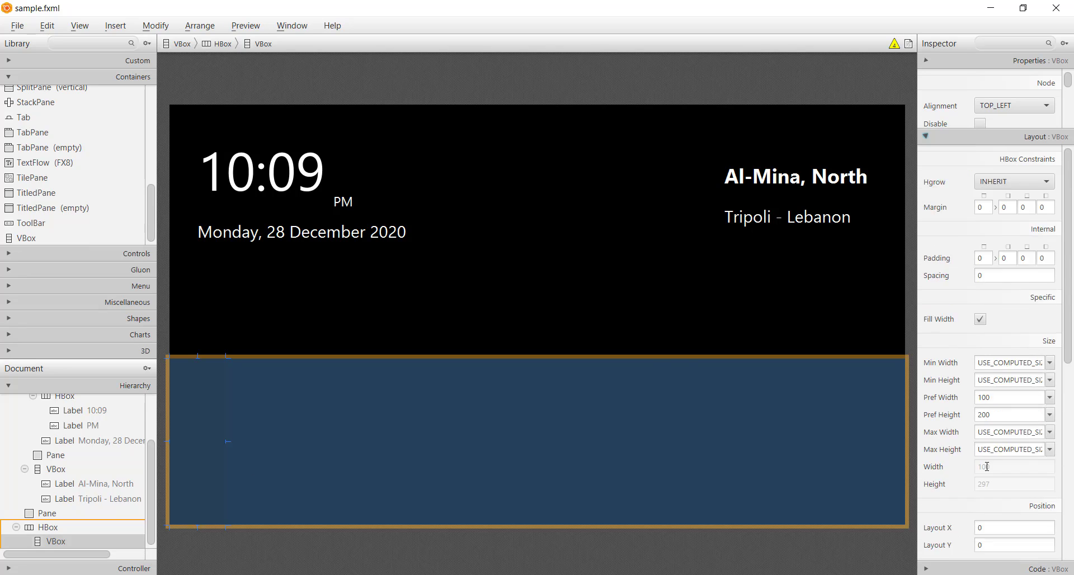
left_click(998, 354)
left_click(1007, 340)
type("320")
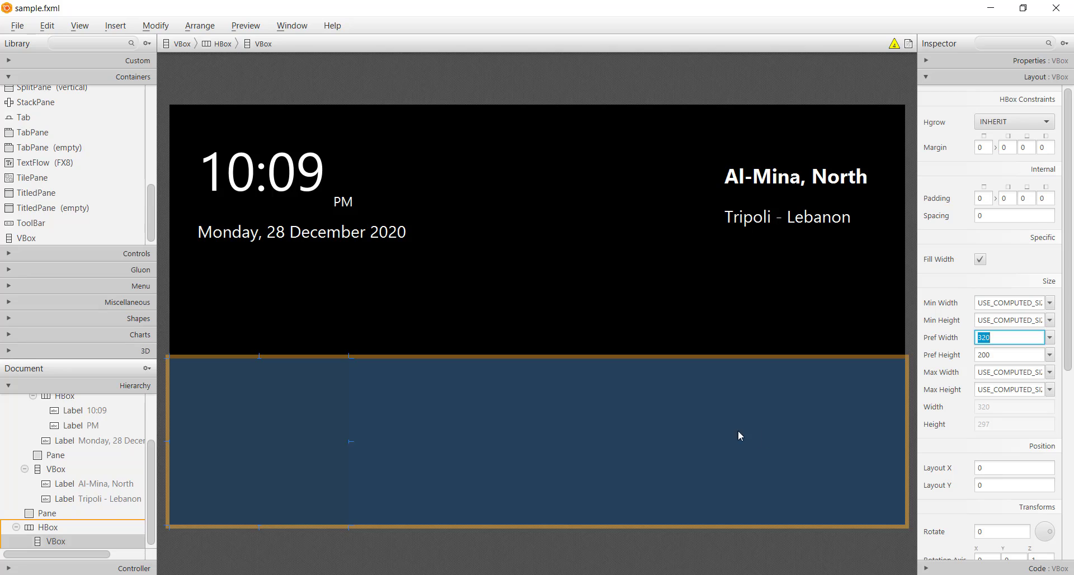
key("Delete")
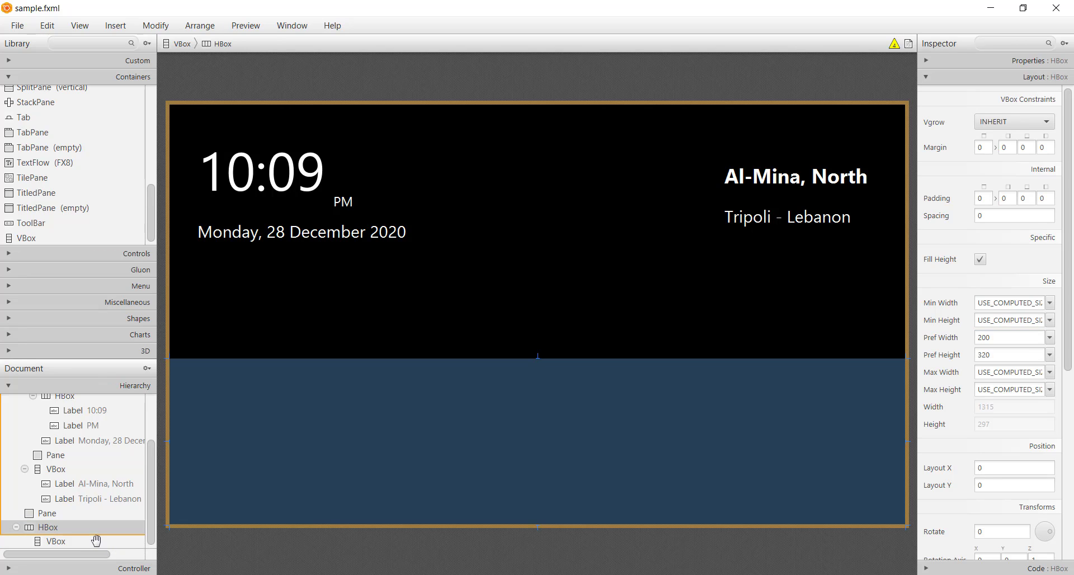
Step: Add an HBox inside the blue bottom HBox and set its Pref Width to 320
scroll(40, 216, "up", 5)
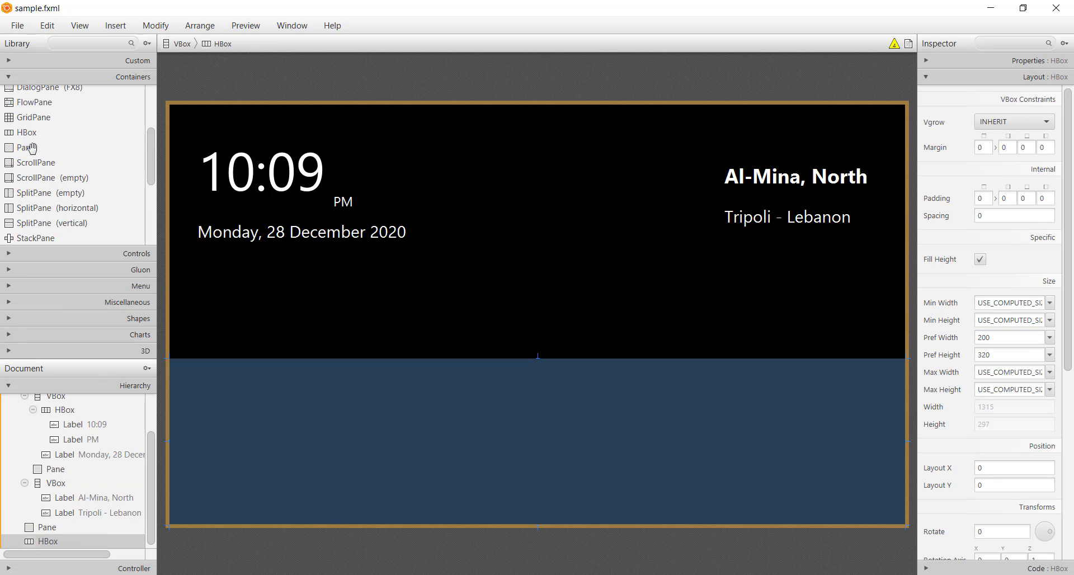
left_click_drag(31, 135, 274, 495)
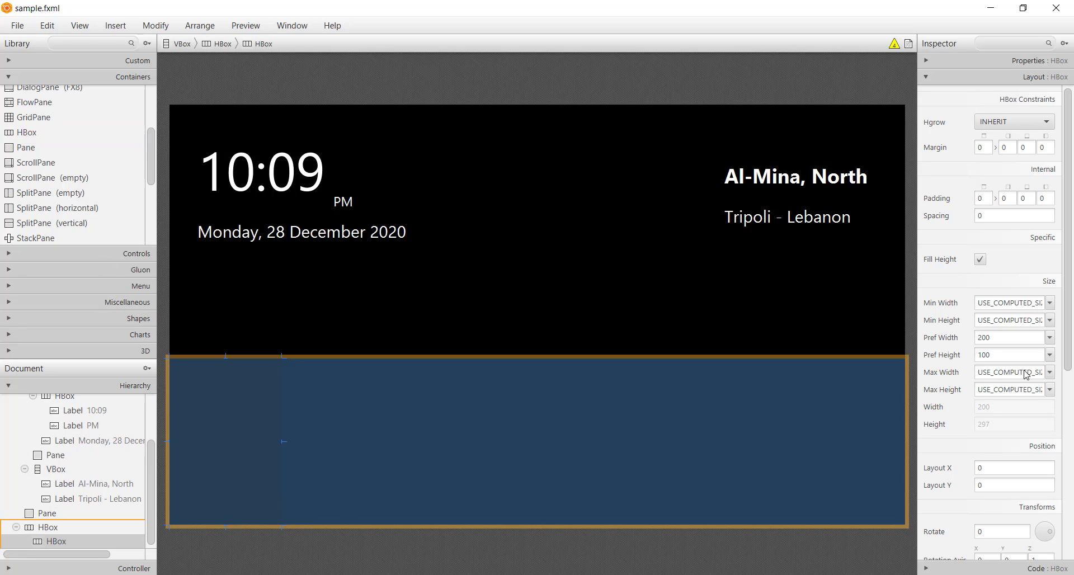
left_click(1005, 340)
type("3")
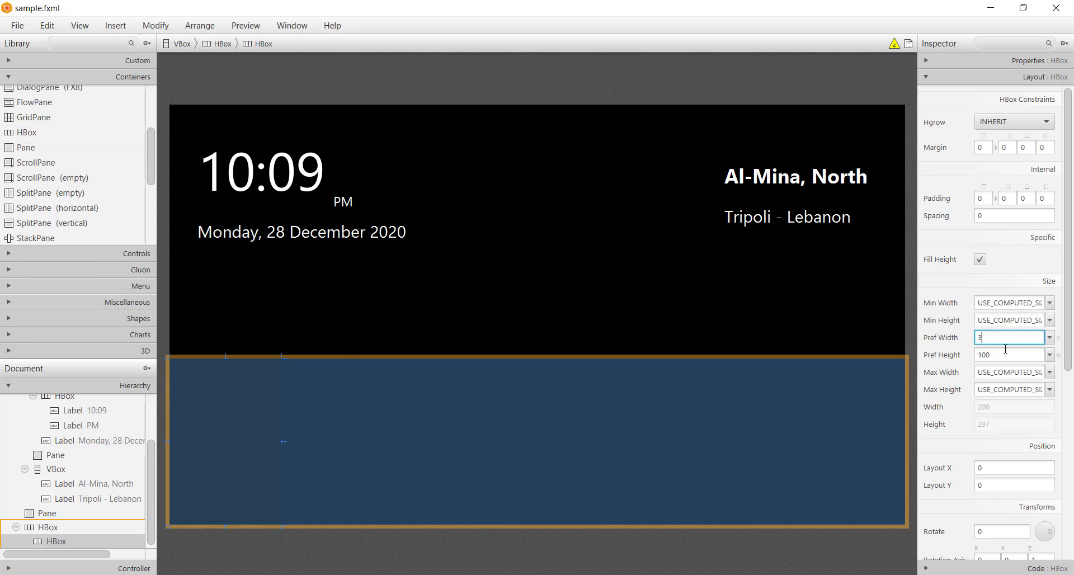
key("Return")
left_click(317, 449)
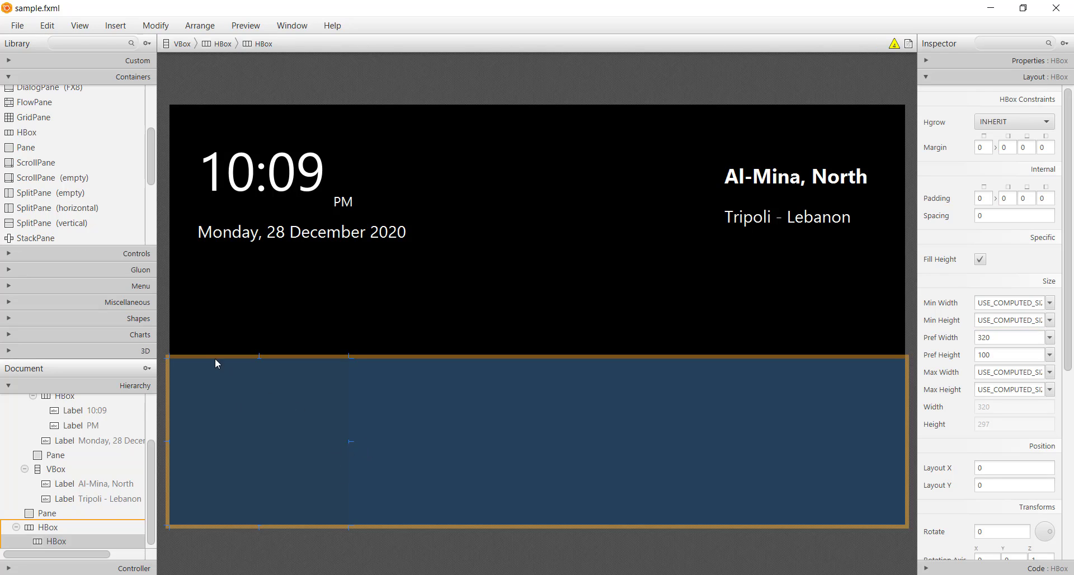
Step: Add an ImageView to the inner HBox and set its Fit Width and Fit Height to 110
left_click(56, 257)
left_click_drag(34, 230, 228, 447)
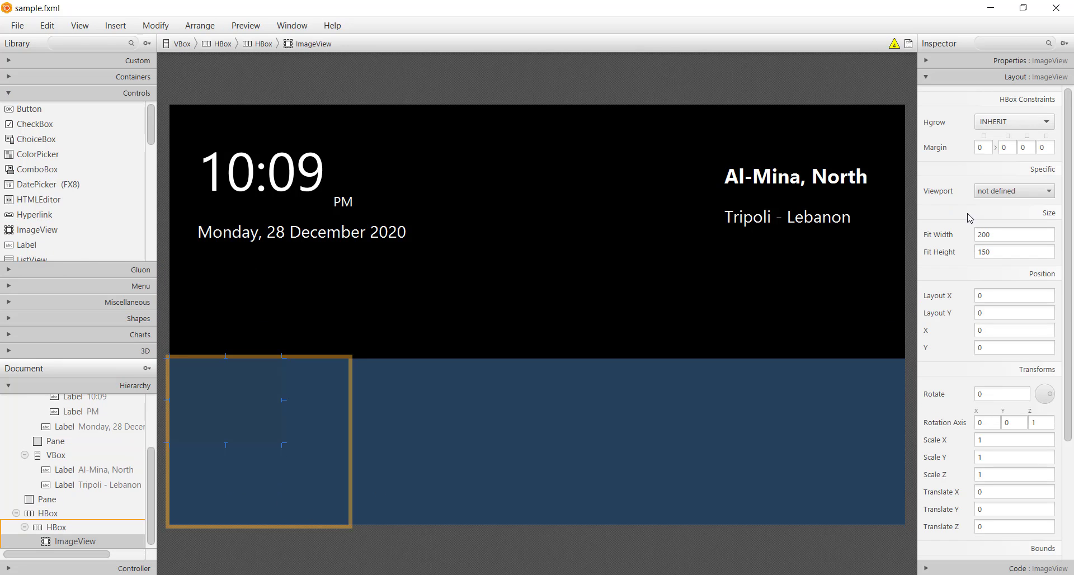
left_click(1009, 235)
type("110")
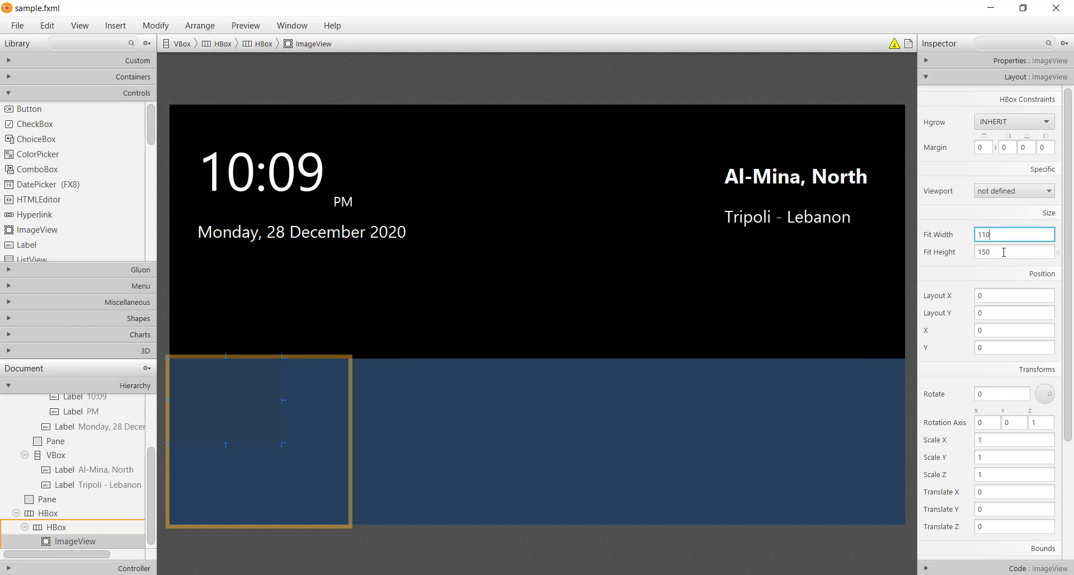
left_click(1006, 253)
type("1")
Step: Assign the ic_sunny picture from the project's src/img folder to the ImageView
left_click(1006, 62)
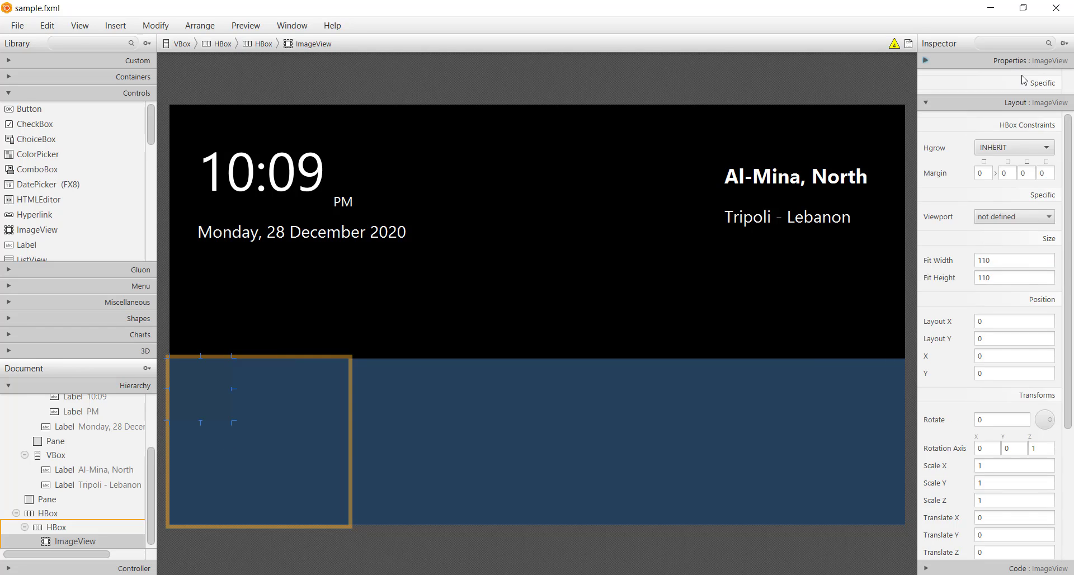
left_click(1048, 105)
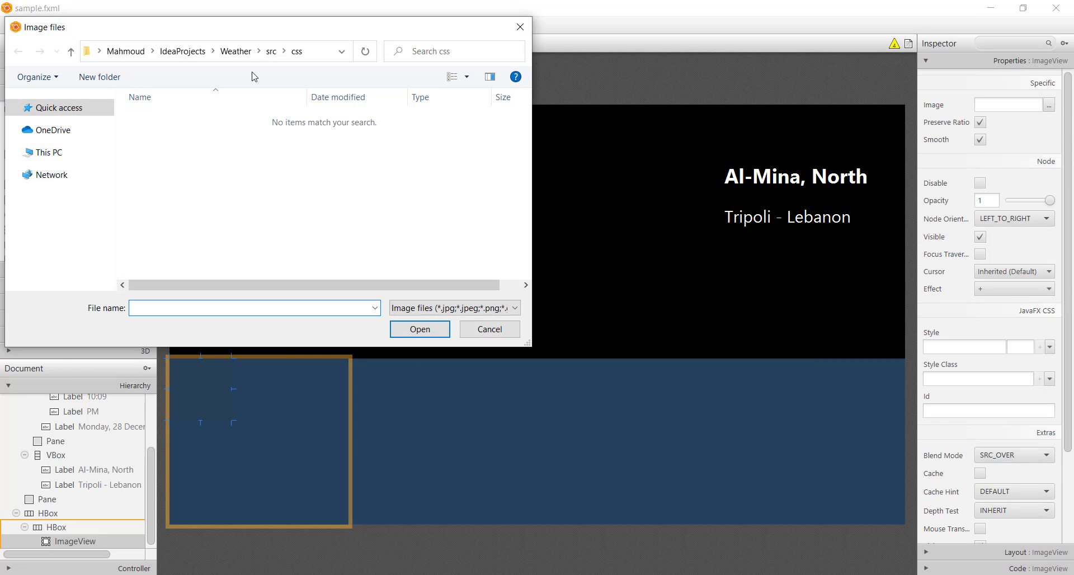
left_click(271, 51)
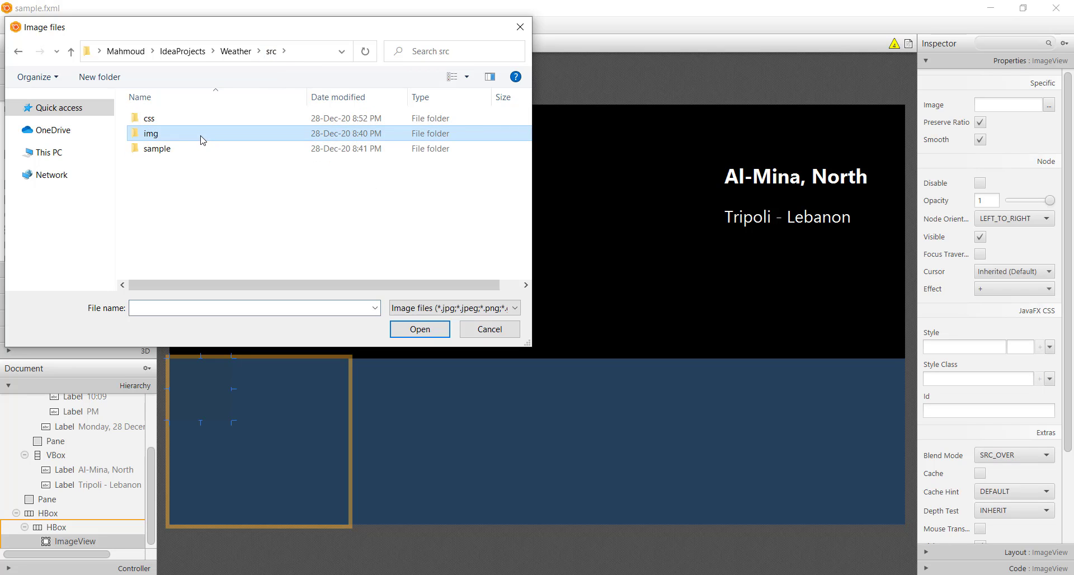
double_click(201, 136)
double_click(492, 151)
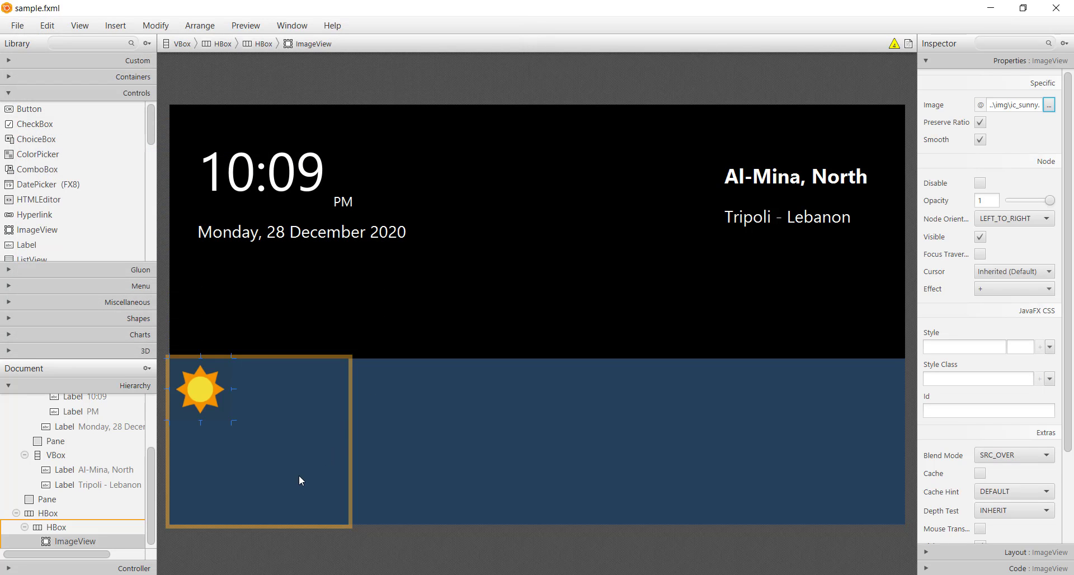
Step: Set the alignment of the inner HBox holding the sun image to CENTER
left_click(299, 475)
left_click(1032, 106)
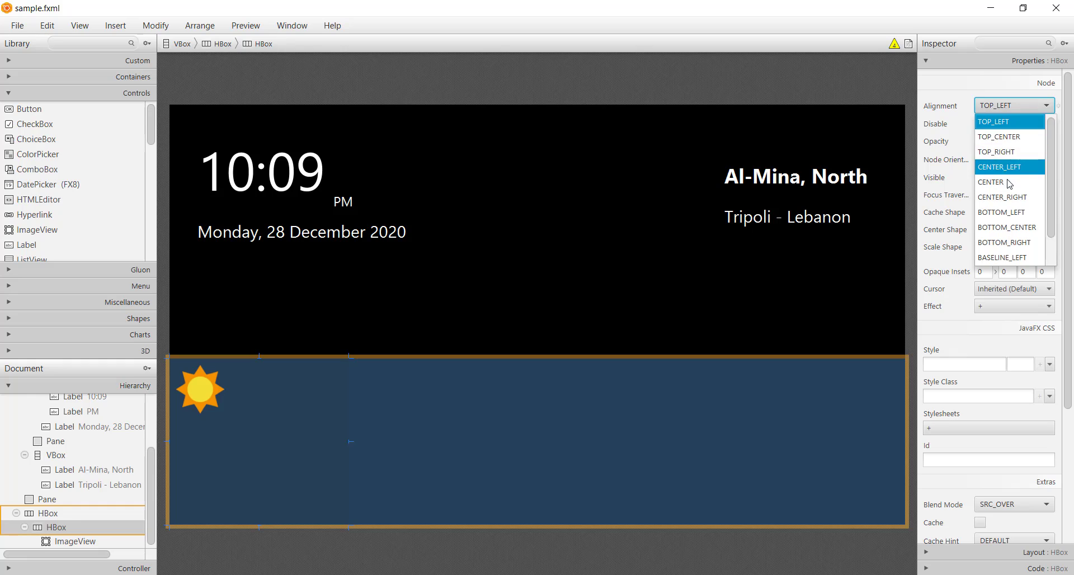
left_click(1007, 182)
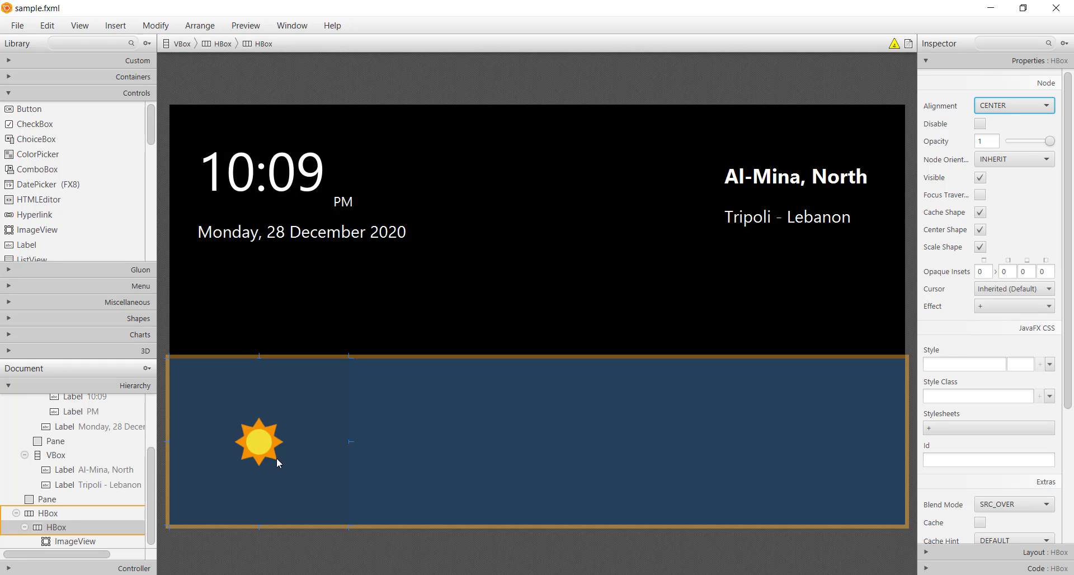
Step: Add a VBox beside the sun image in the inner HBox and widen it to about 169
left_click(49, 80)
scroll(17, 216, "down", 2)
scroll(13, 218, "down", 4)
left_click_drag(22, 238, 303, 488)
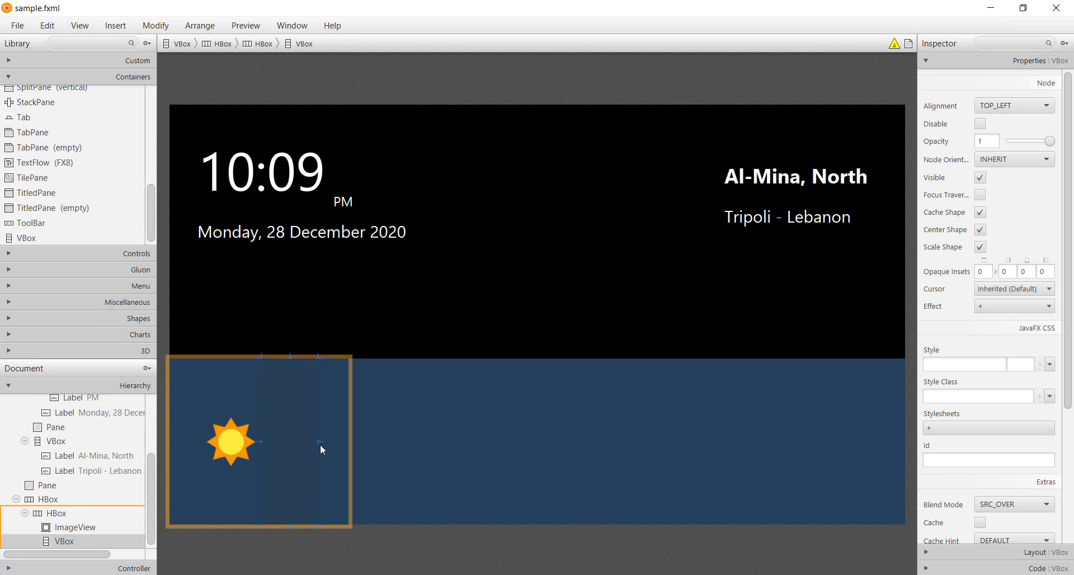
left_click_drag(320, 444, 354, 446)
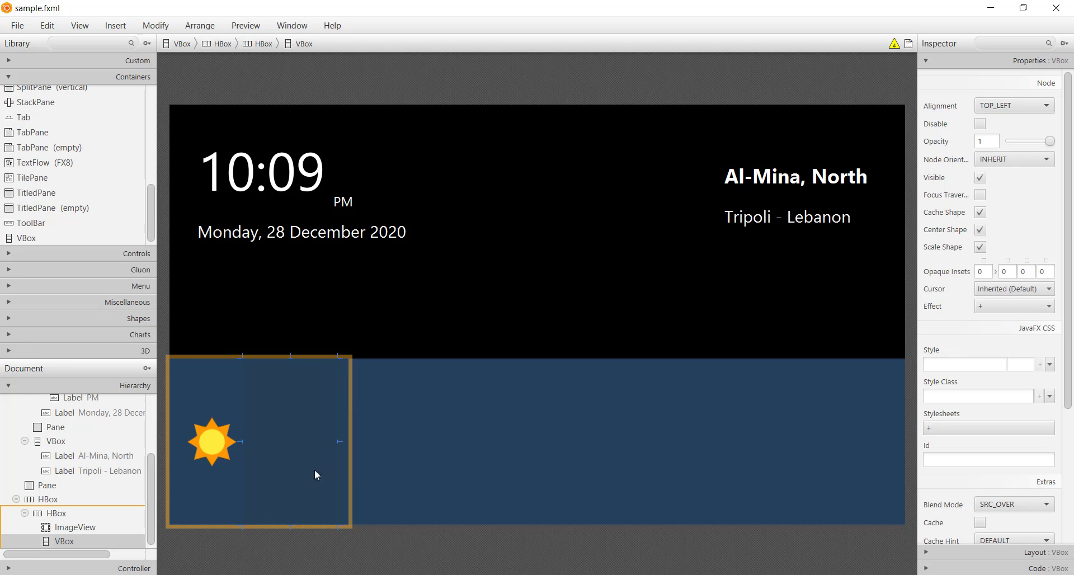
Step: Add a Label to the VBox beside the sun and set its Pref Width to 105 and Pref Height to 40
left_click(92, 256)
left_click_drag(28, 245, 314, 417)
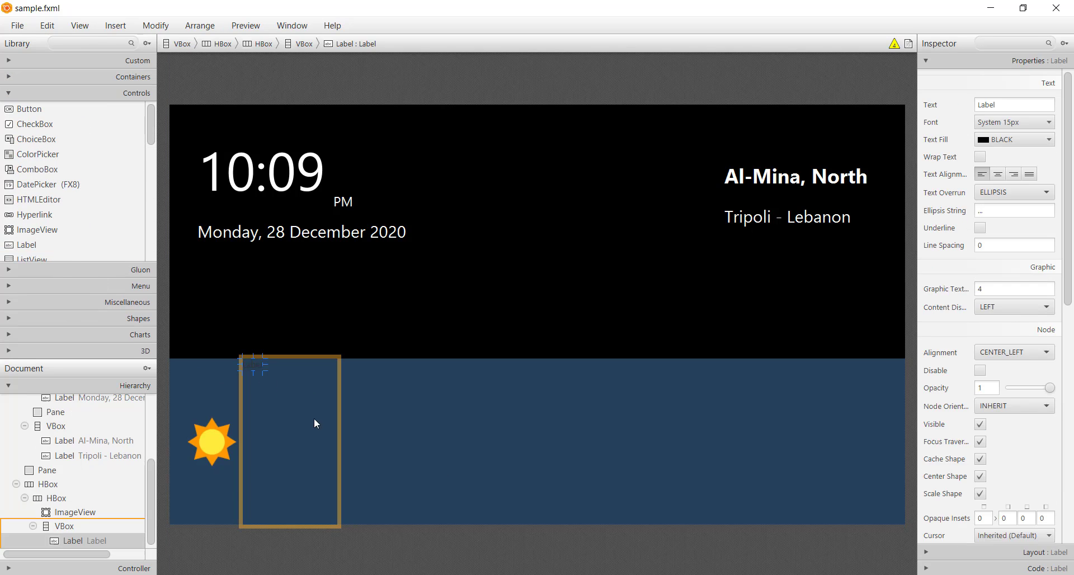
left_click_drag(267, 369, 293, 373)
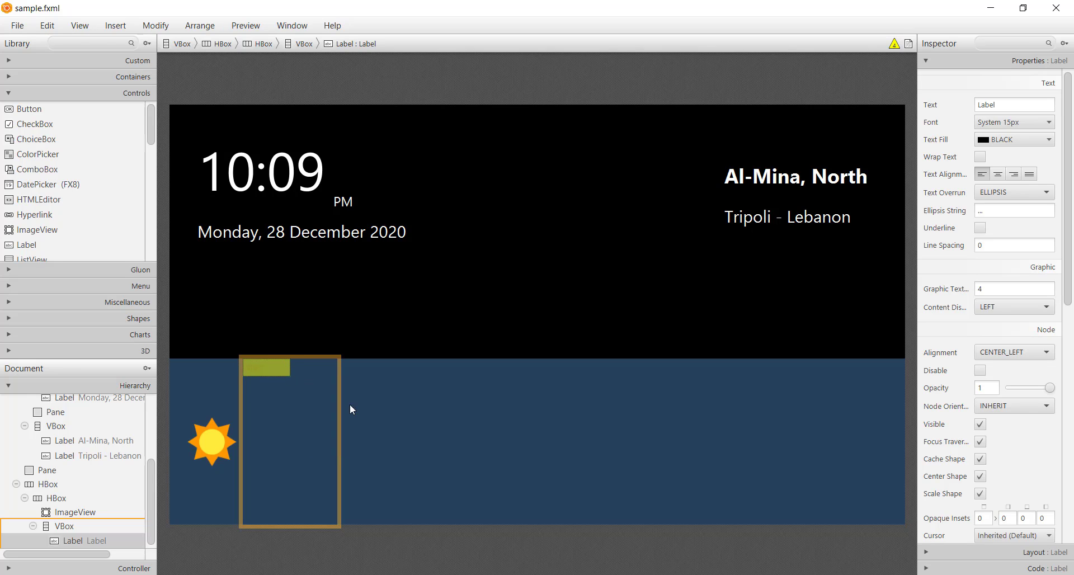
left_click(1029, 553)
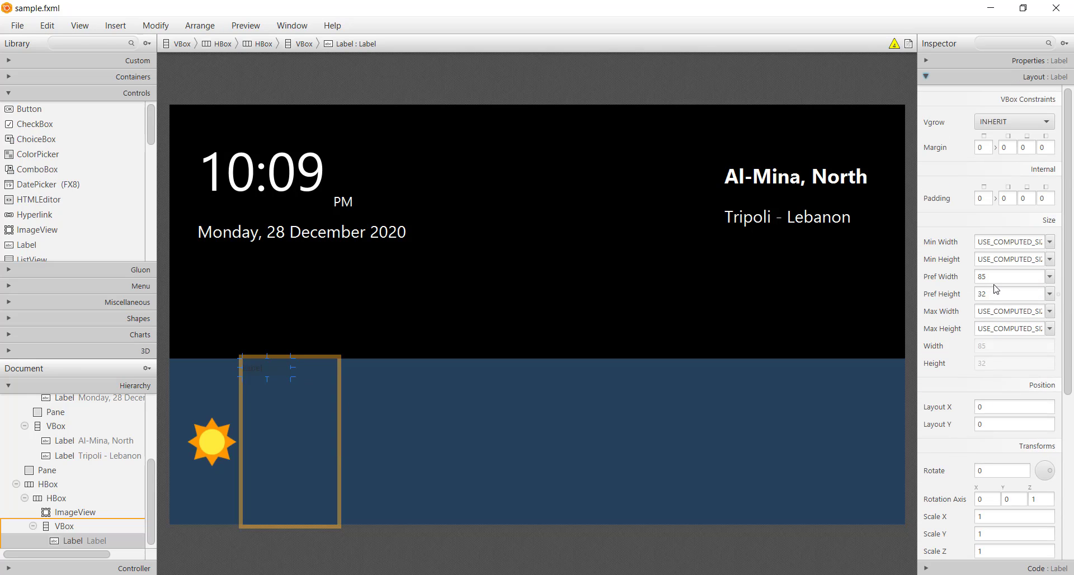
double_click(996, 278)
type("10")
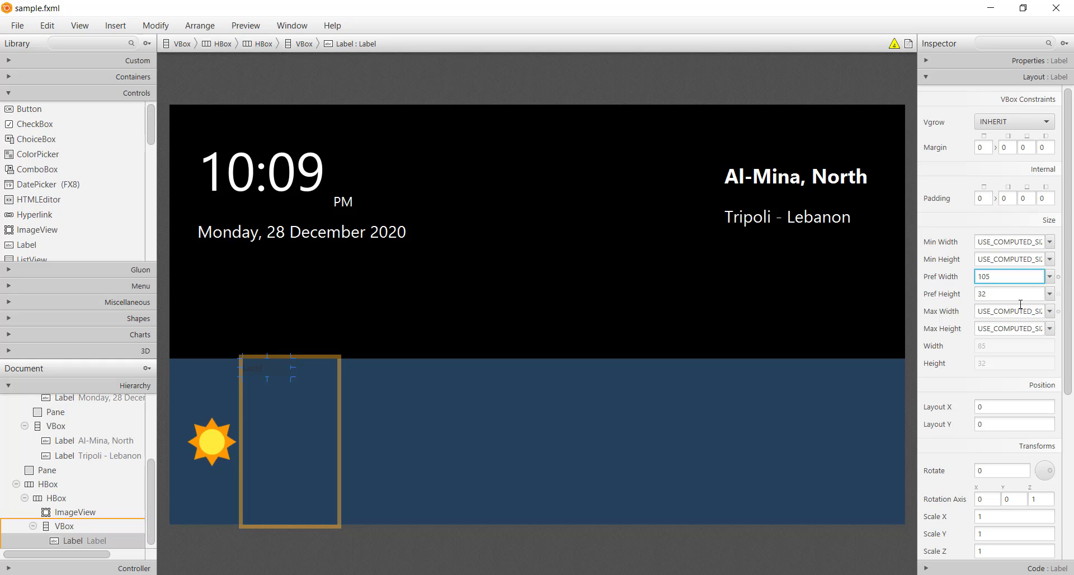
double_click(1015, 299)
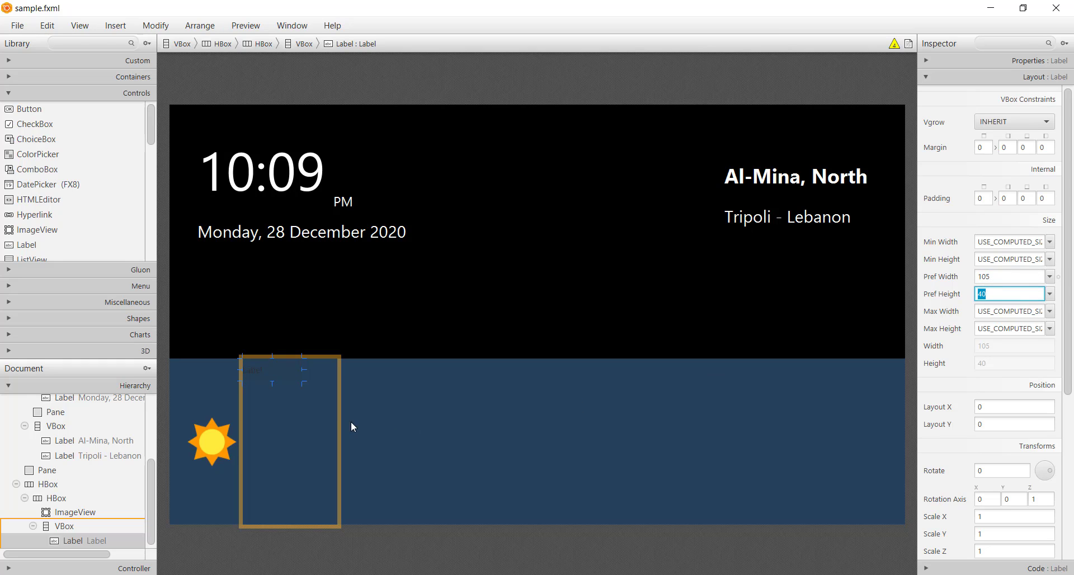
Step: Set the alignment of both the VBox beside the sun and its Label to CENTER
left_click(310, 421)
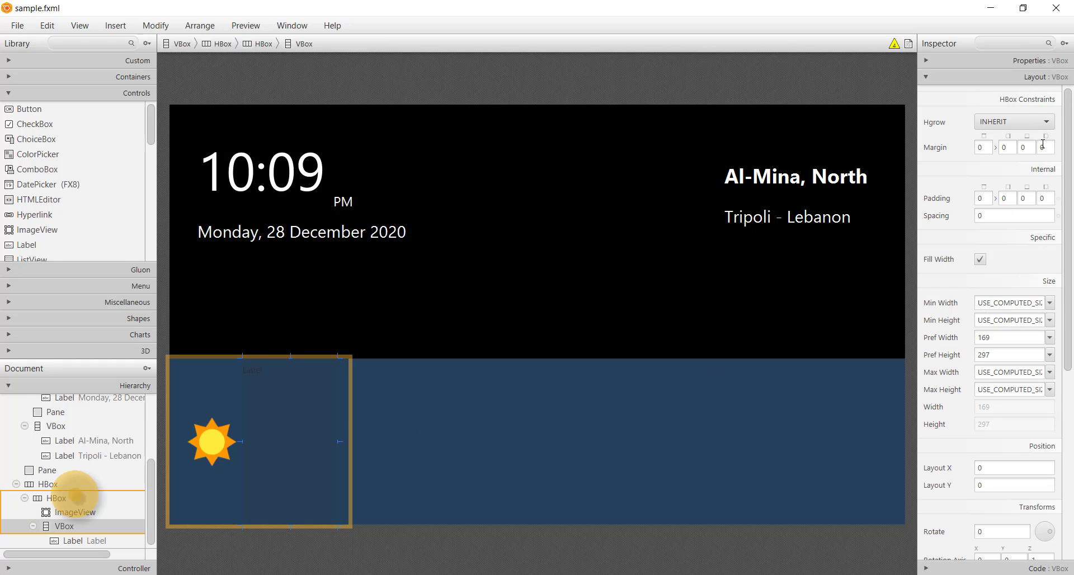
left_click(1029, 60)
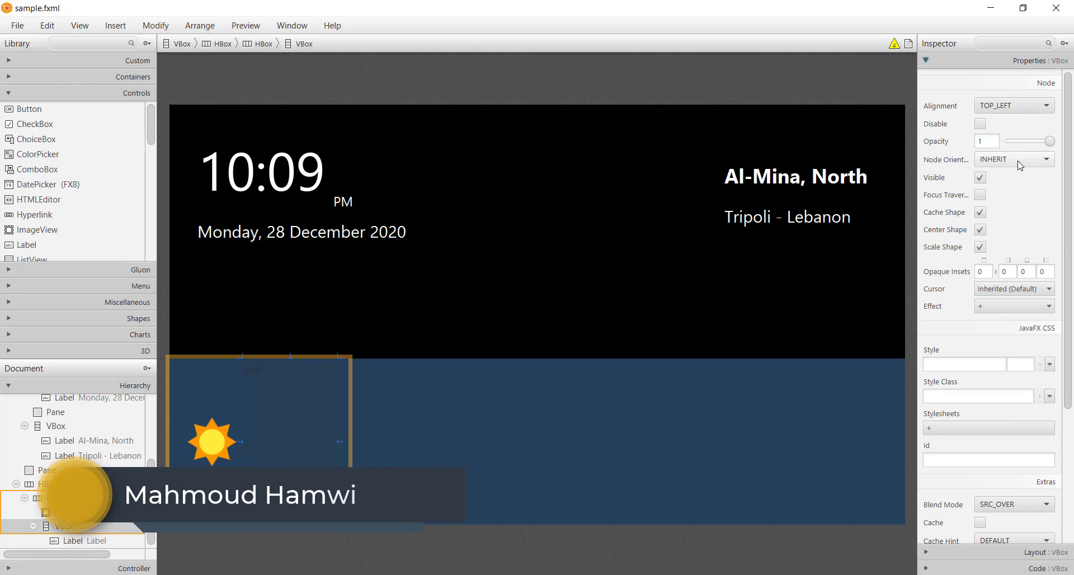
left_click(1014, 105)
left_click(1003, 187)
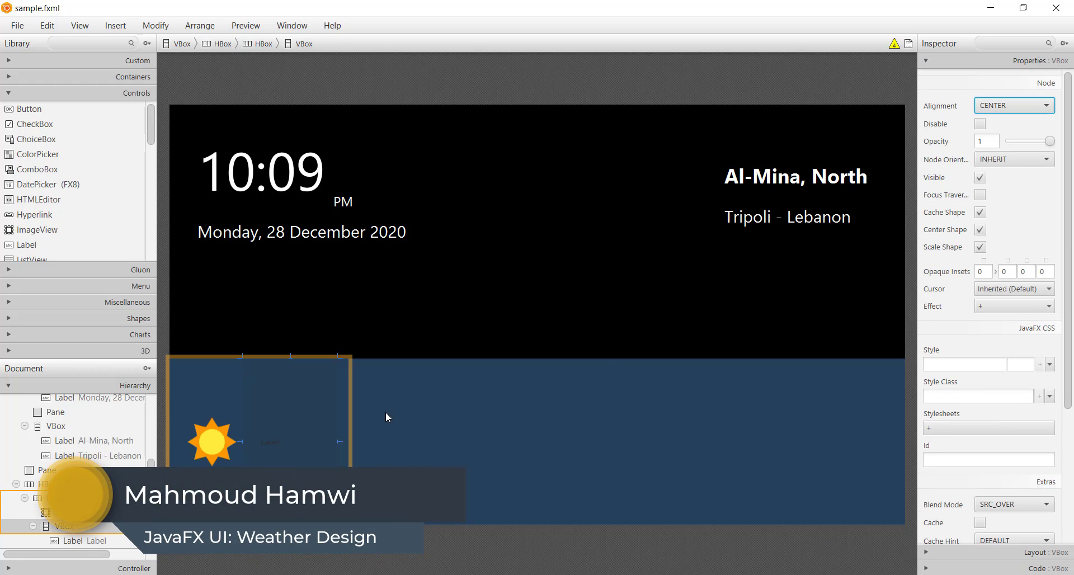
left_click(293, 441)
left_click(1013, 352)
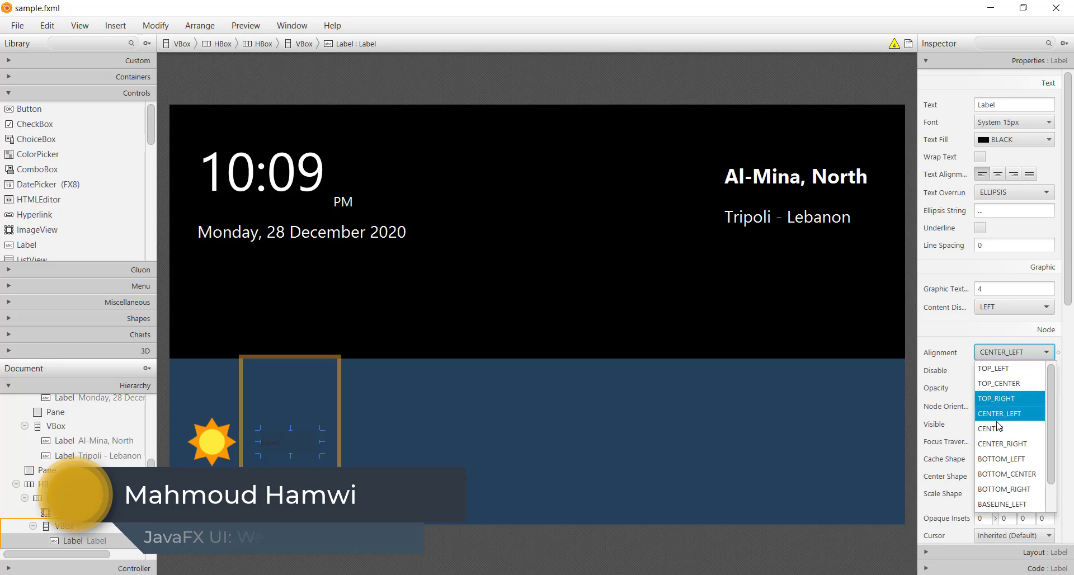
left_click(998, 426)
Step: Change the Label's text to TODAY and make its text fill white
double_click(992, 105)
type("TO")
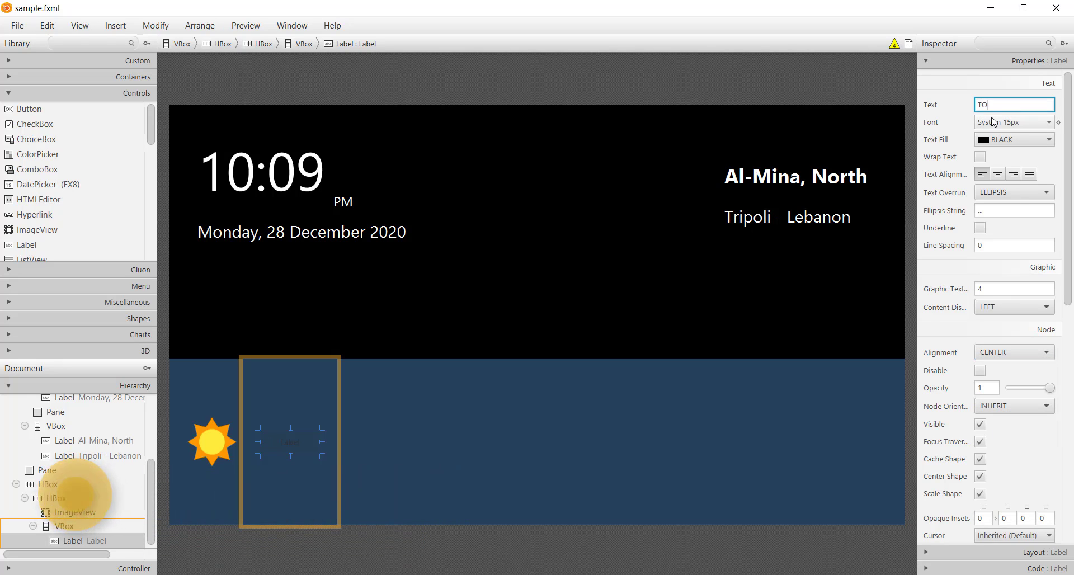
type("DAY")
key("Return")
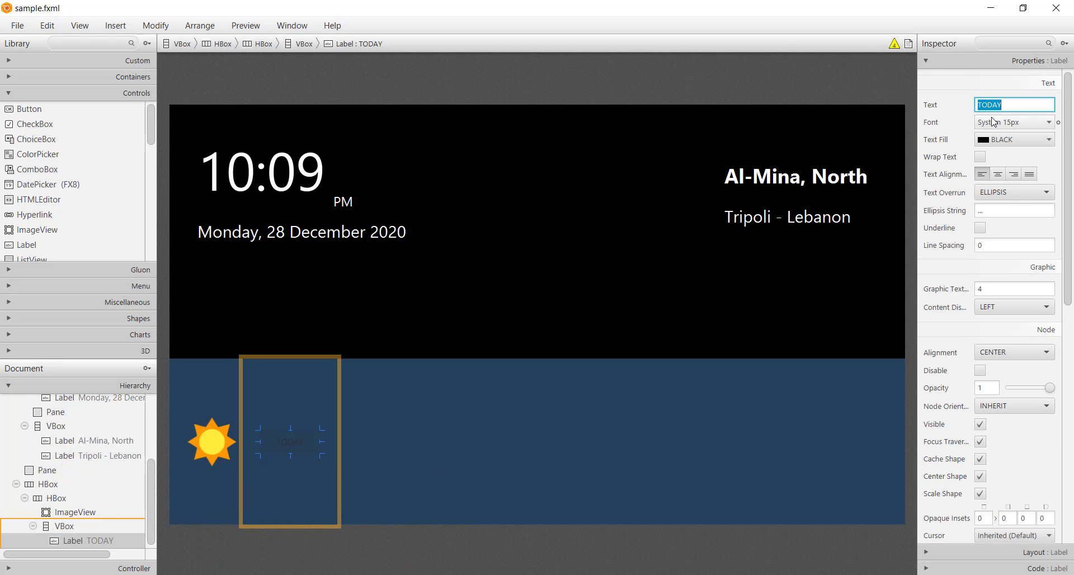
left_click(1022, 144)
left_click(937, 190)
left_click(453, 456)
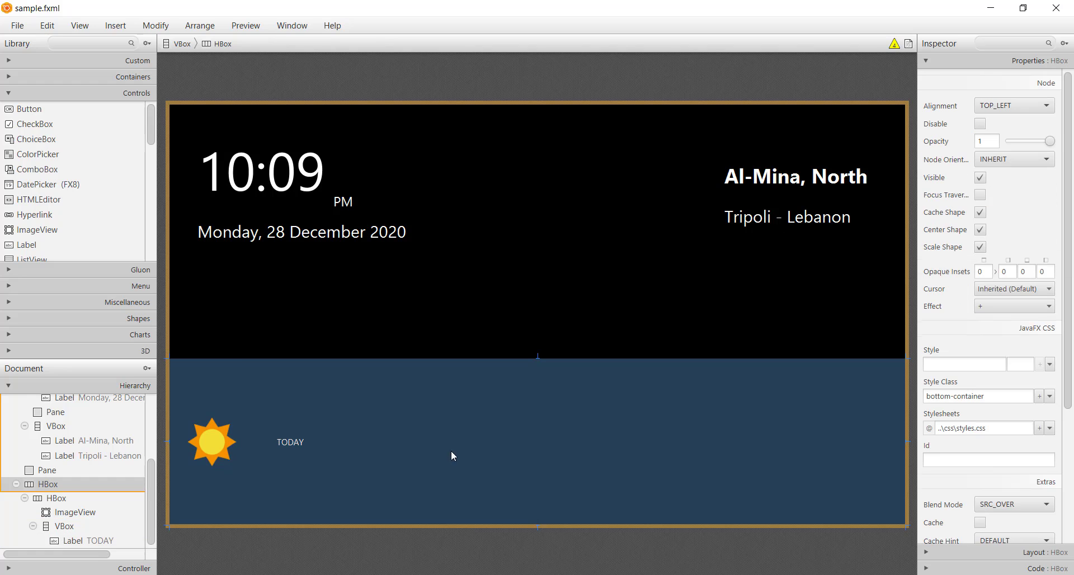
left_click(299, 451)
Step: Switch to IntelliJ IDEA and start a .days_background rule in styles.css with an -fx-background-color property
key("alt+Tab")
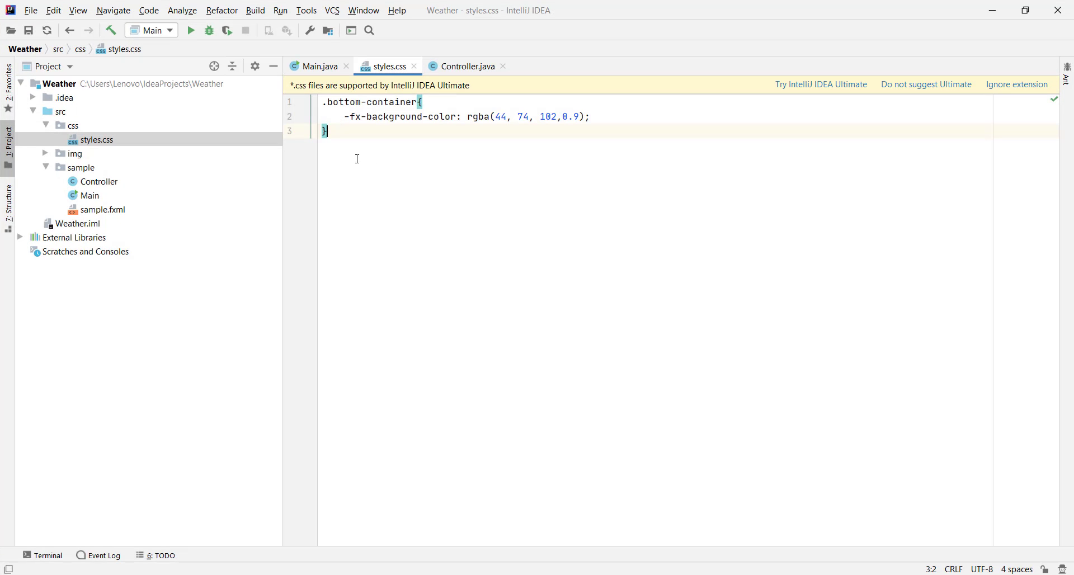
key("Return")
type(".days_background{")
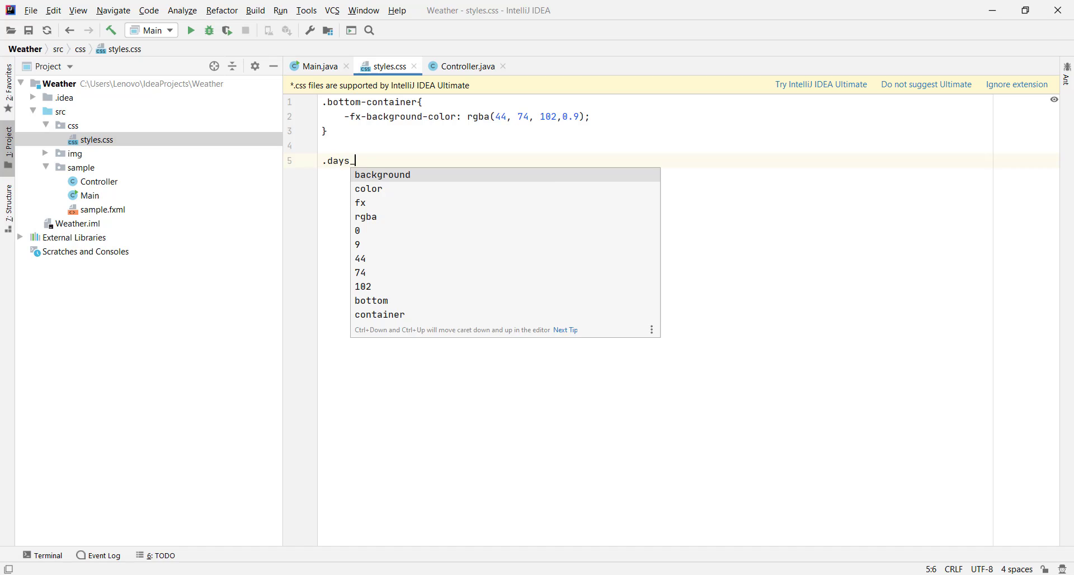
key("Return")
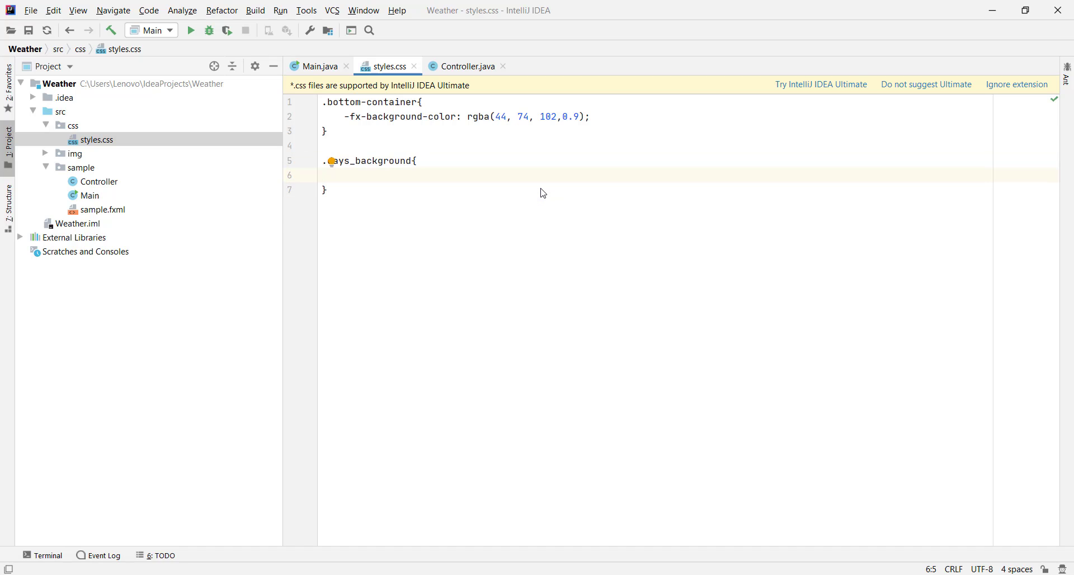
type("-fx-background-color: #")
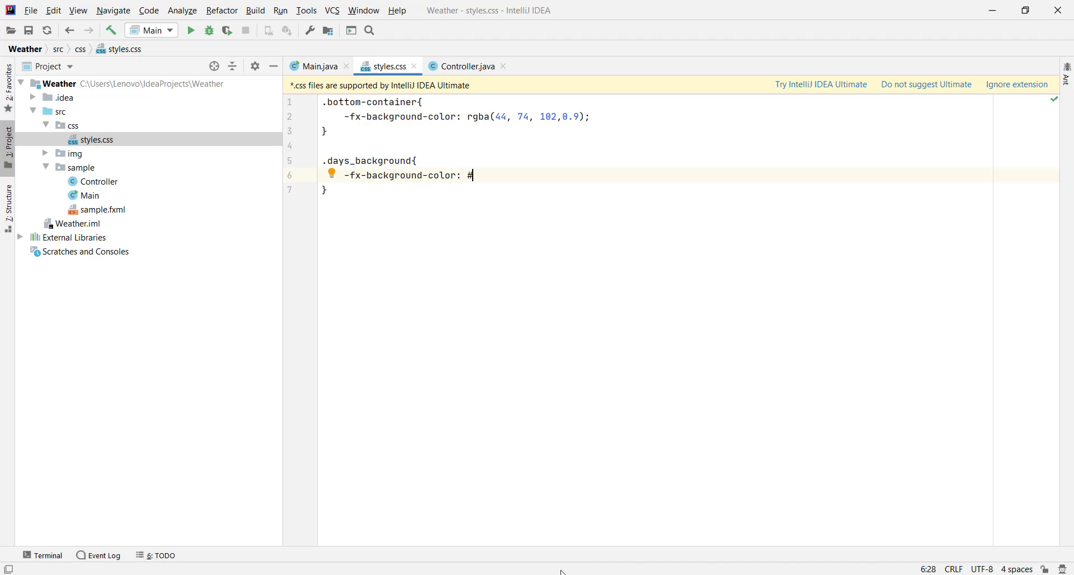
Step: Copy the lighter blue as HTML code 43709A from Just Color Picker and use #43709A as the .days_background colour
left_click(561, 572)
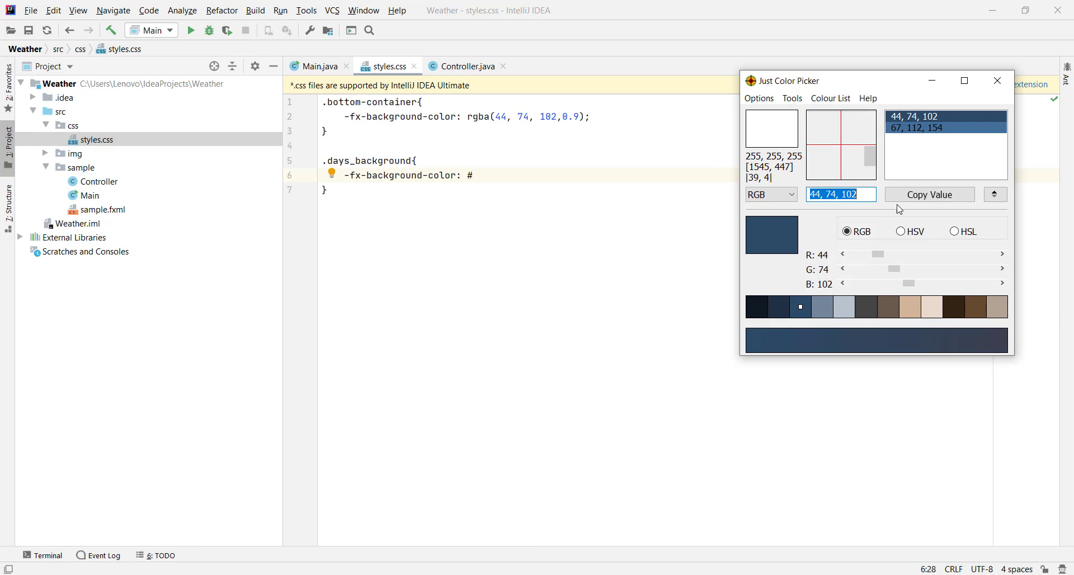
left_click(914, 128)
left_click(837, 195)
left_click(774, 199)
left_click(779, 209)
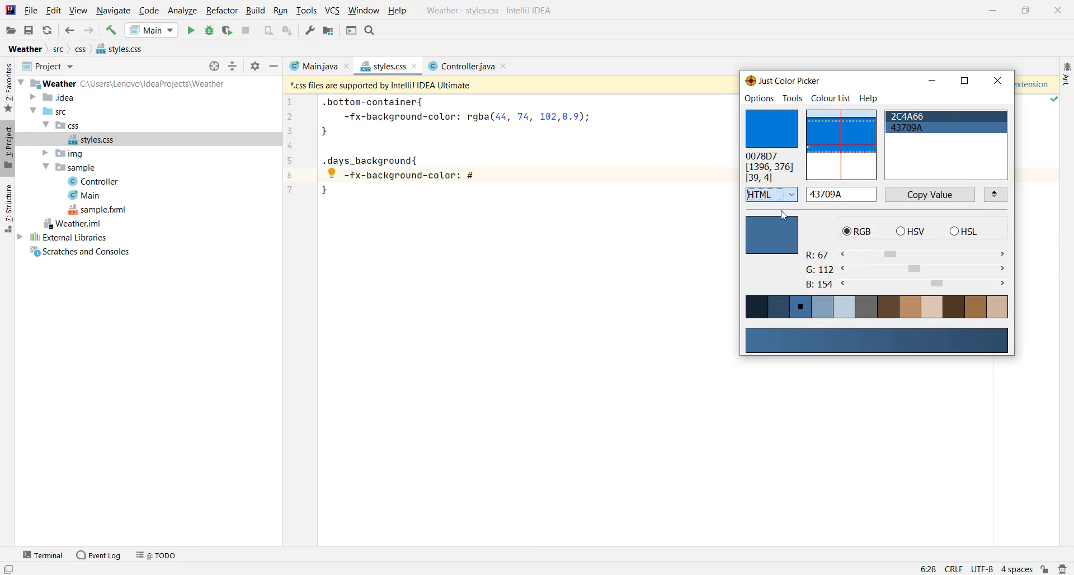
left_click(839, 195)
key("ctrl+c")
left_click(523, 177)
key("ctrl+v")
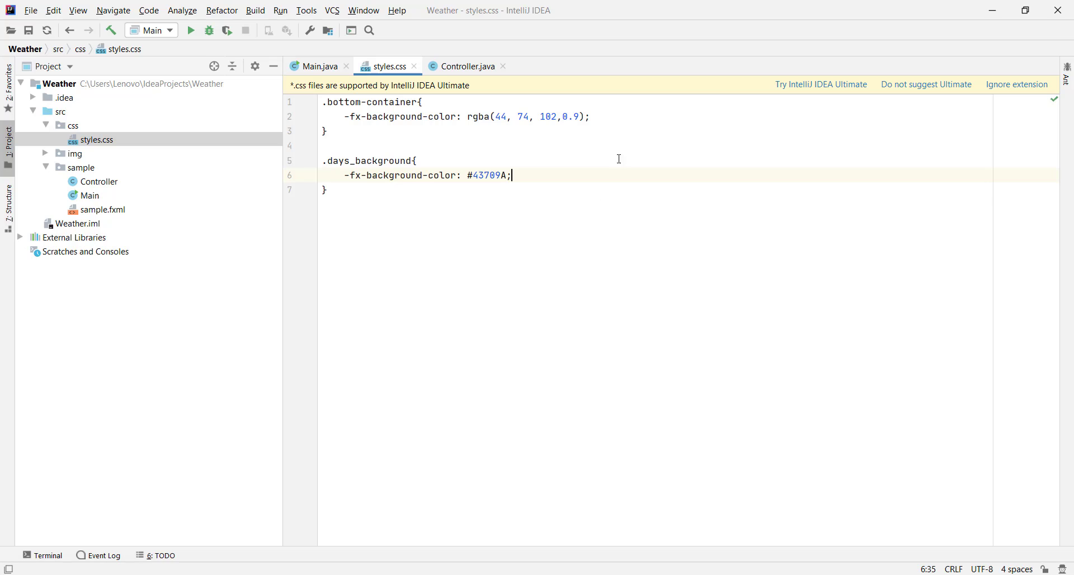
Step: Add an -fx-background-radius of 50 to the .days_background rule
key("Return")
type("-fx-background")
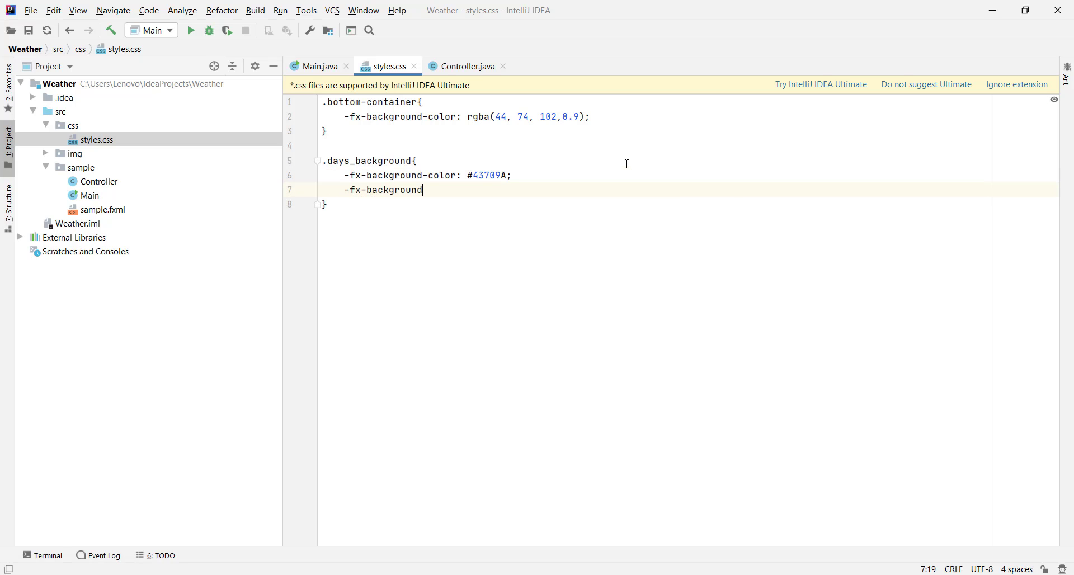
type("-radius: 50;")
Step: Return to Scene Builder and attach styles.css from the src/css folder to the TODAY Label as its stylesheet
key("alt+Tab")
left_click(293, 444)
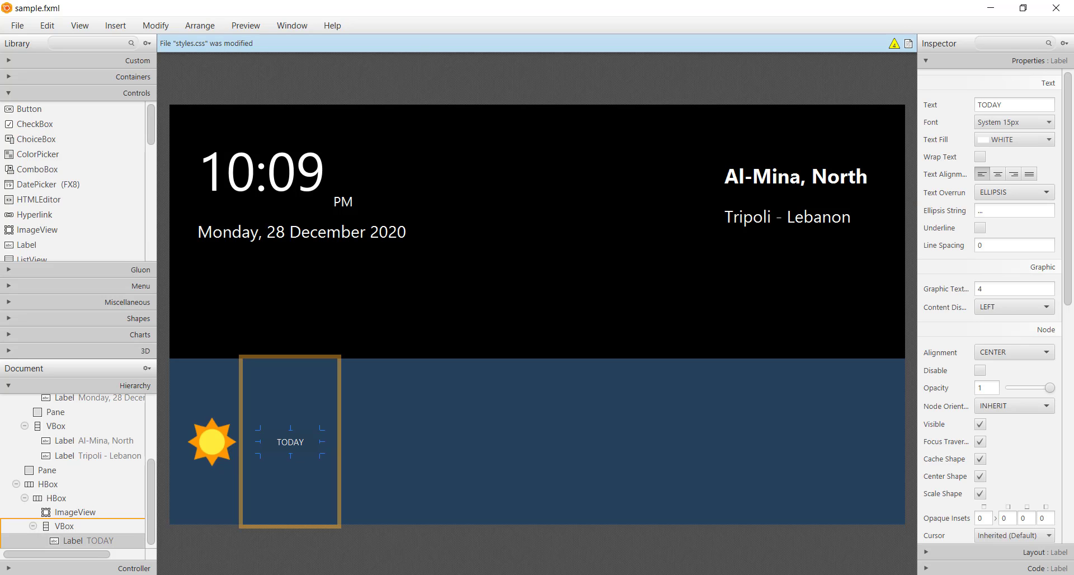
left_click(965, 552)
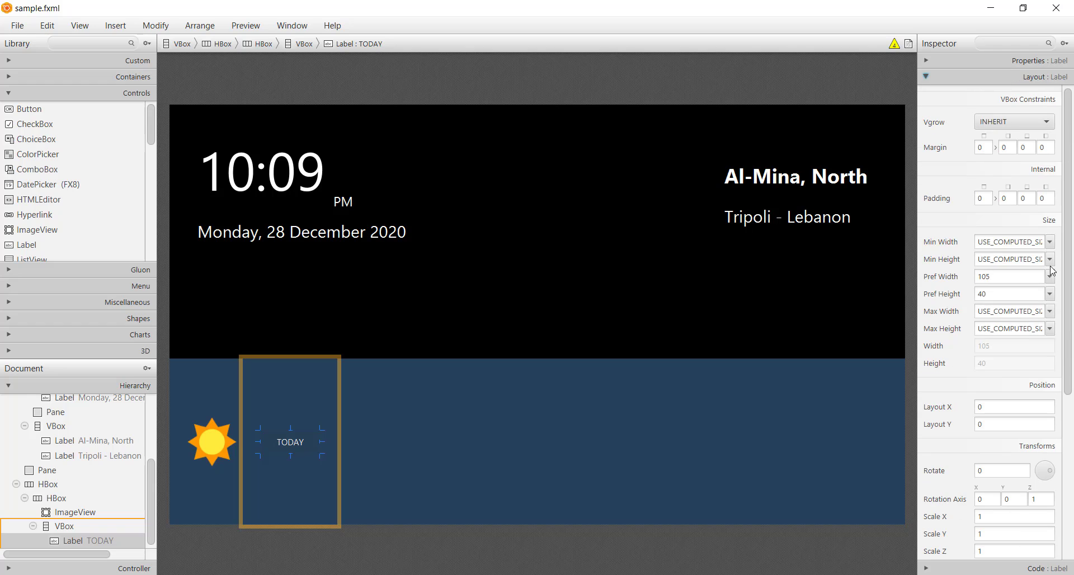
left_click(1027, 62)
scroll(977, 482, "down", 8)
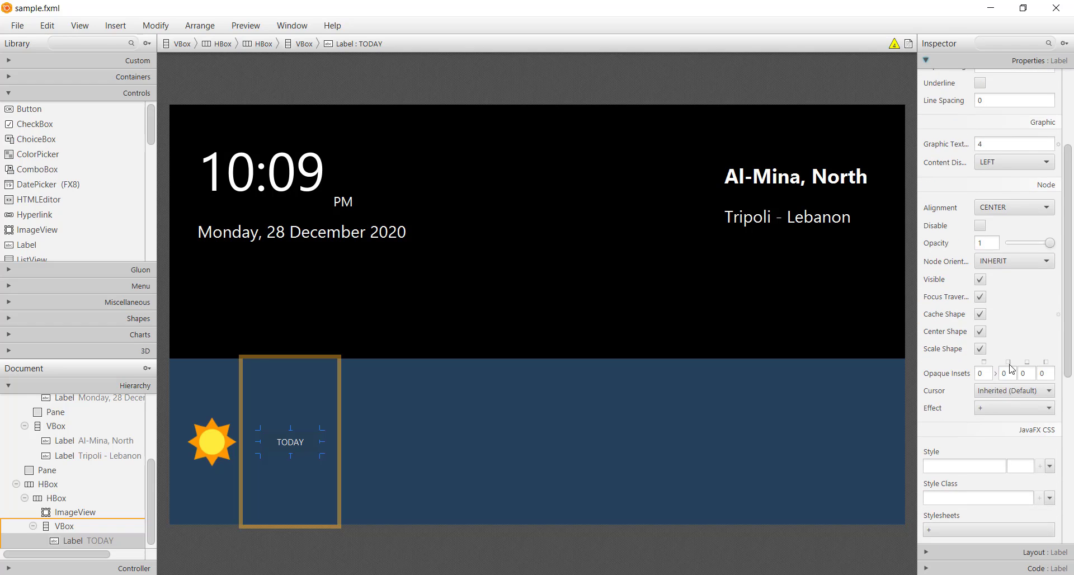
left_click(977, 480)
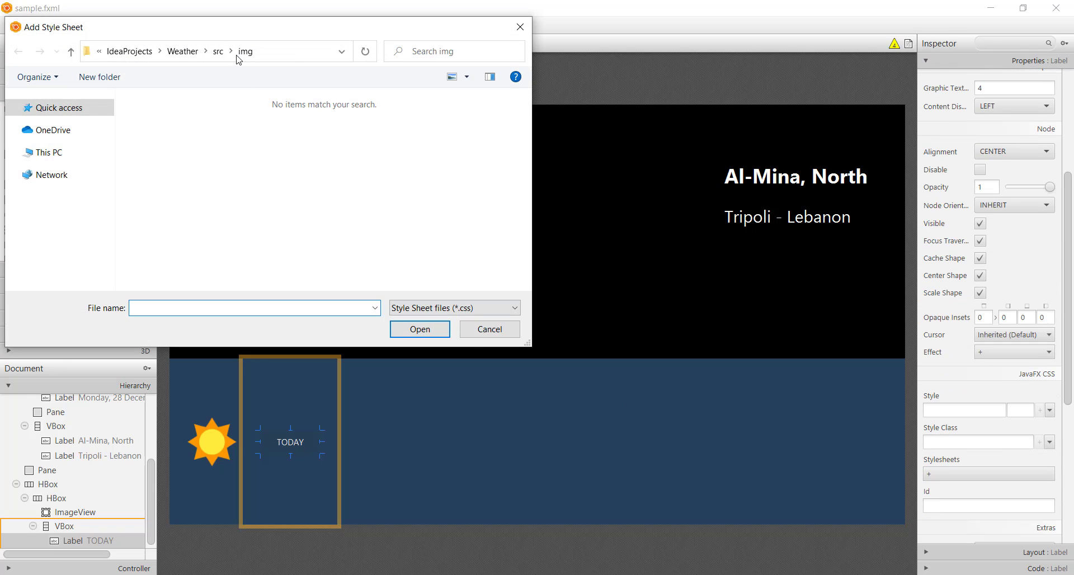
left_click(218, 51)
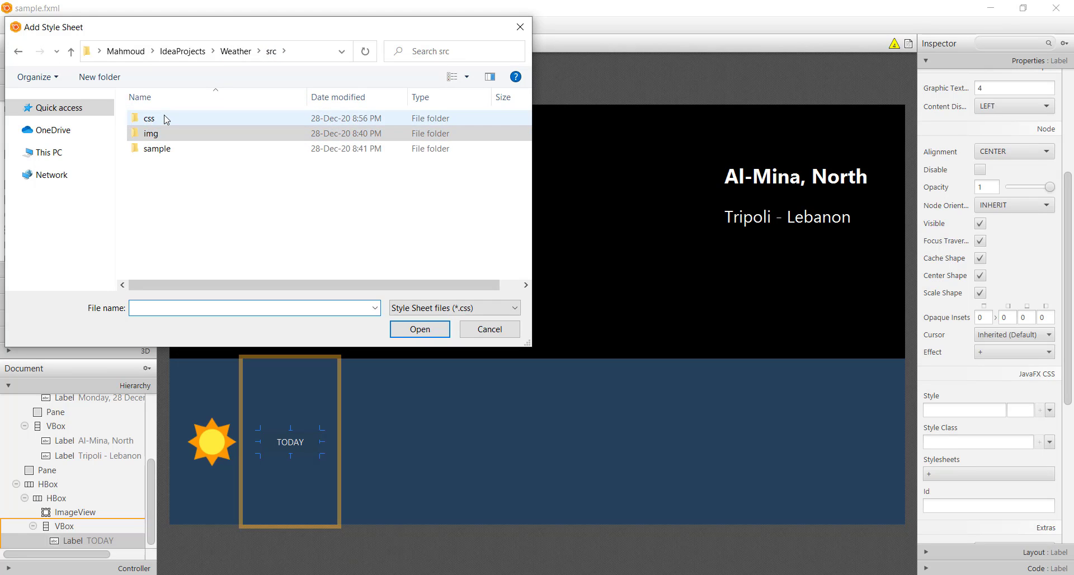
double_click(166, 118)
double_click(166, 118)
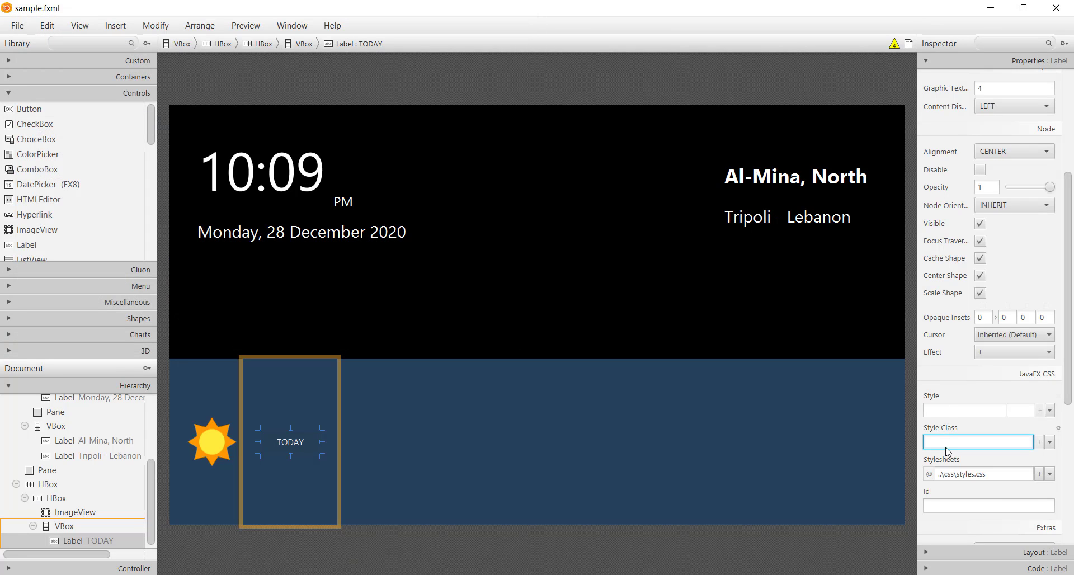
Step: Assign the days_background style class to the TODAY Label and save sample.fxml
left_click(945, 448)
left_click(956, 473)
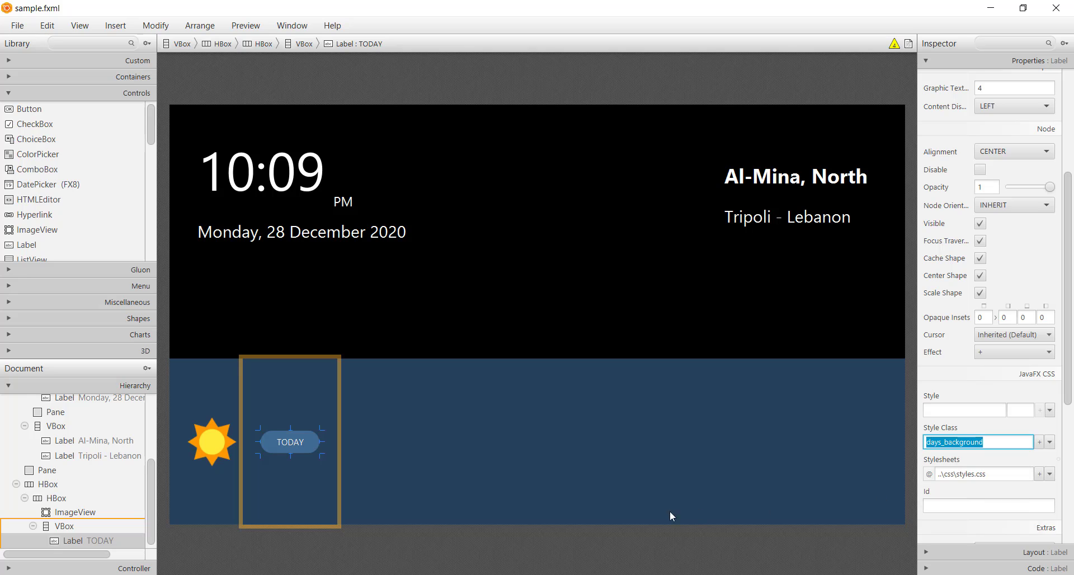
left_click(285, 556)
key("ctrl+s")
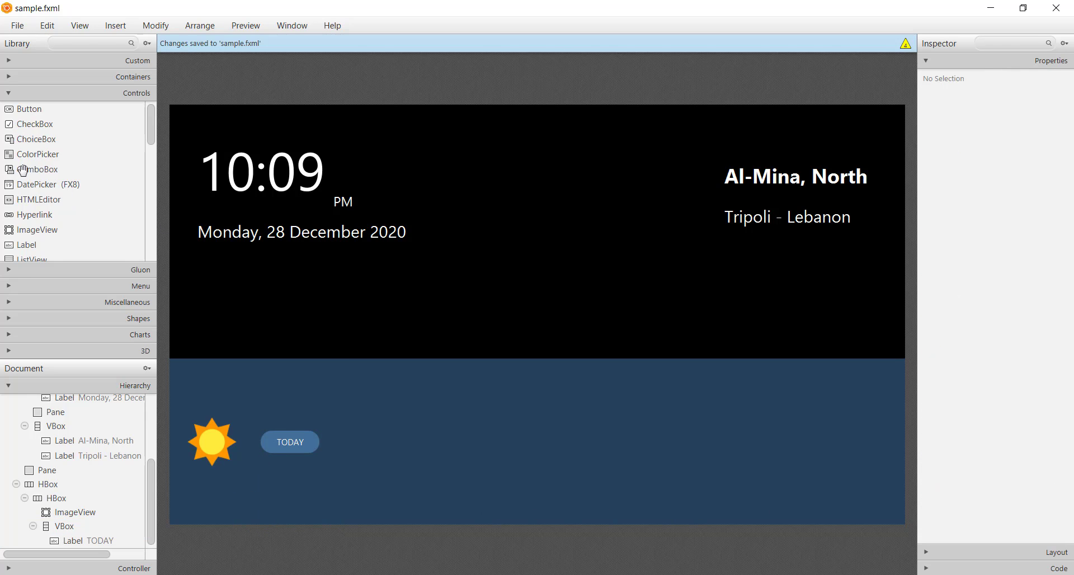
Step: Copy the 10:09 Label into the VBox beneath TODAY and change the copy's text to 12°
left_click(260, 213)
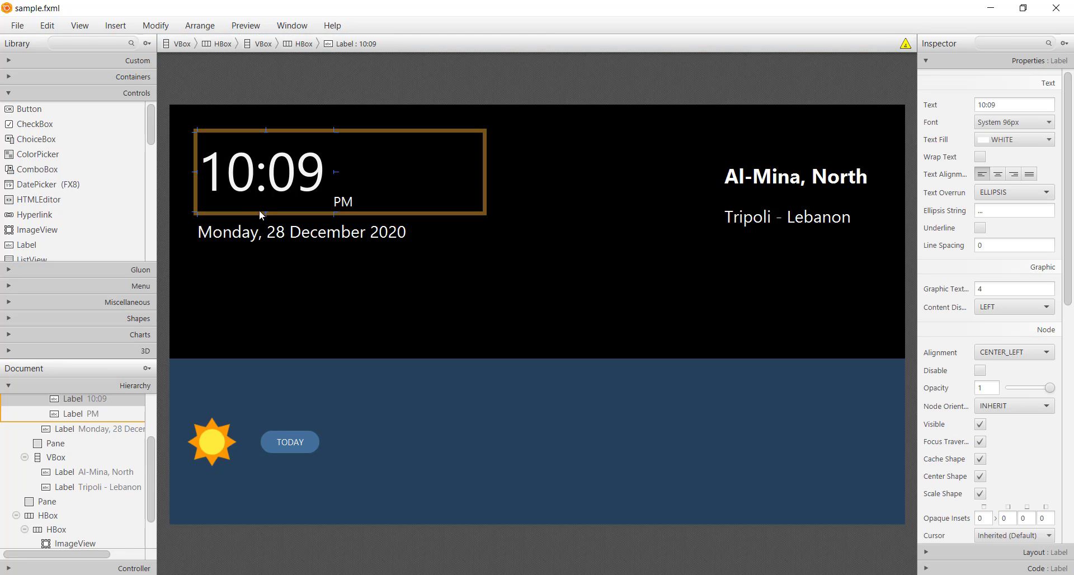
left_click_drag(304, 448, 302, 482)
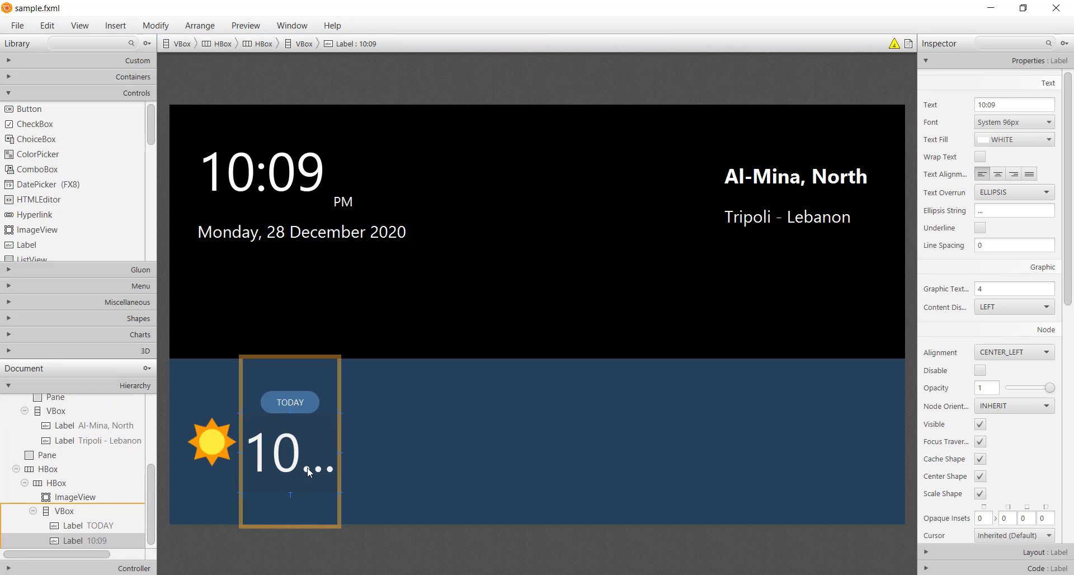
double_click(307, 467)
type("12")
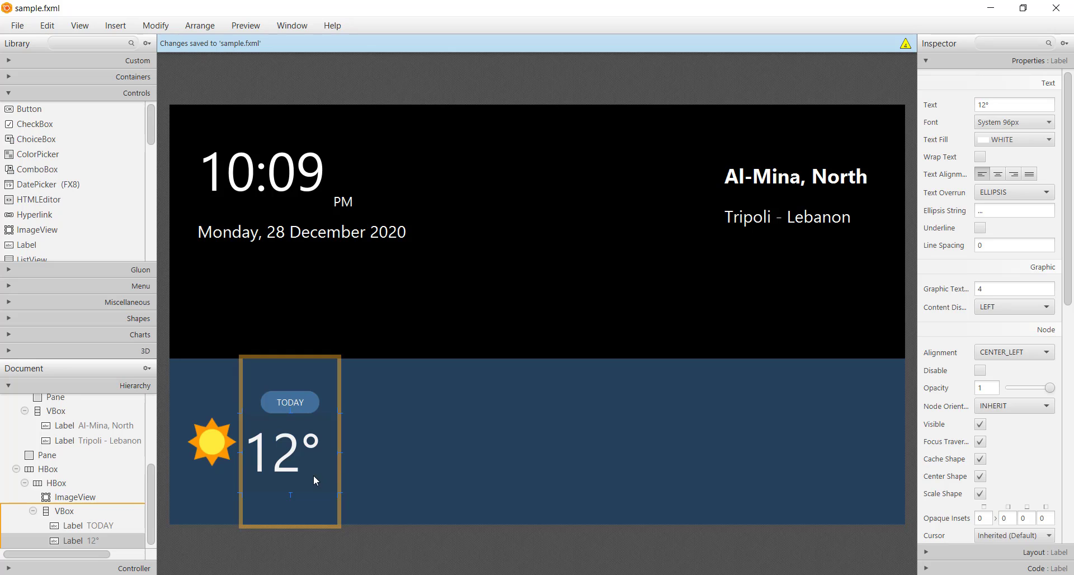
Step: Set the 12° Label's alignment to CENTER
left_click(1013, 352)
left_click(1001, 436)
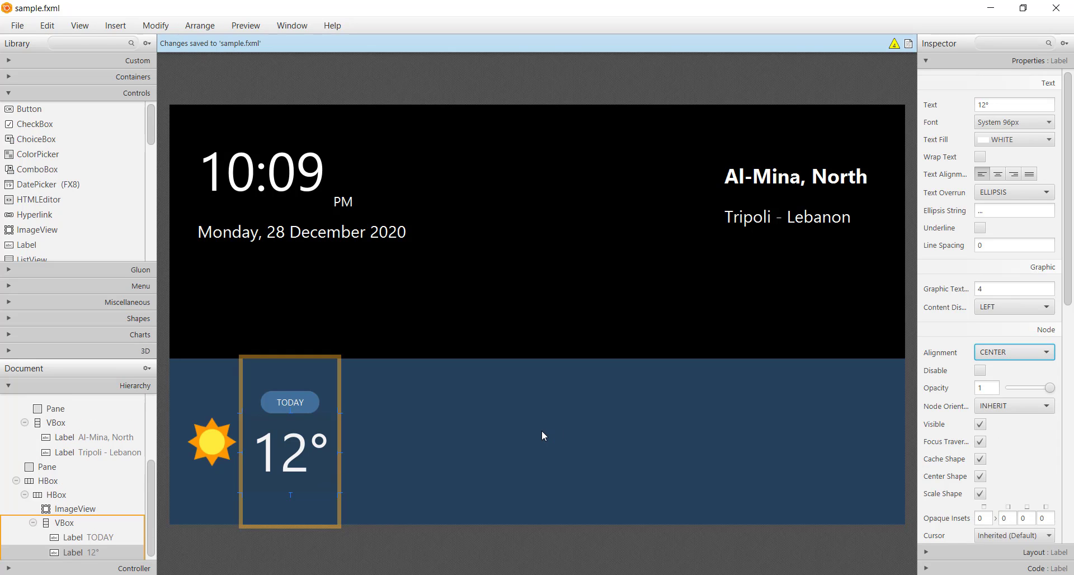
left_click(541, 432)
Step: Set the spacing of the VBox holding TODAY and 12° to 20 and save the layout
left_click(305, 488)
key("alt")
left_click(303, 499)
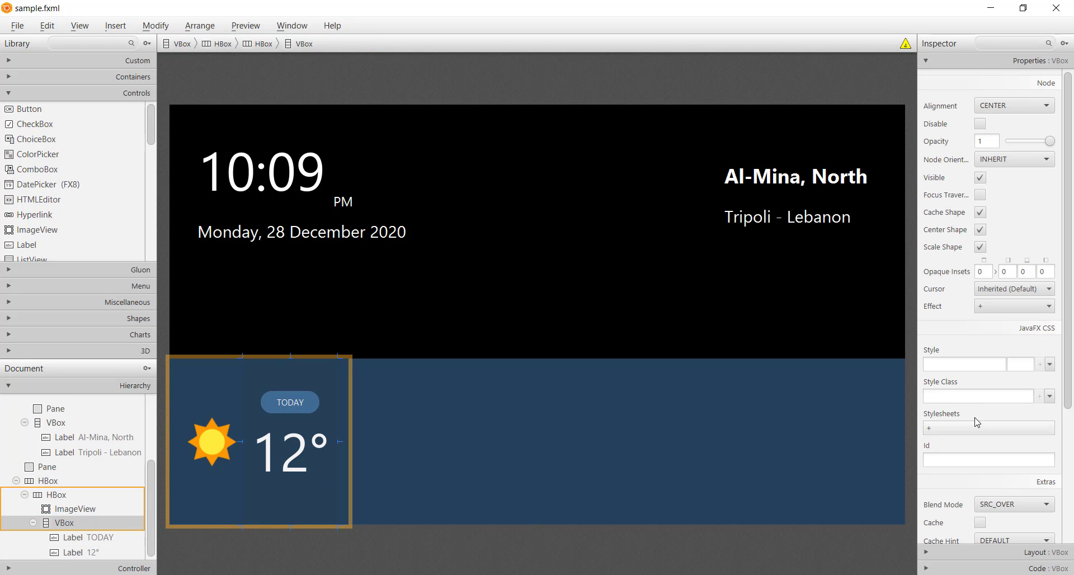
left_click(976, 552)
left_click(1013, 216)
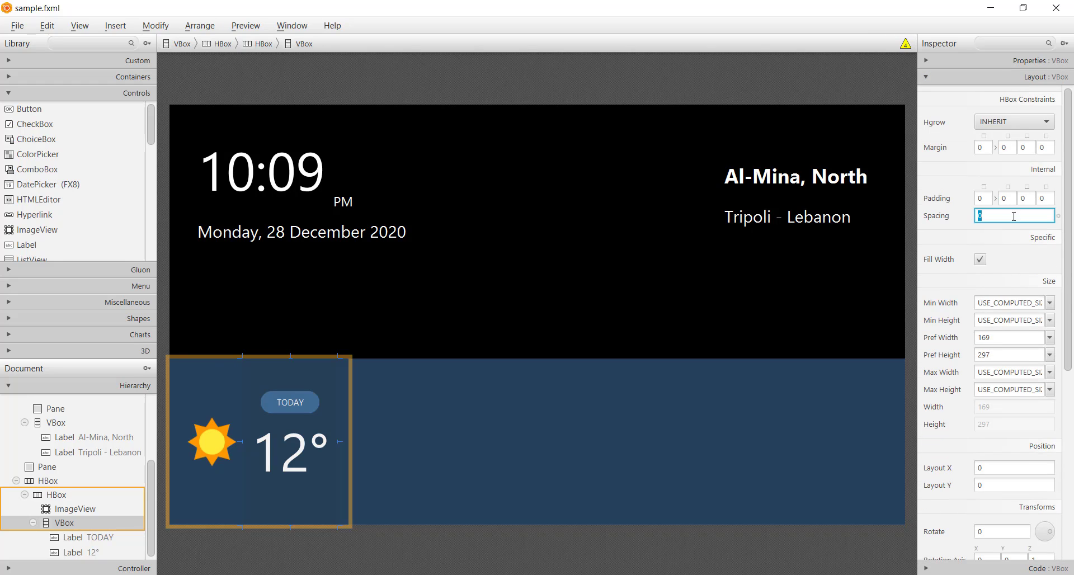
key("Return")
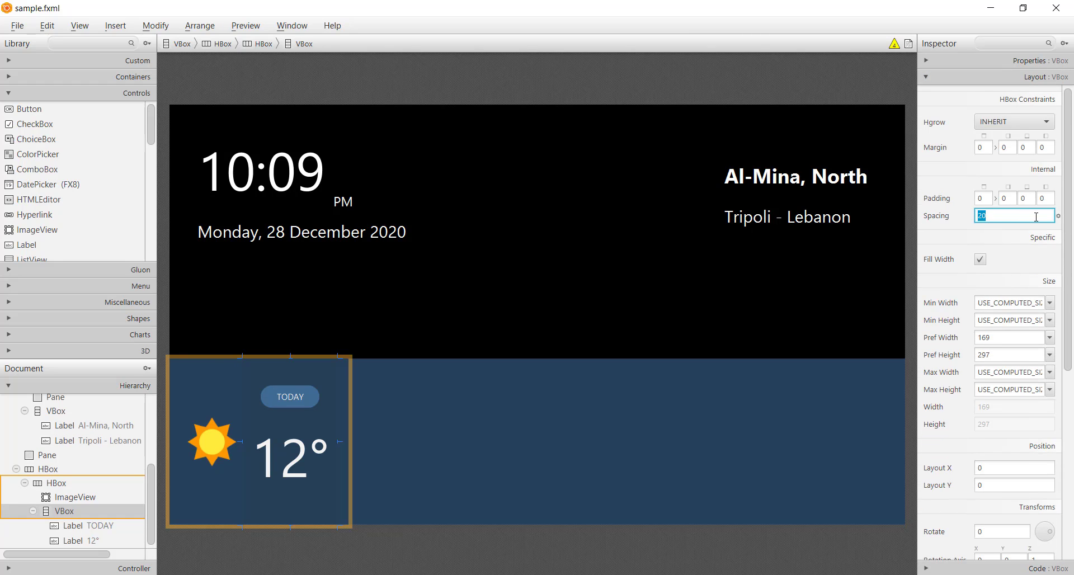
left_click(414, 325)
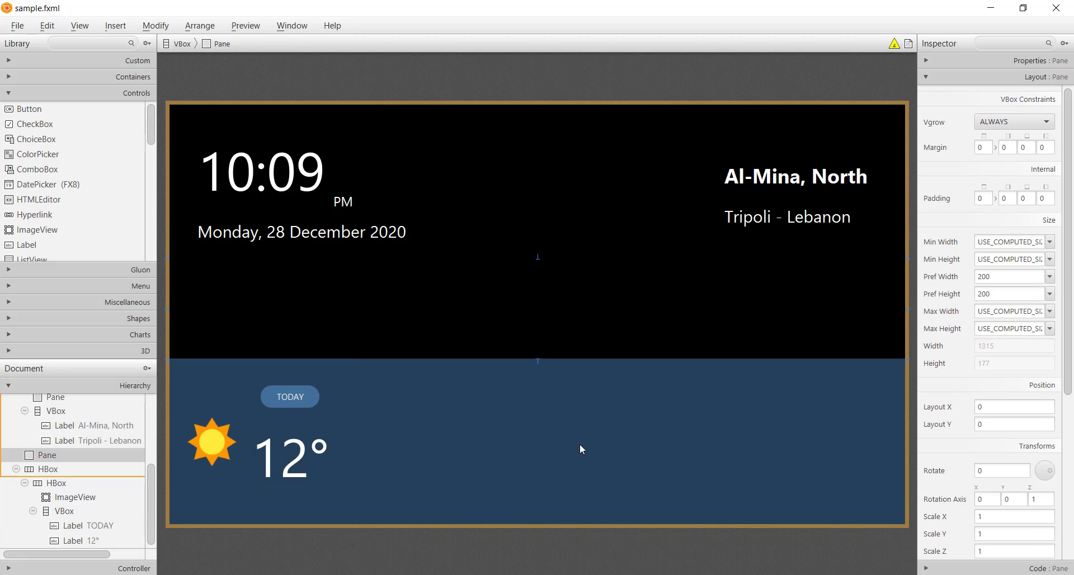
key("ctrl+s")
Step: Set the font size of the 12° Label beside the sun to 72
left_click(336, 455)
left_click(1048, 122)
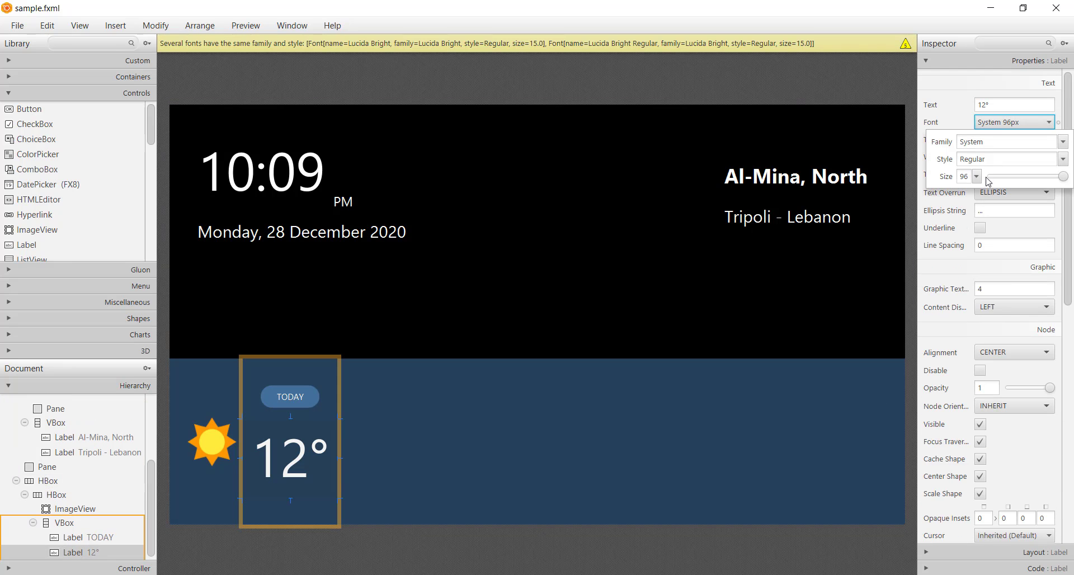
left_click(976, 177)
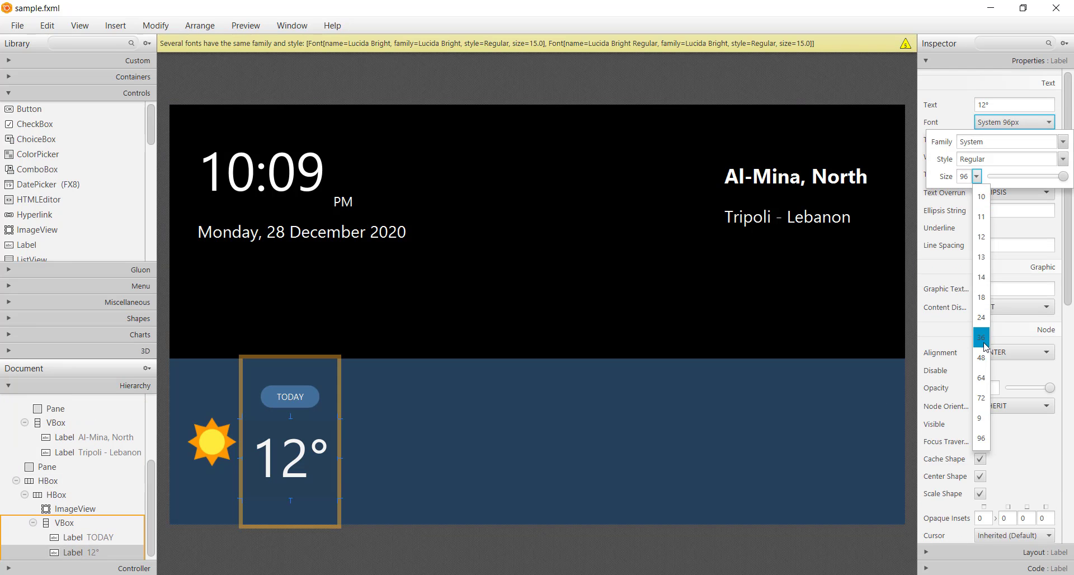
left_click(981, 399)
left_click(388, 477)
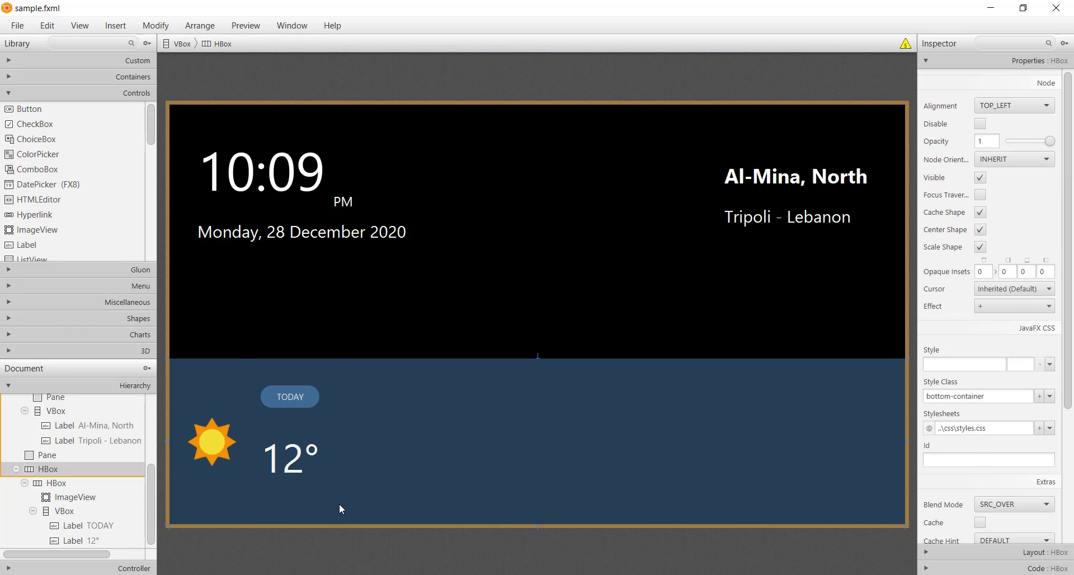
Step: Duplicate the VBox with TODAY and 12° and place the copy directly in the bottom container HBox beside the original group
left_click(309, 511)
left_click(311, 512)
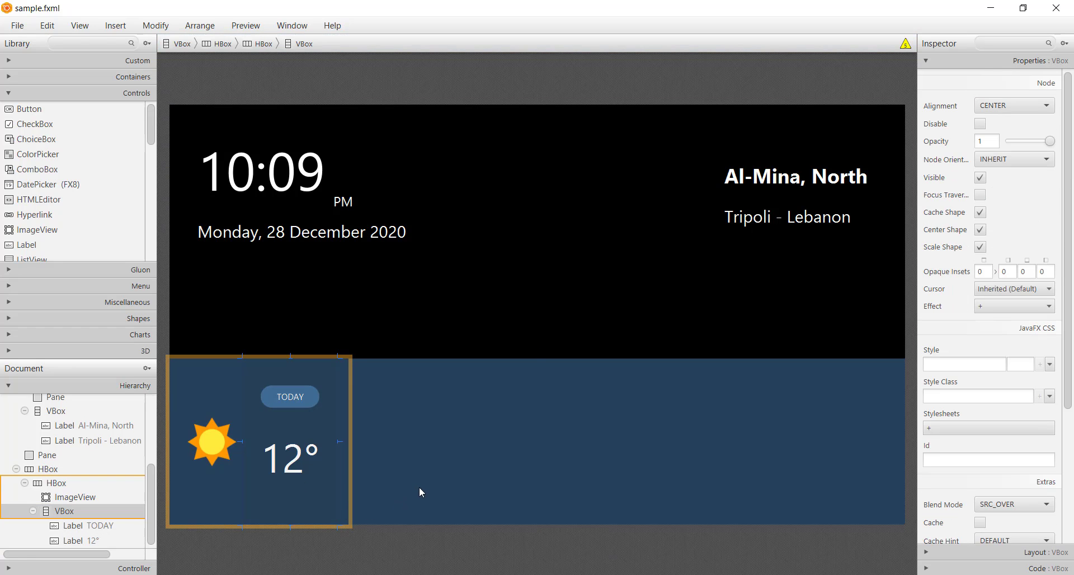
key("ctrl+d")
left_click_drag(432, 505, 555, 433)
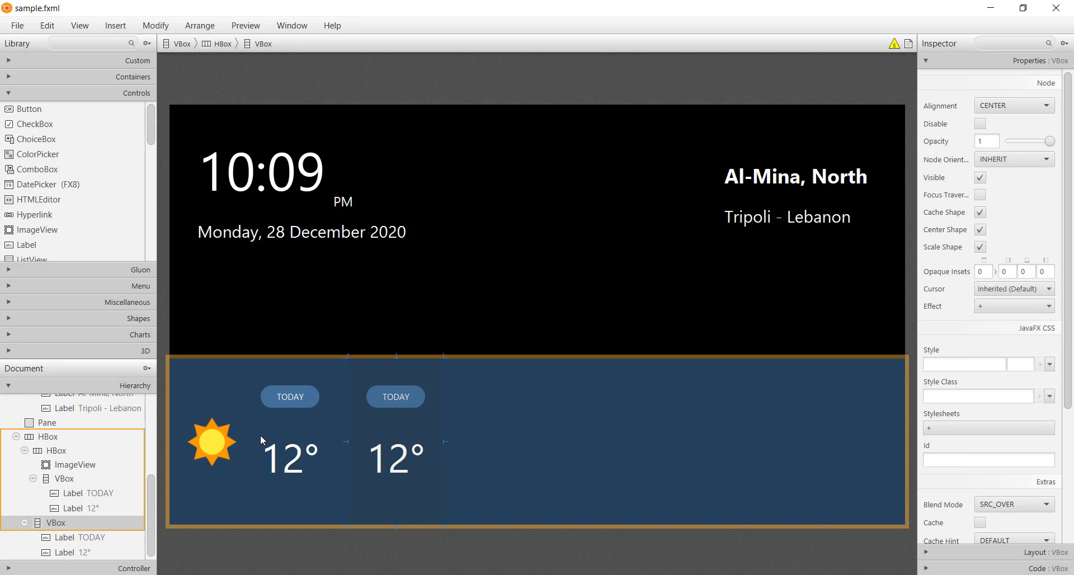
Step: Copy the sun image into the duplicated VBox and place it between the TODAY and 12° Labels
left_click(212, 442)
left_click(409, 399)
key("ctrl+v")
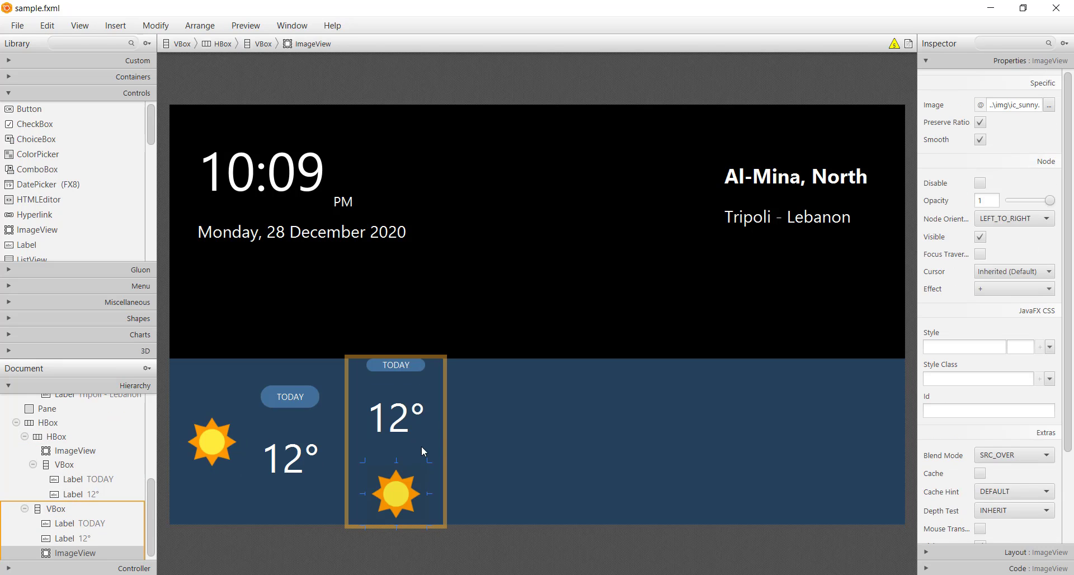
left_click_drag(418, 492, 424, 457)
left_click(424, 459)
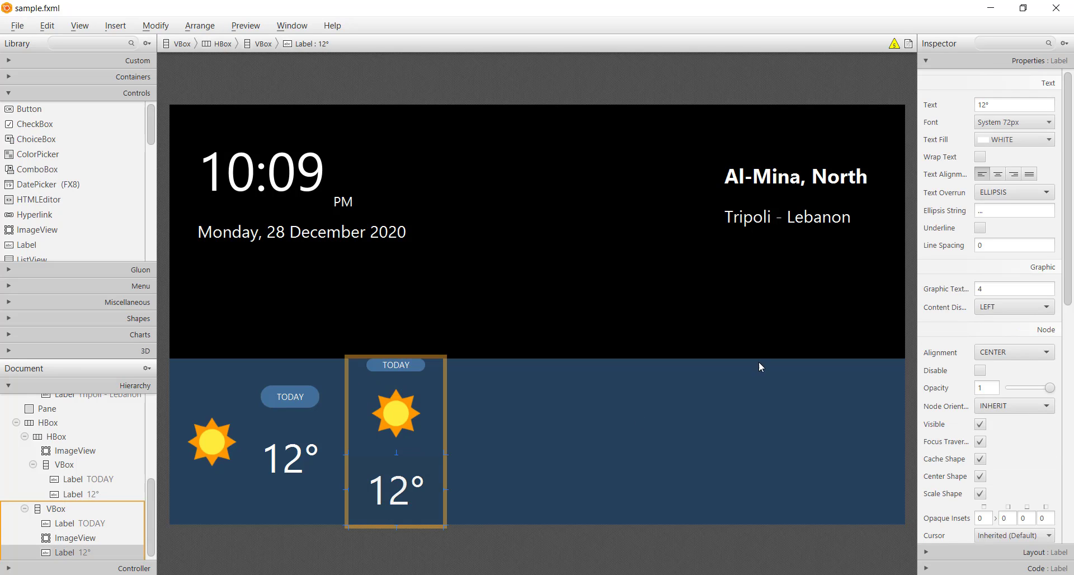
Step: Set the font size of the 12° Label in the duplicated VBox to 48
left_click(1029, 122)
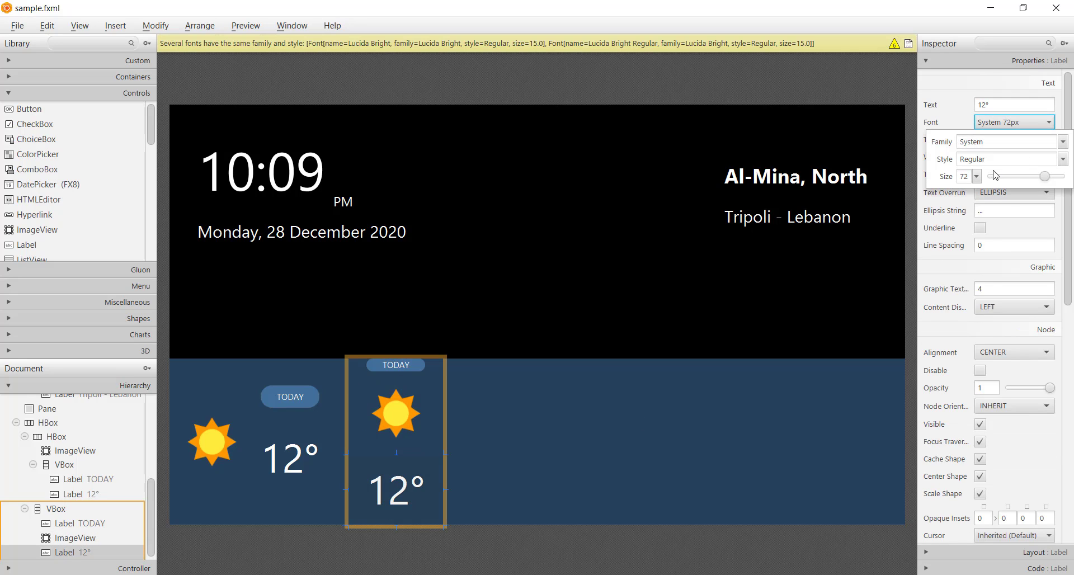
left_click(975, 177)
left_click(979, 353)
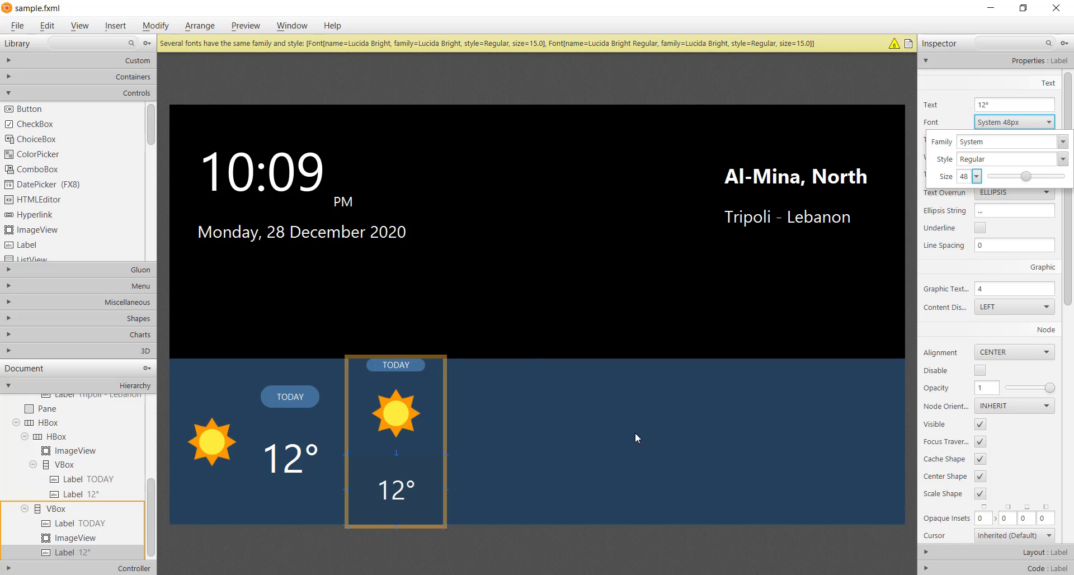
left_click(635, 438)
Step: Shorten the 12° Label in the duplicated VBox to a preferred height of about 52
left_click(388, 437)
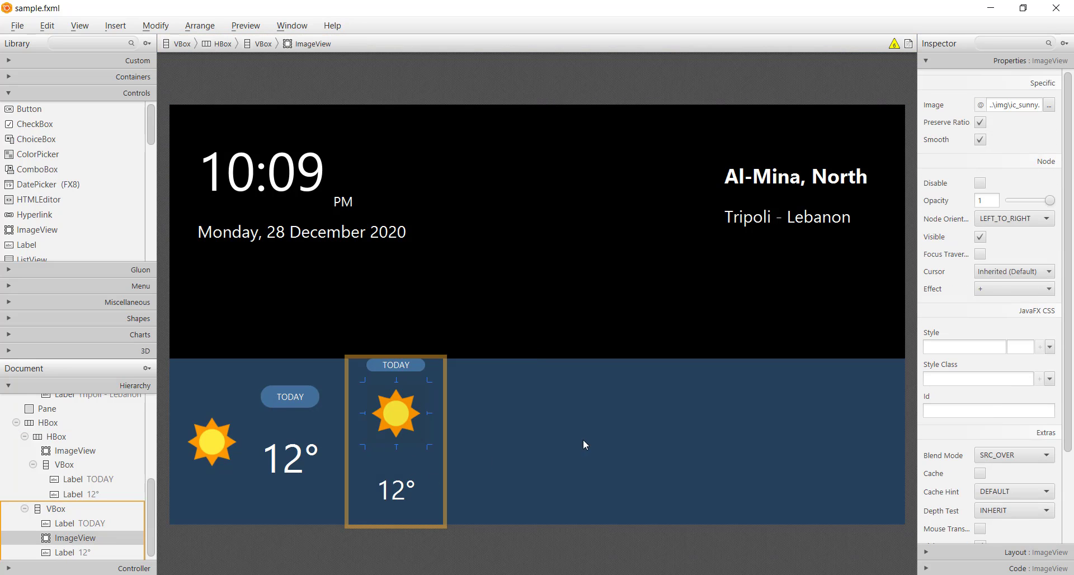
left_click(405, 515)
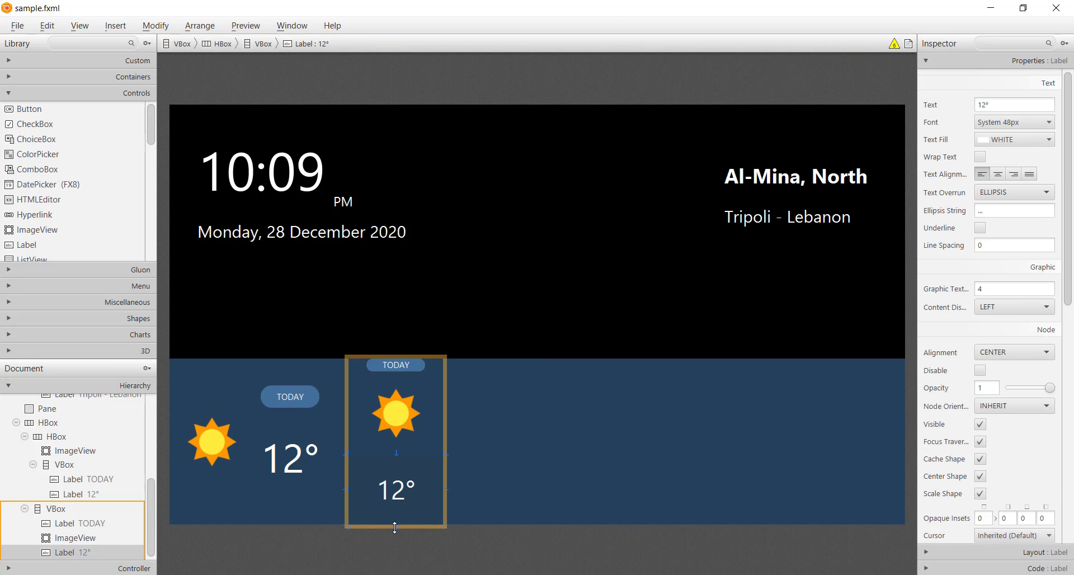
left_click_drag(395, 527, 396, 516)
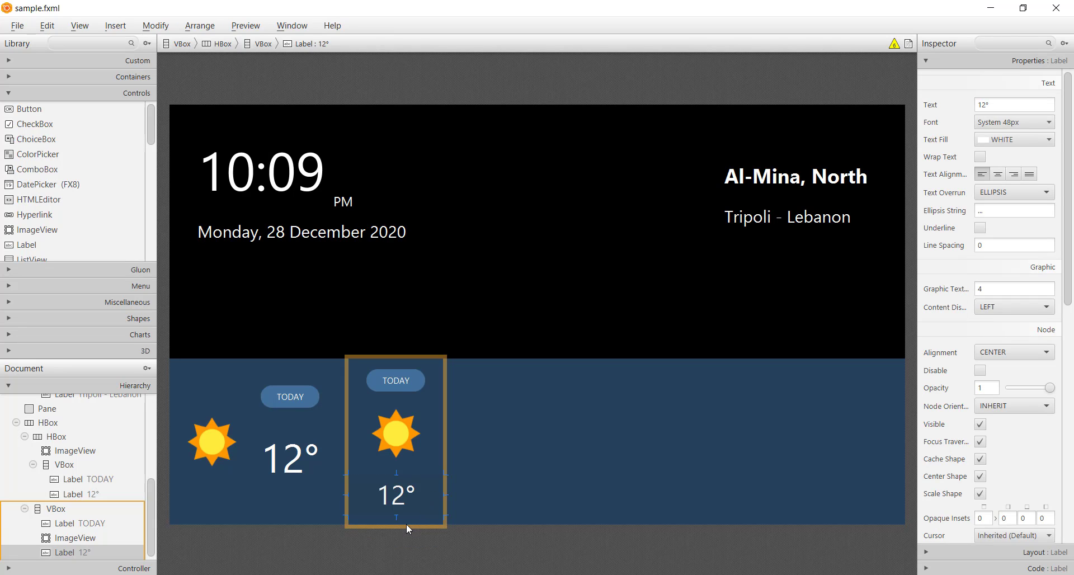
Step: Change the TODAY Label's text in the duplicated VBox to TUE
left_click(399, 446)
left_click(395, 519)
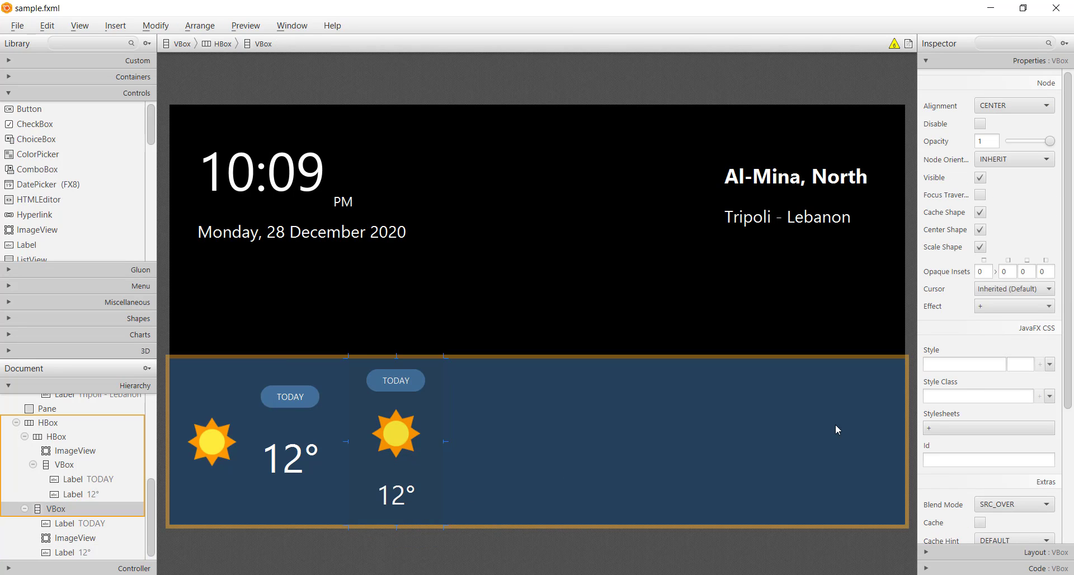
left_click(1001, 552)
double_click(403, 391)
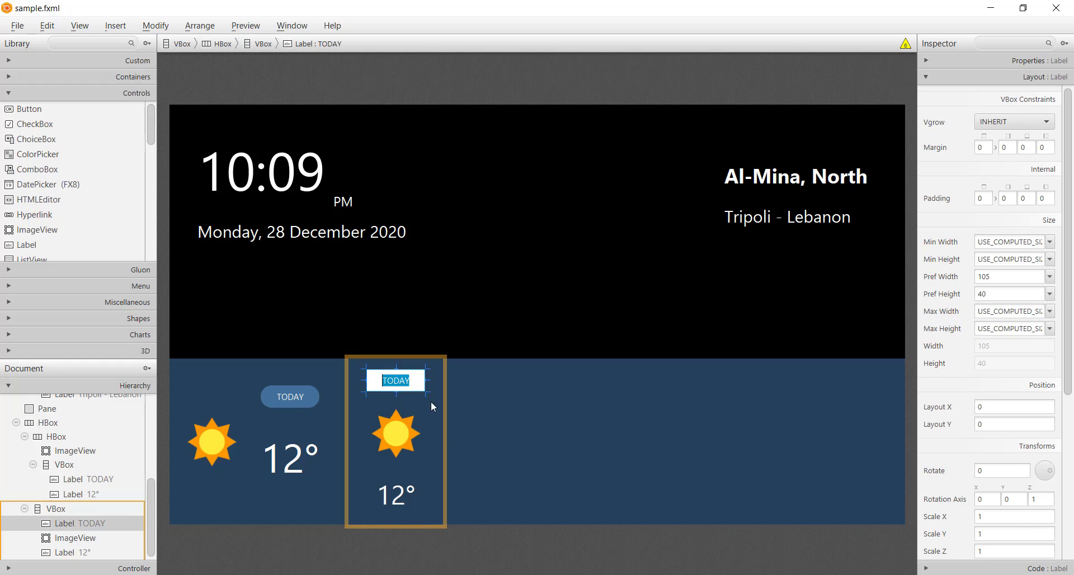
type("TUE")
key("Return")
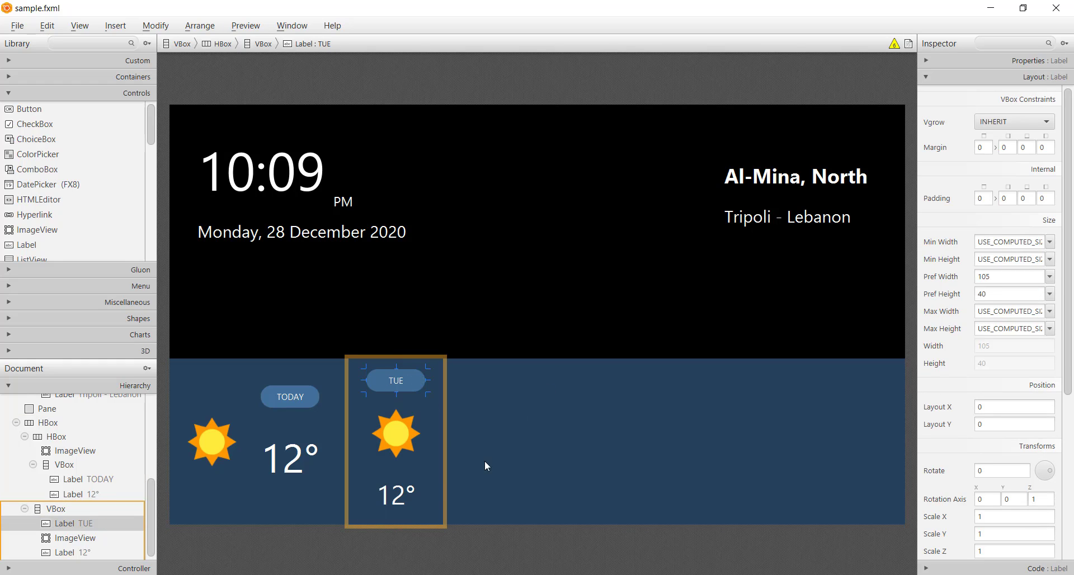
Step: Change the temperature Label below the TUE sun image to 13°
double_click(396, 494)
key("Right")
key("Left")
key("Left")
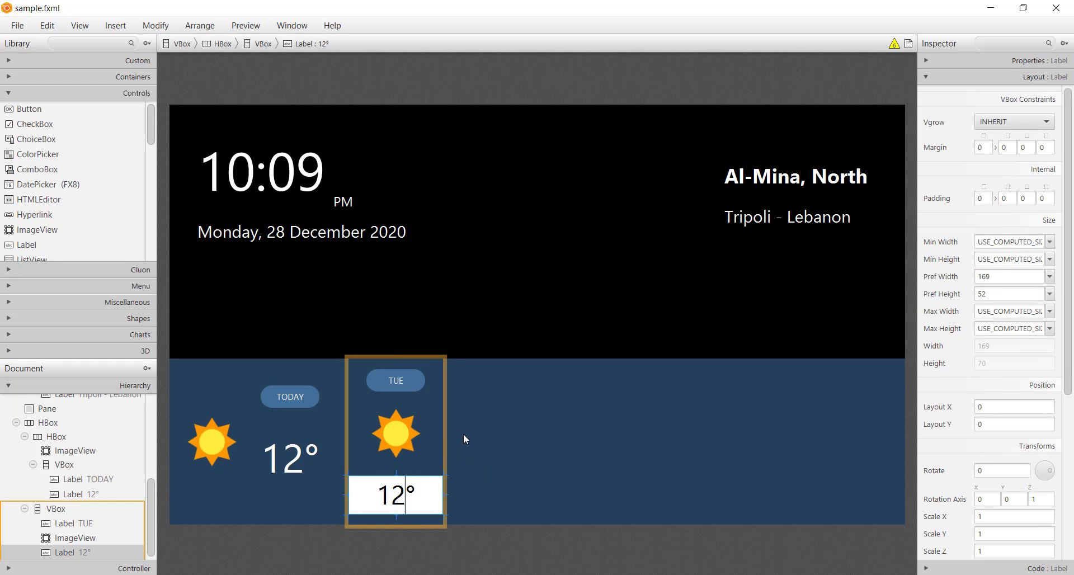
key("Right")
key("BackSpace")
type("3")
key("Return")
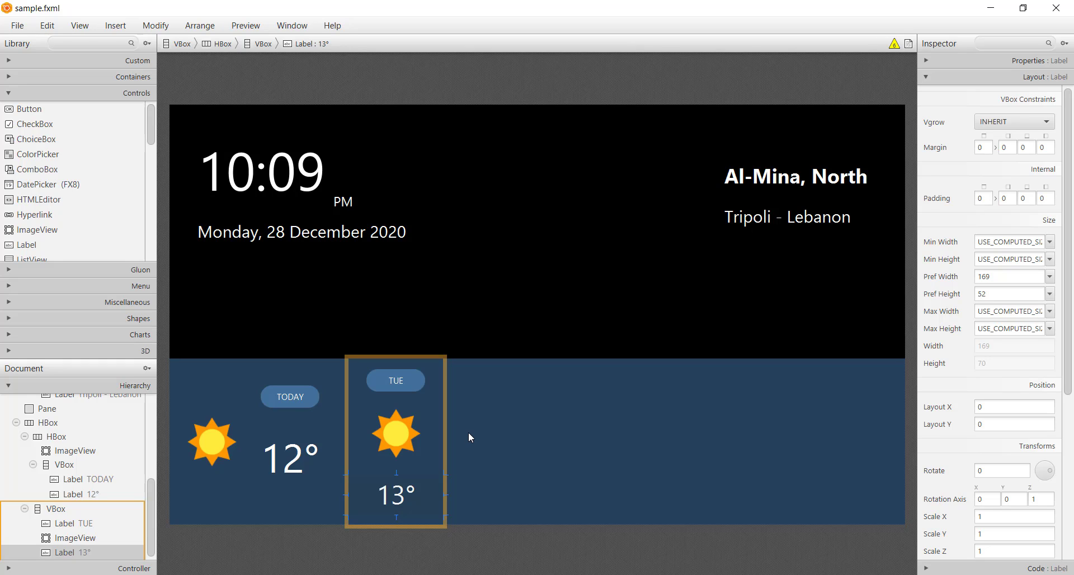
Step: Duplicate the TUE VBox four times within the bottom container HBox
left_click(445, 441)
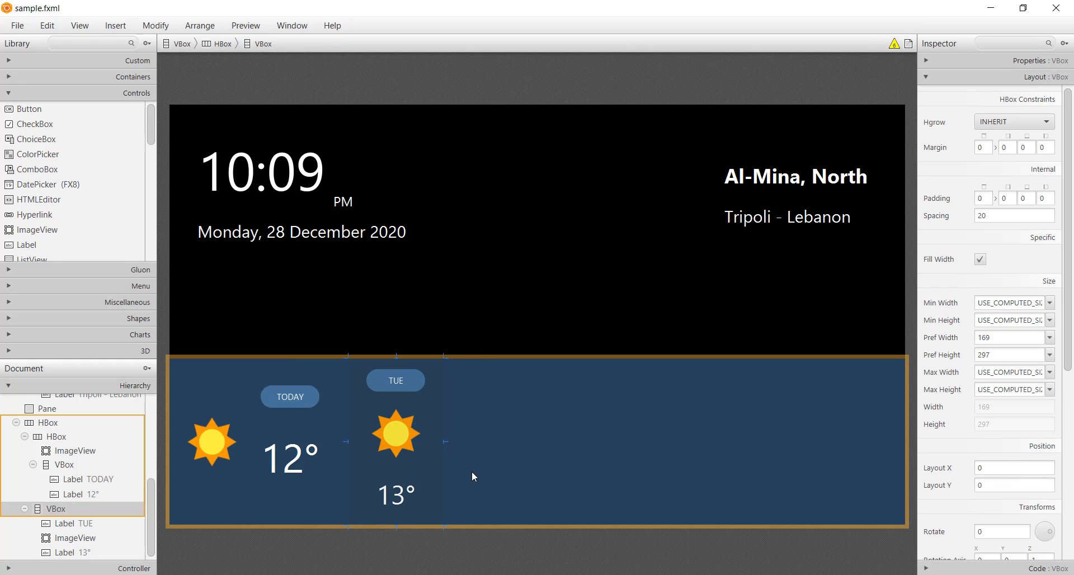
key("ctrl+d")
key("ctrl+d")
key("ctrl+d")
key("ctrl+d")
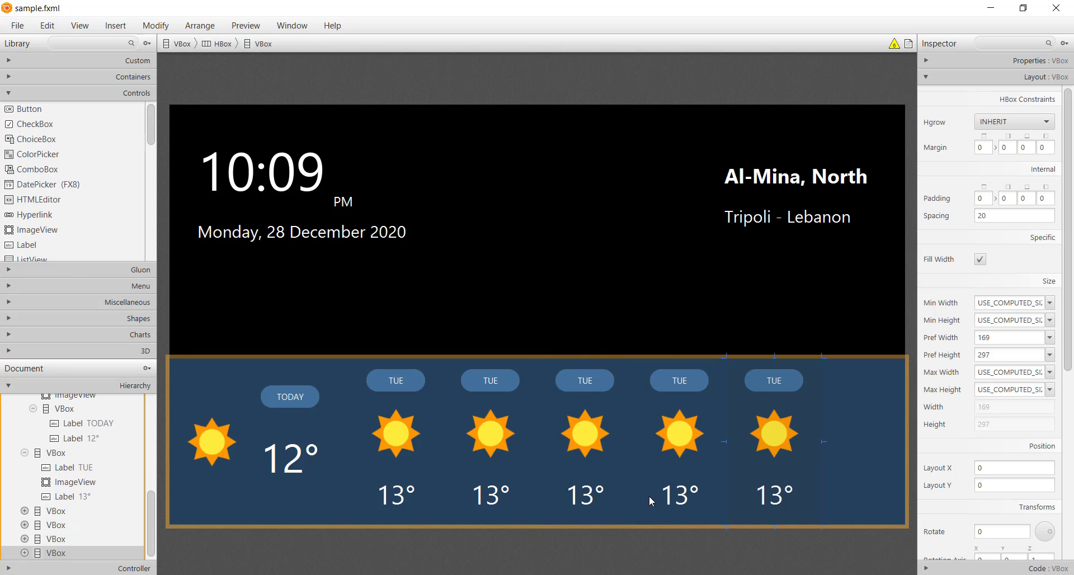
Step: Change the day Labels of the four copied VBoxes to WED, THU, FRI and SAT, in order
double_click(491, 382)
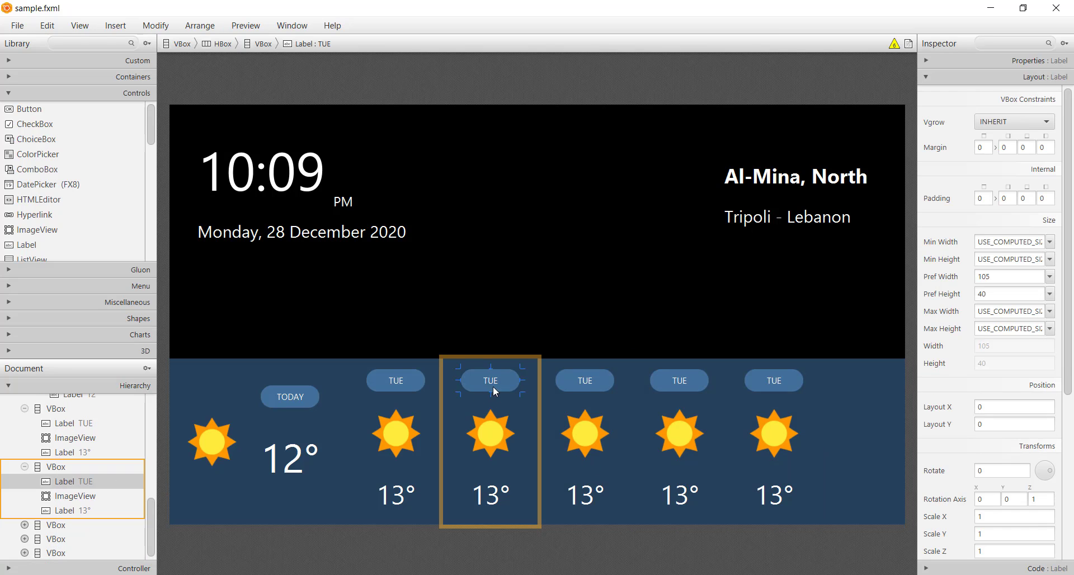
type("WED")
key("Return")
double_click(585, 380)
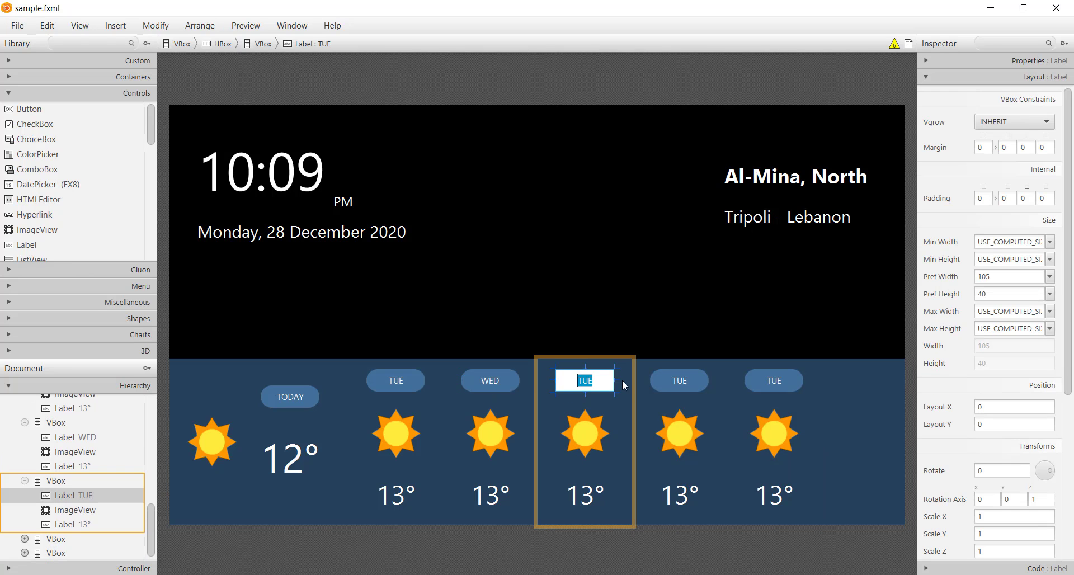
type("THU")
key("Return")
double_click(703, 378)
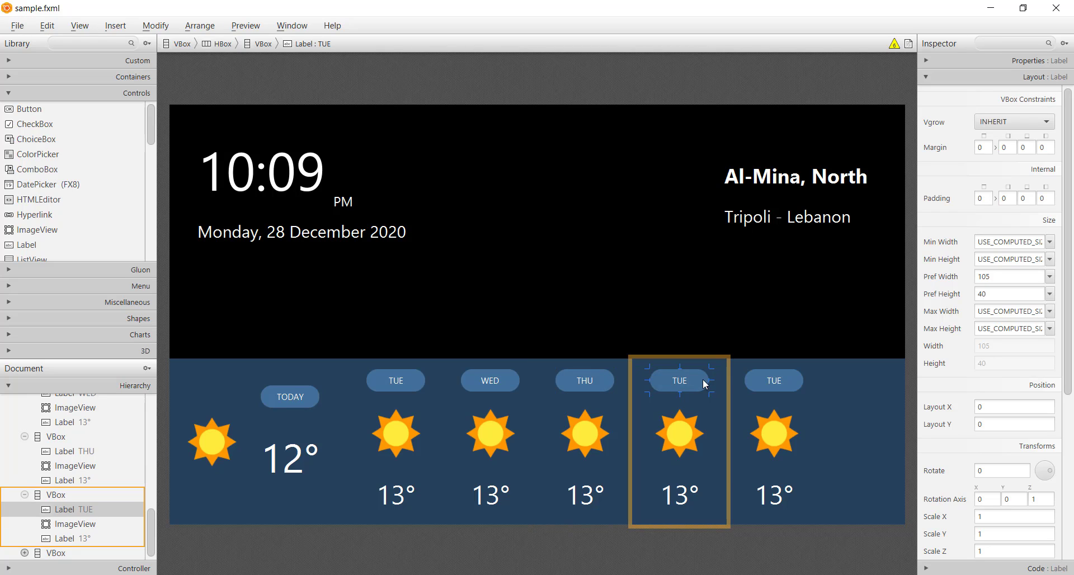
type("FRI")
key("Return")
double_click(758, 375)
type("SAT")
left_click(837, 431)
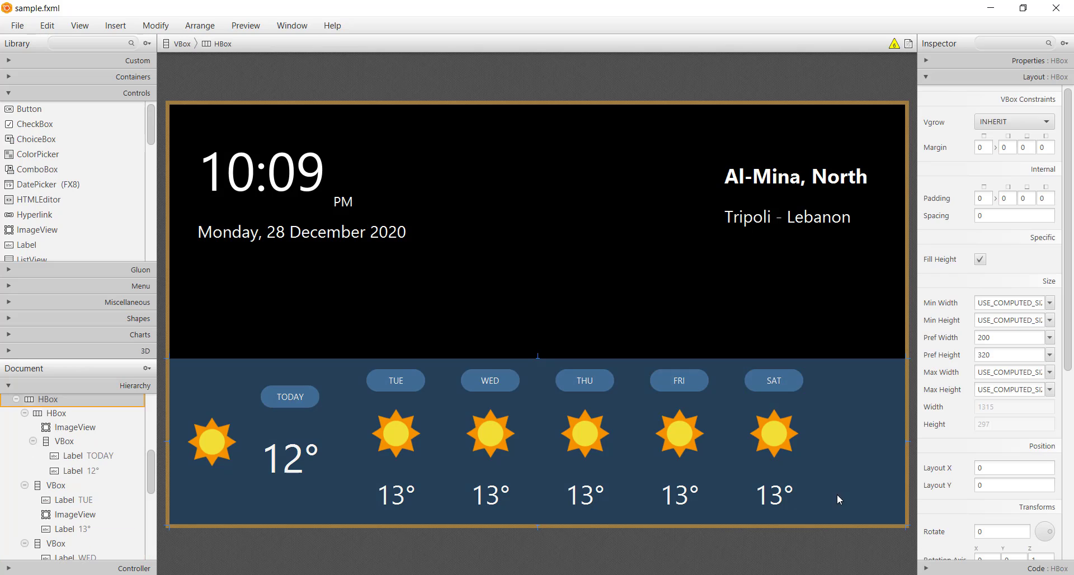
Step: Replace the sun image in the WED VBox with ic_partly_cloudy.png from the project's src/img folder
left_click(392, 445)
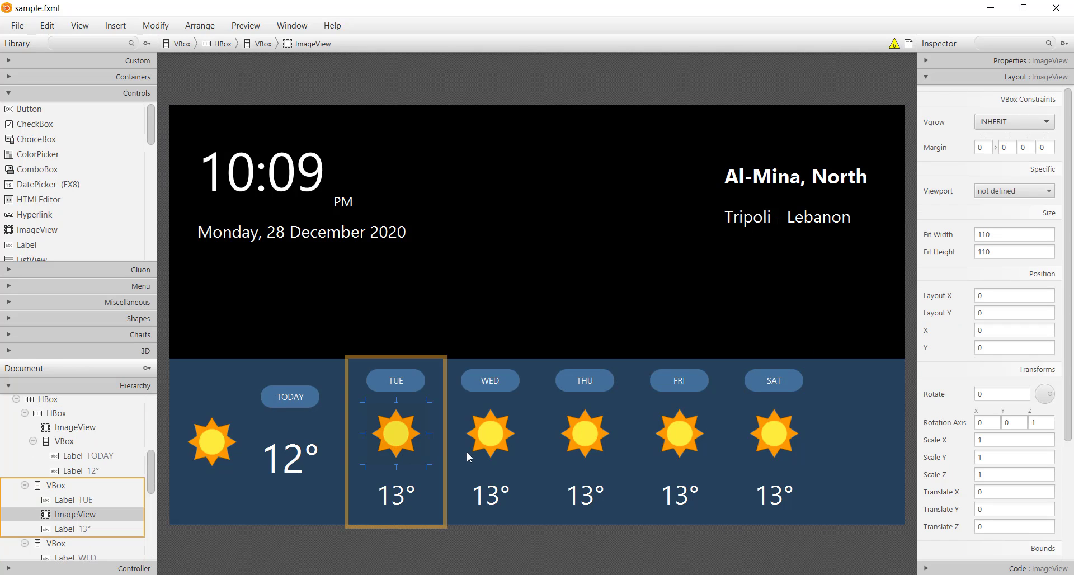
left_click(497, 431)
left_click(1012, 62)
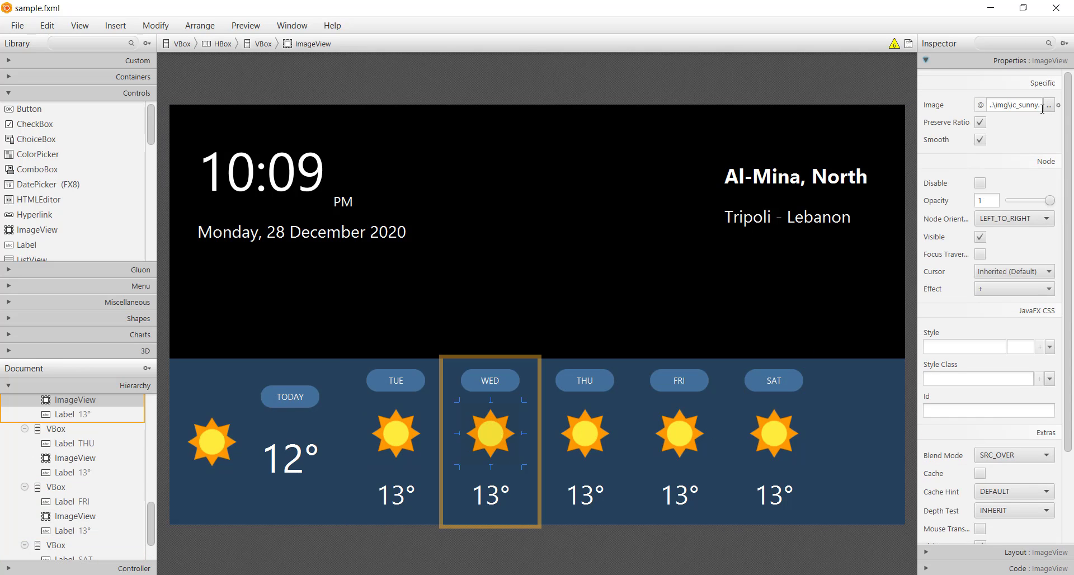
left_click(1048, 104)
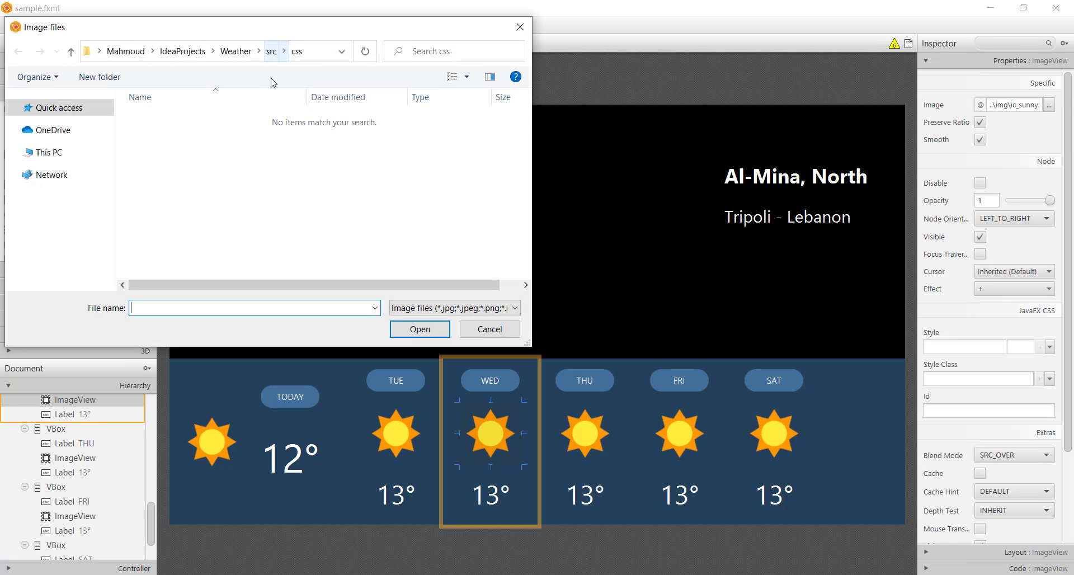
left_click(270, 51)
double_click(208, 131)
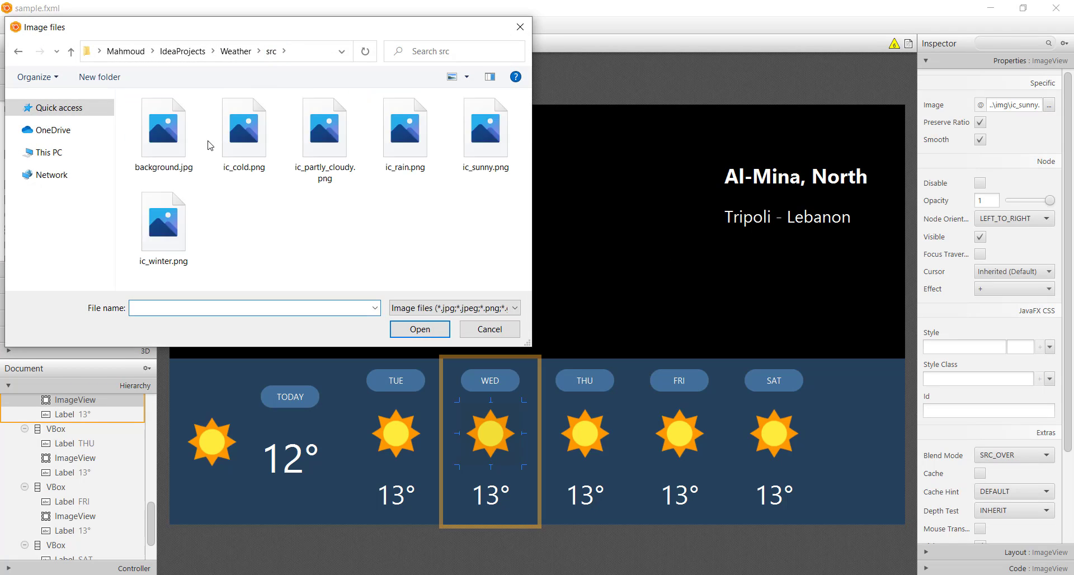
left_click(257, 159)
double_click(329, 161)
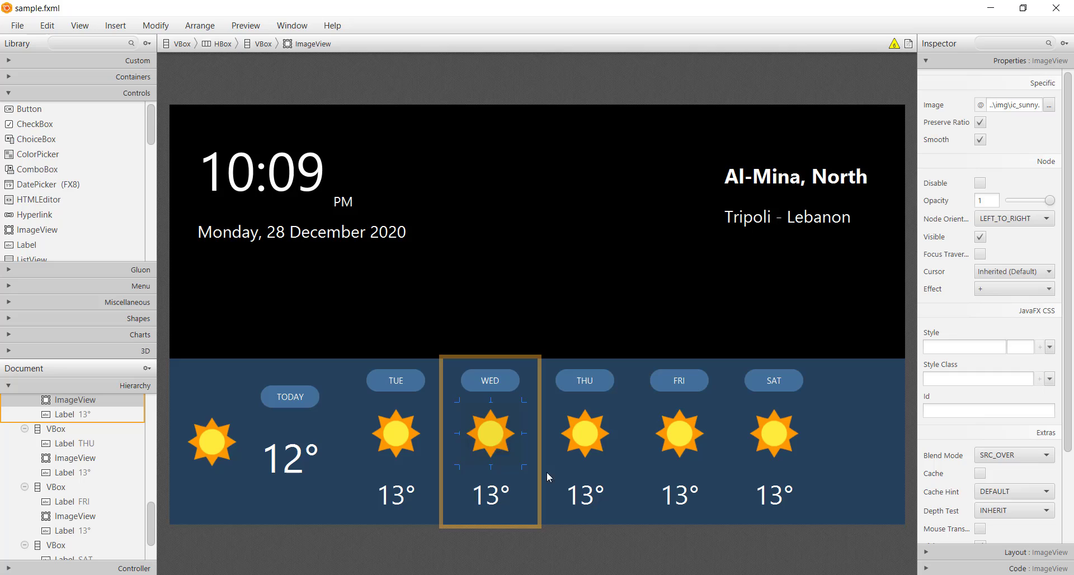
Step: Change the temperature Label in the WED VBox to 12°
double_click(504, 506)
key("End")
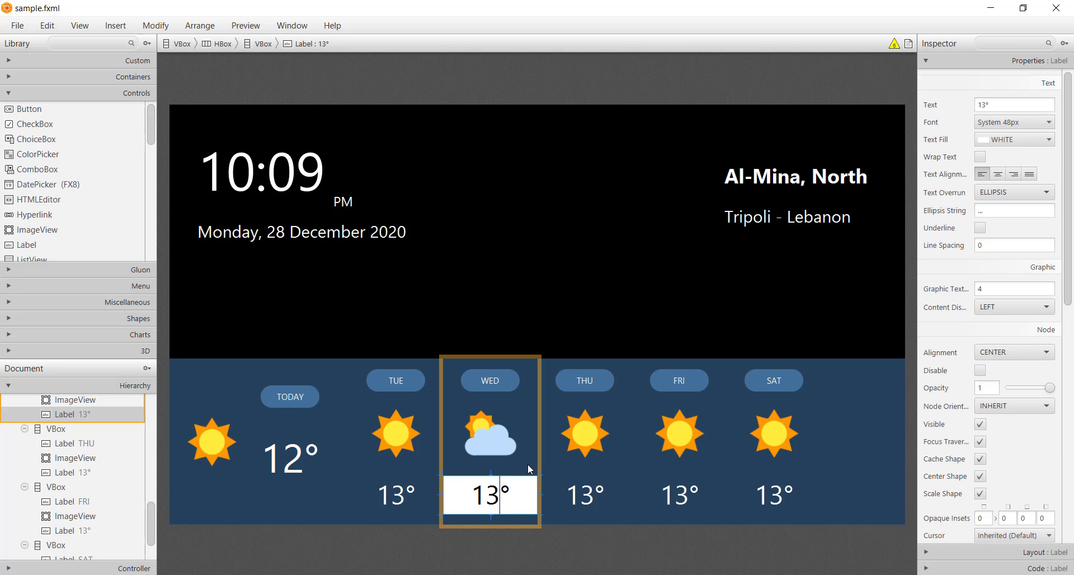
key("BackSpace")
type("2")
key("Return")
Step: In the THU VBox, replace the sun image with ic_cold.png and change the temperature Label to 10°
left_click(603, 445)
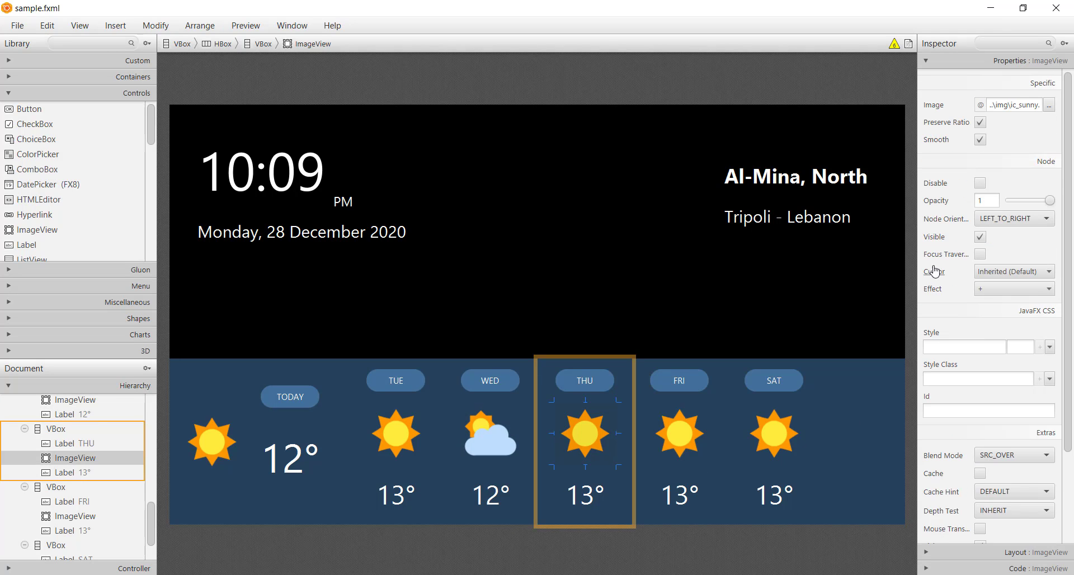
left_click(1049, 104)
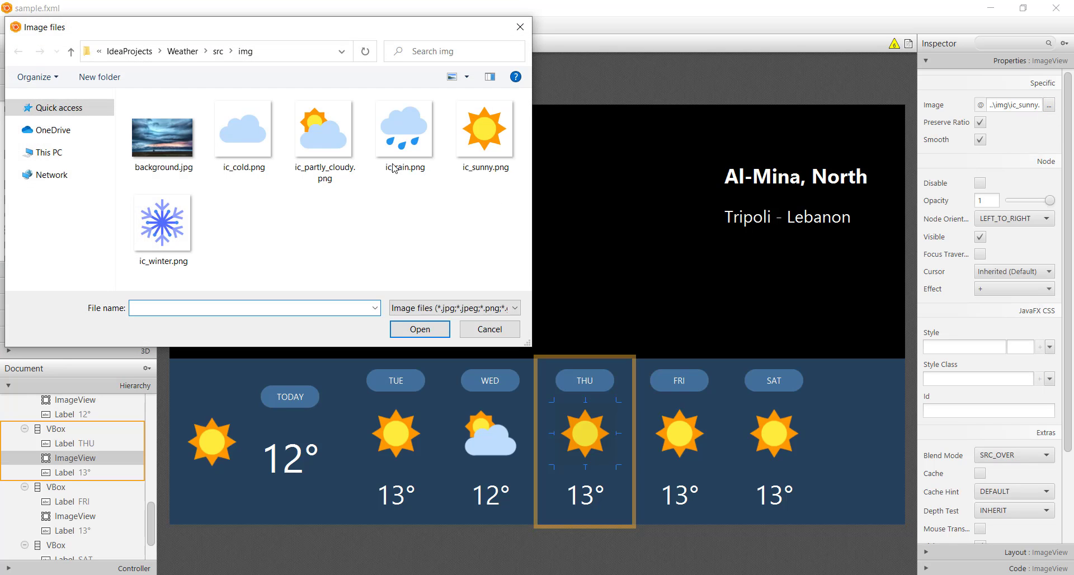
double_click(246, 143)
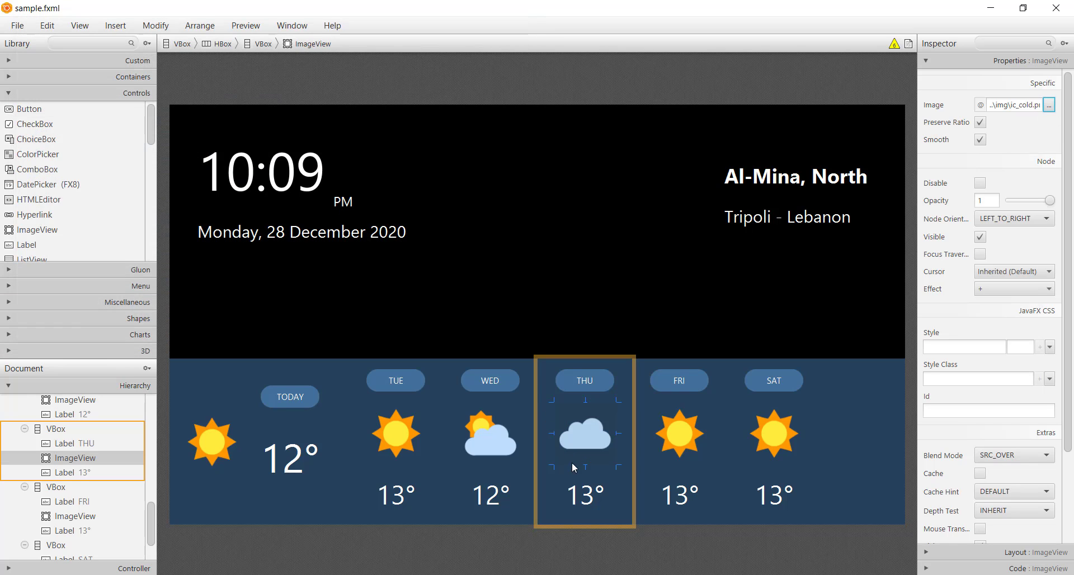
double_click(582, 508)
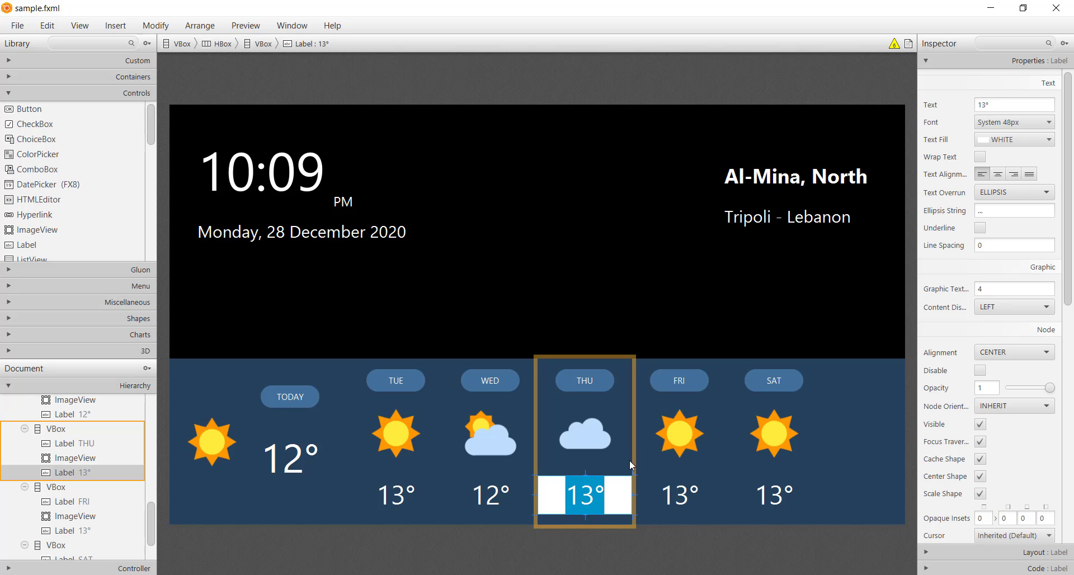
left_click(595, 492)
key("BackSpace")
type("0")
key("Return")
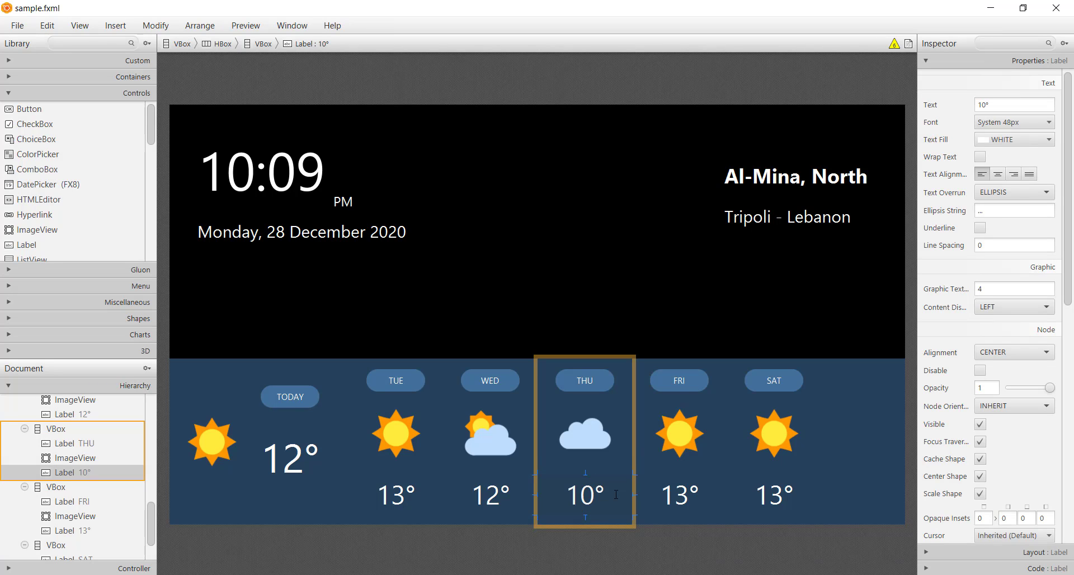
Step: In the FRI VBox, replace the sun image with ic_rain.png and change the temperature Label to 7°
left_click(702, 440)
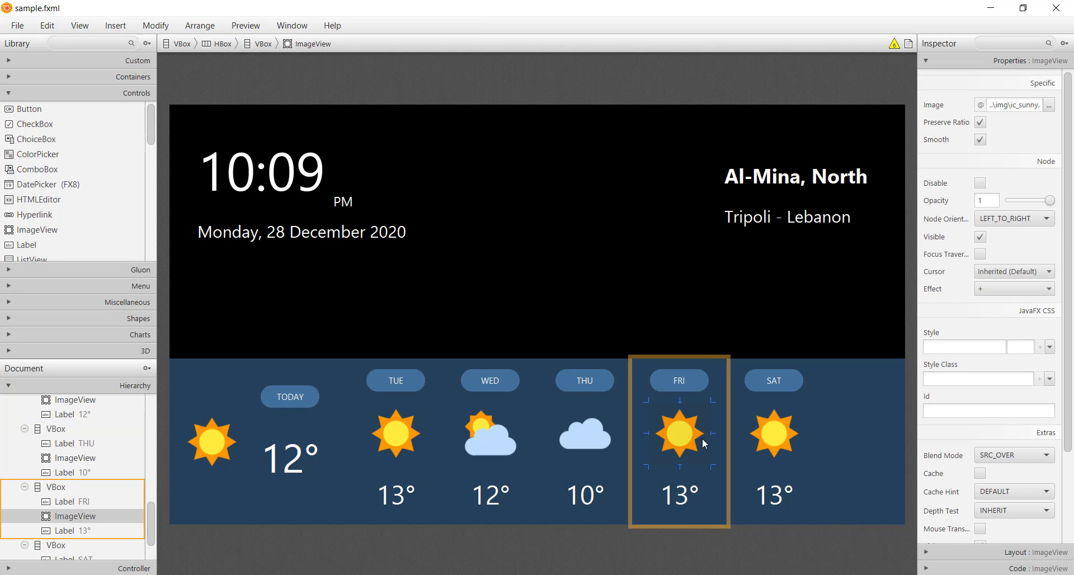
left_click(1048, 105)
double_click(416, 137)
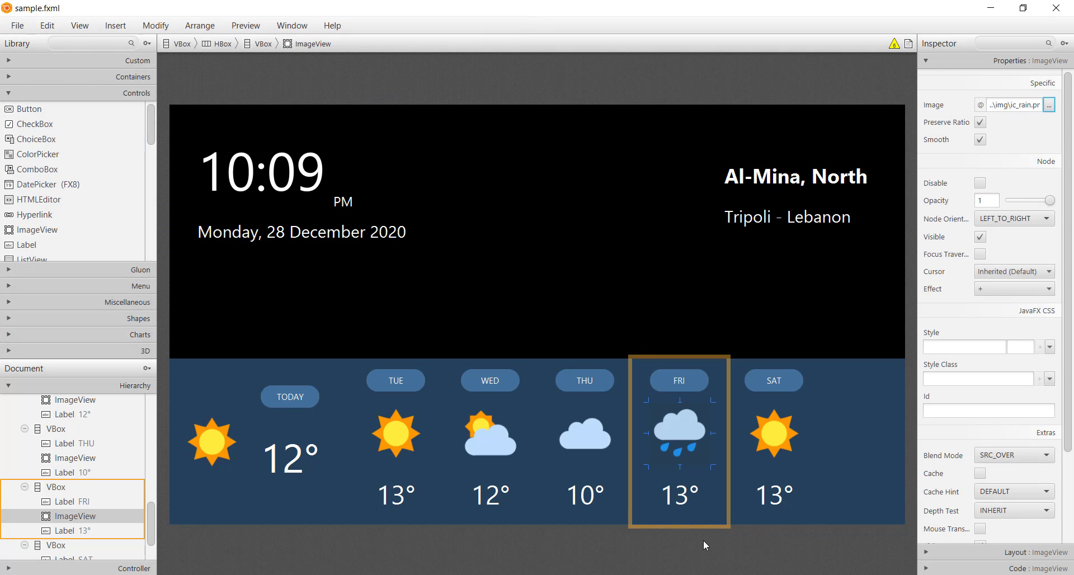
double_click(683, 505)
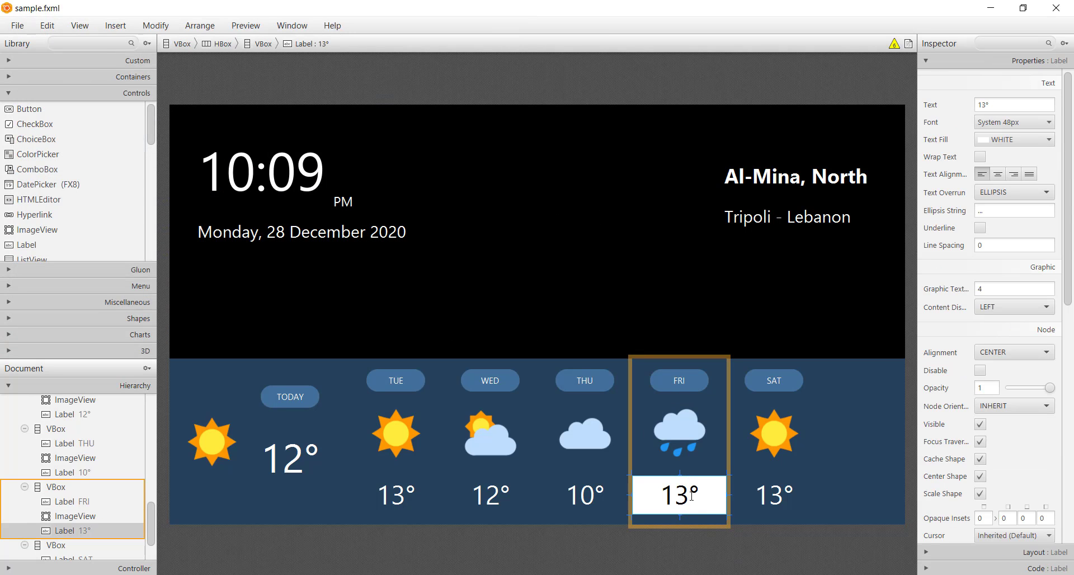
key("BackSpace")
key("BackSpace")
type("7")
key("Return")
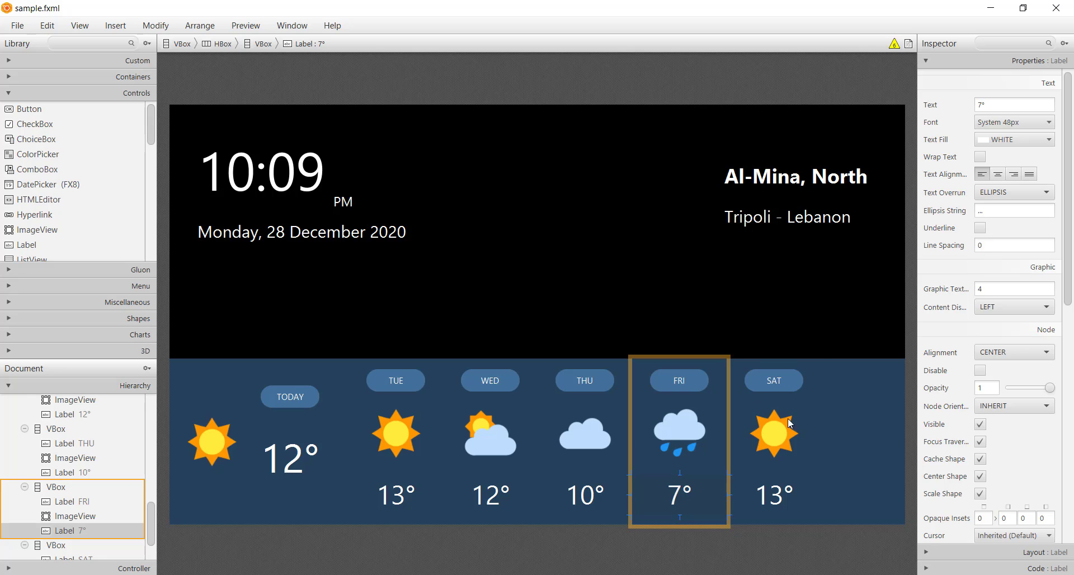
Step: In the SAT VBox, replace the sun image with ic_winter.png and change the temperature Label to -1°
left_click(787, 418)
left_click(1049, 104)
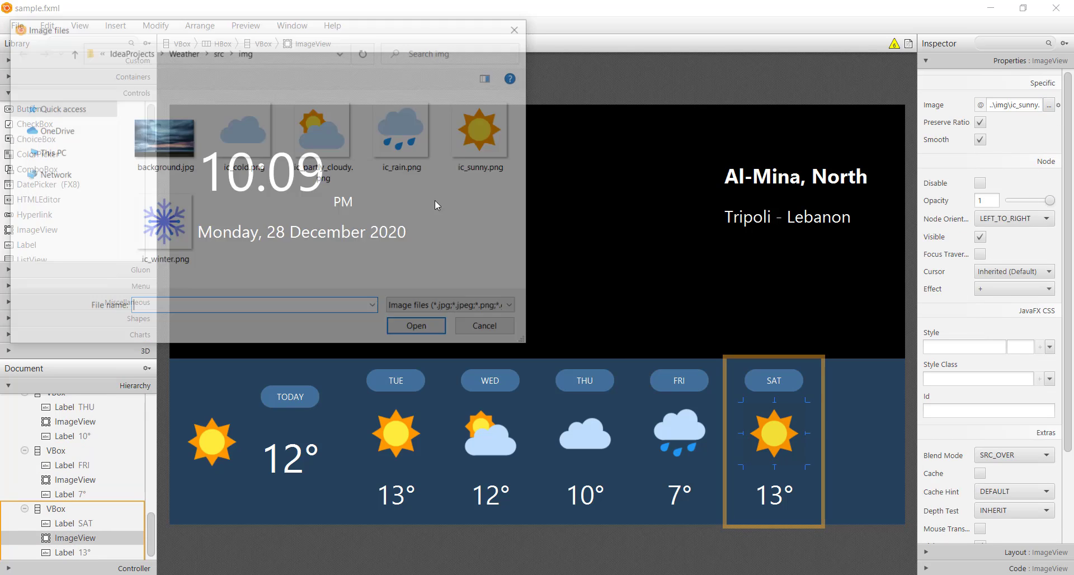
double_click(162, 222)
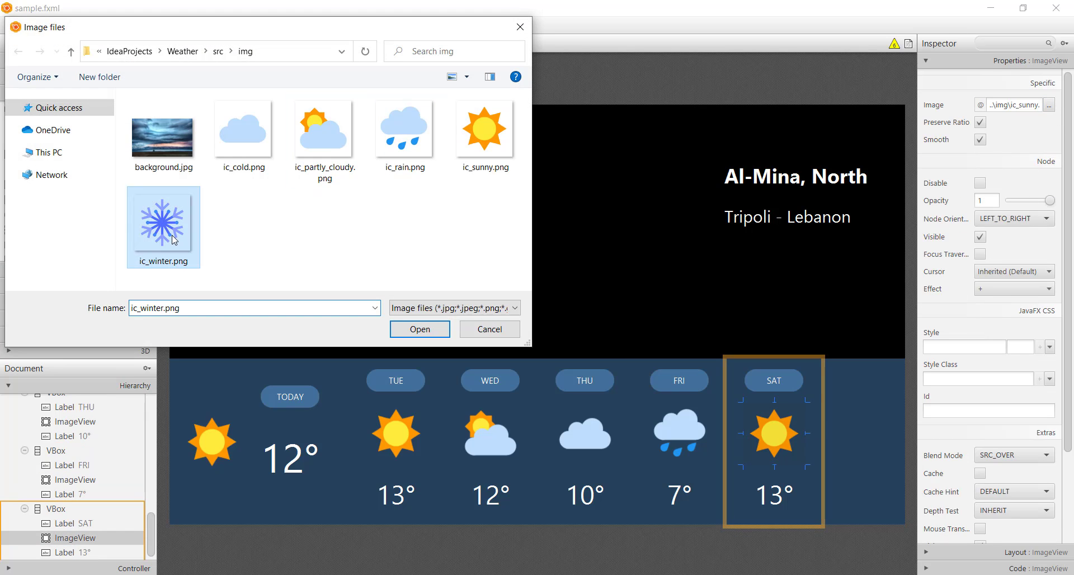
double_click(785, 499)
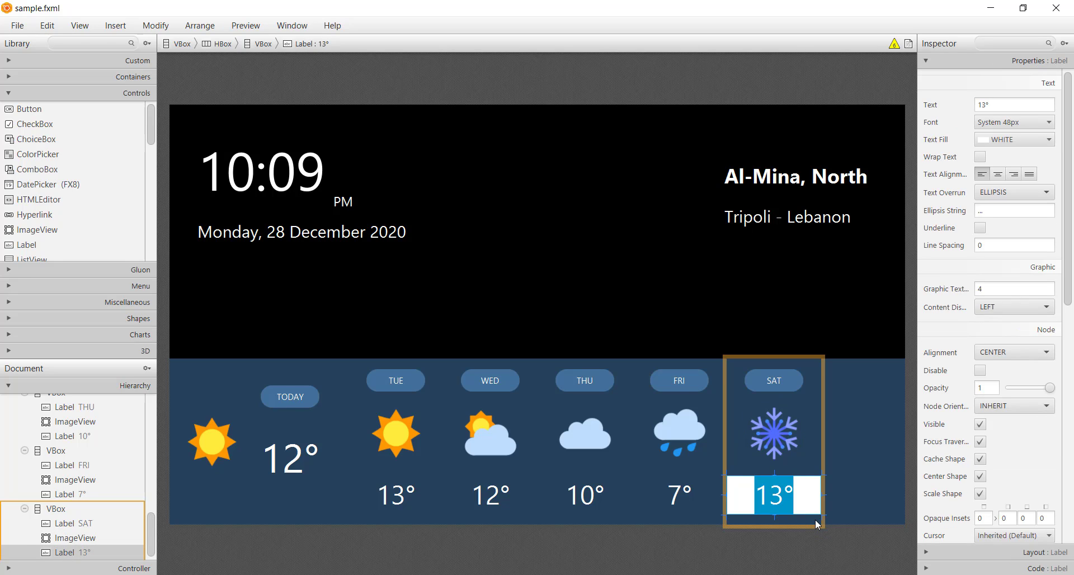
key("Left")
key("Right")
key("Right")
key("ctrl+shift+Left")
key("BackSpace")
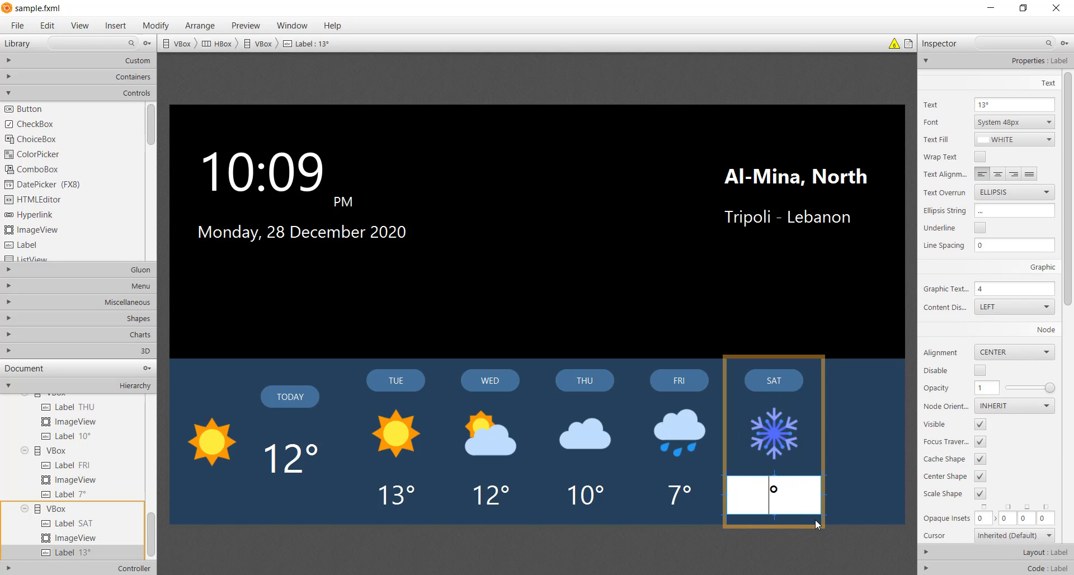
type("-1")
key("Return")
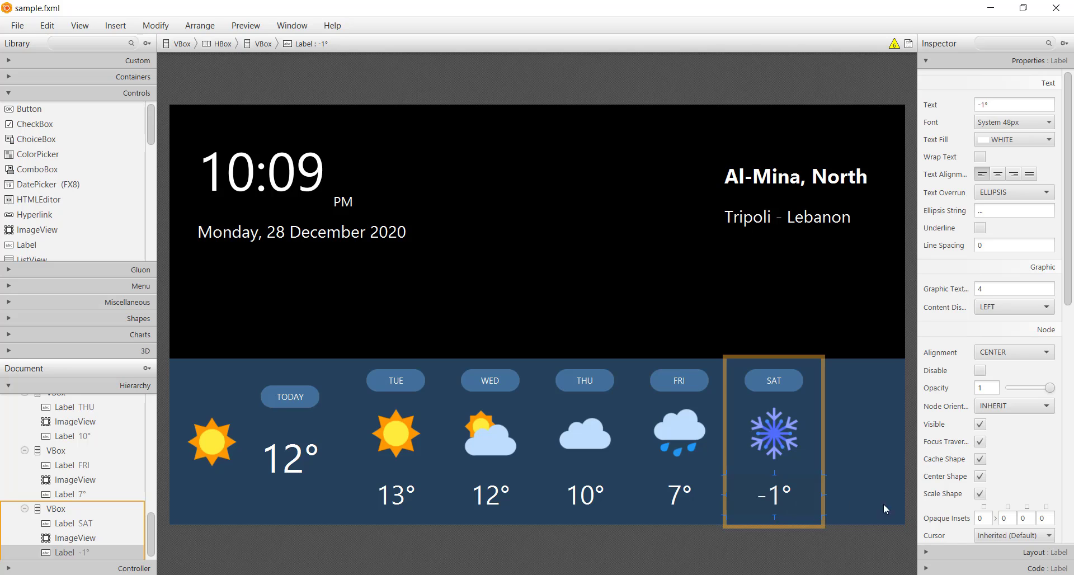
Step: Set the spacing of the bottom container HBox to 20 and save the layout
left_click(867, 515)
left_click(954, 552)
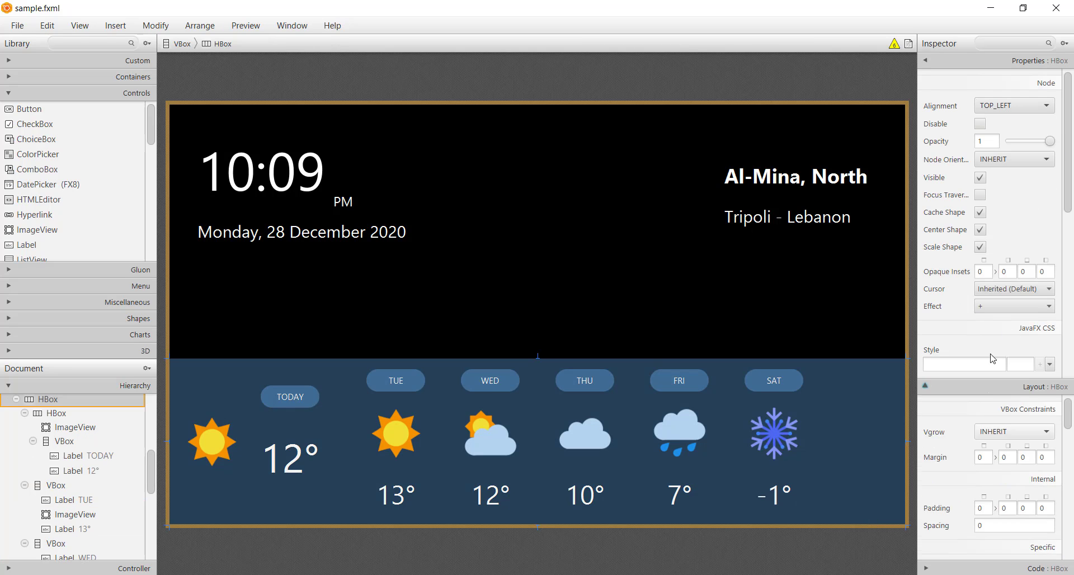
left_click(1000, 212)
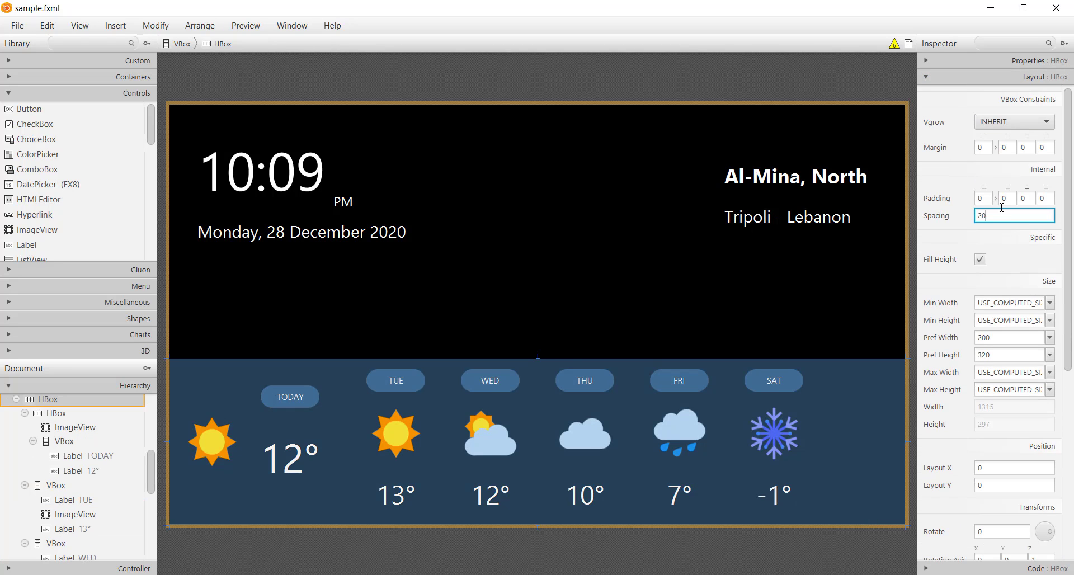
type("20")
key("Return")
key("ctrl+s")
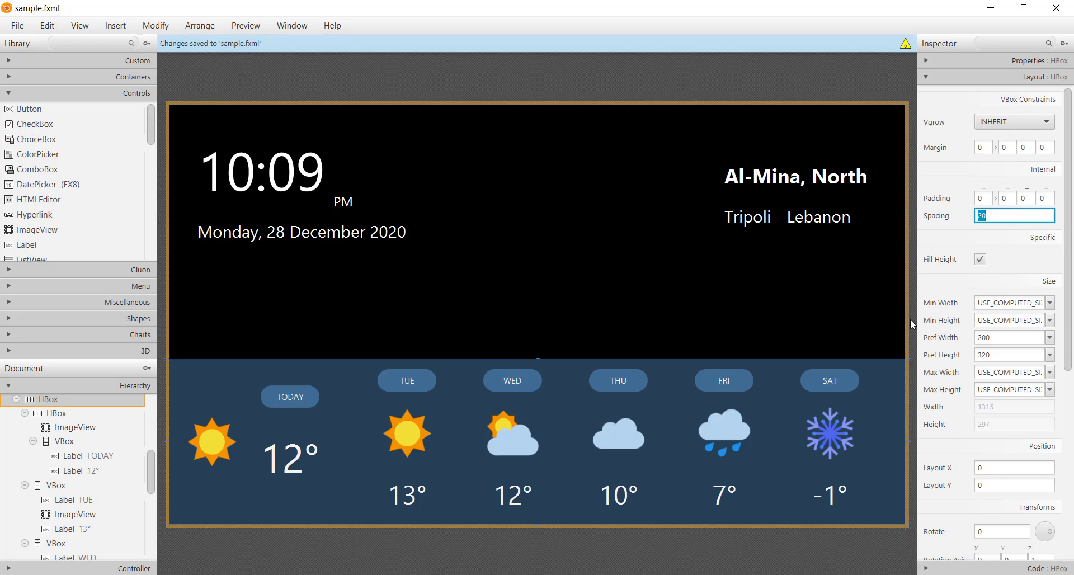
left_click(910, 408)
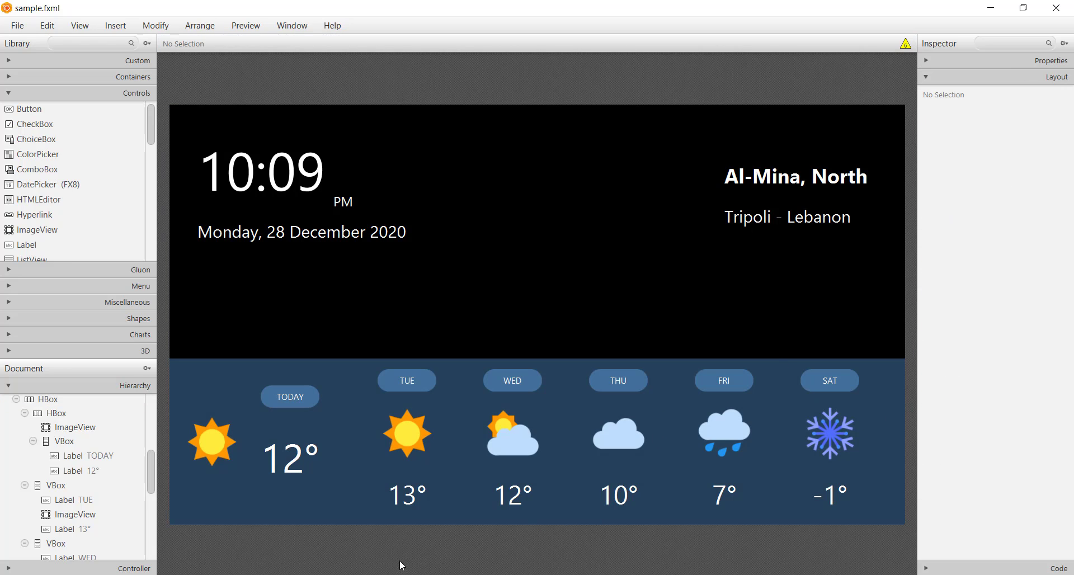
Step: Give the root VBox the fx:id body and save the layout
scroll(59, 454, "up", 5)
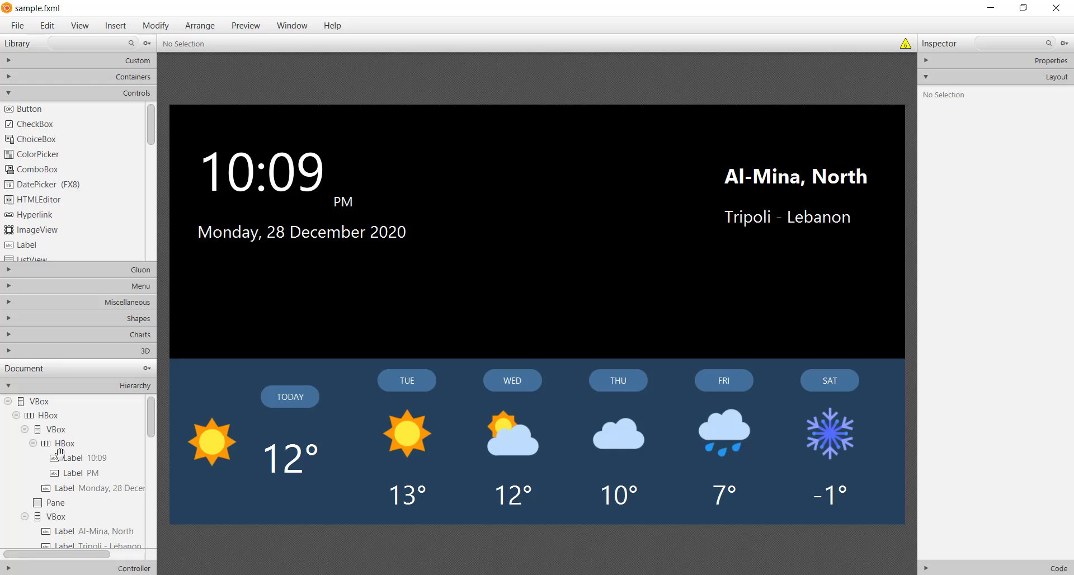
left_click(56, 403)
left_click(979, 568)
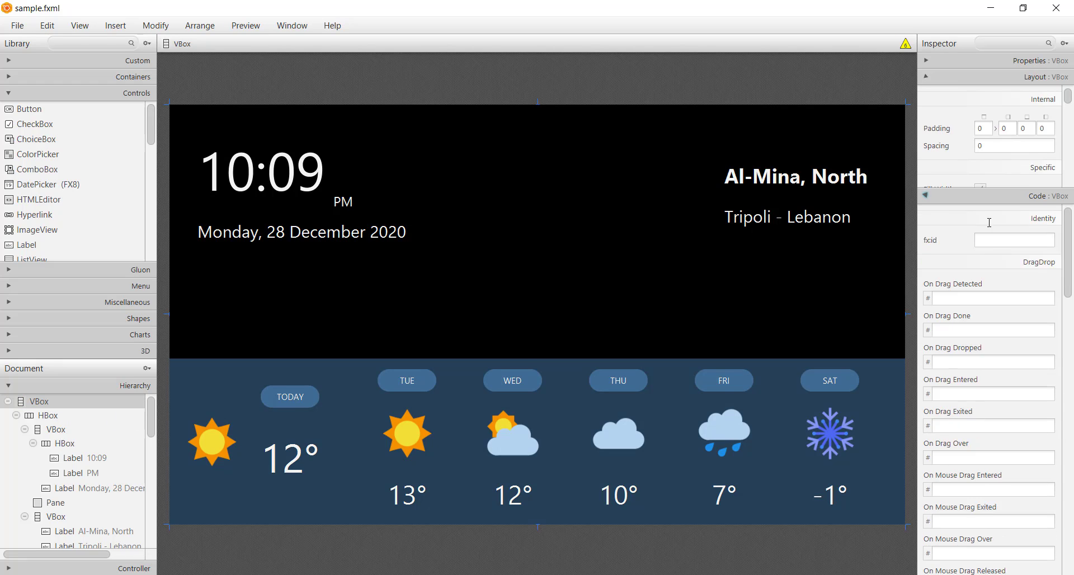
left_click(1001, 140)
type("body")
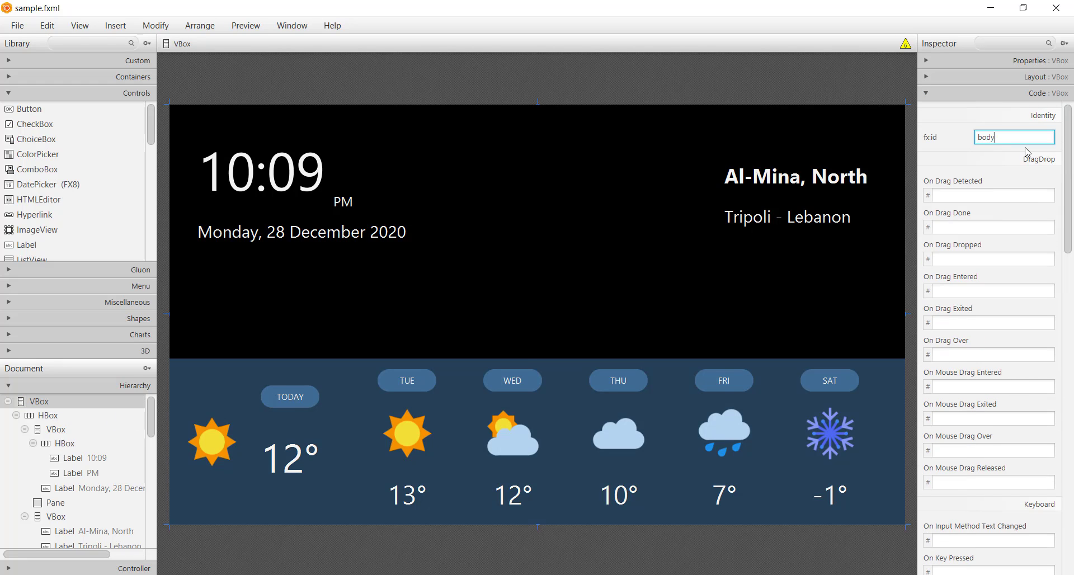
key("Return")
key("ctrl+s")
left_click(80, 25)
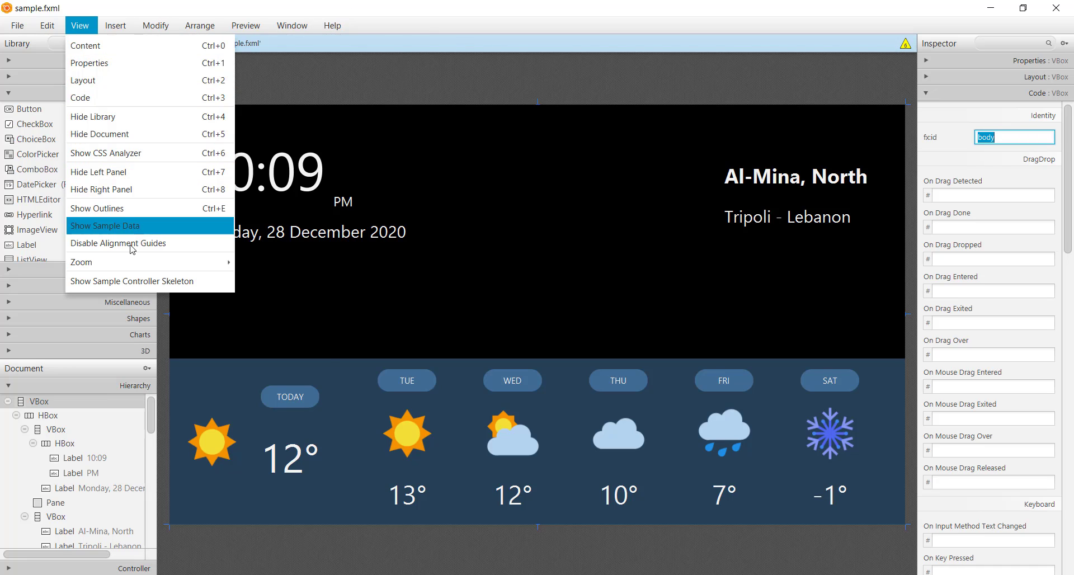
left_click(132, 280)
left_click_drag(453, 184, 374, 171)
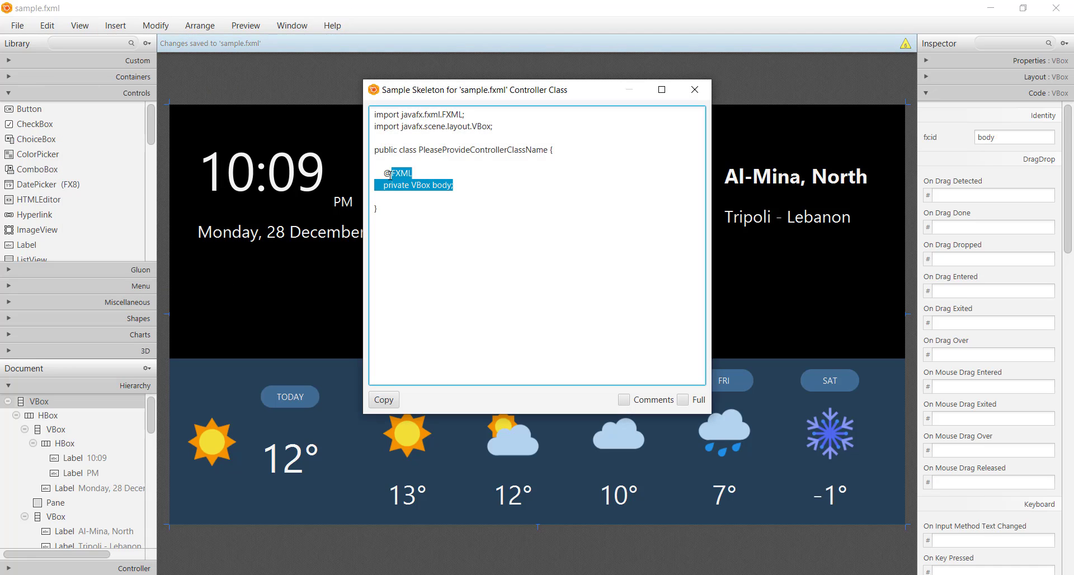
left_click(397, 399)
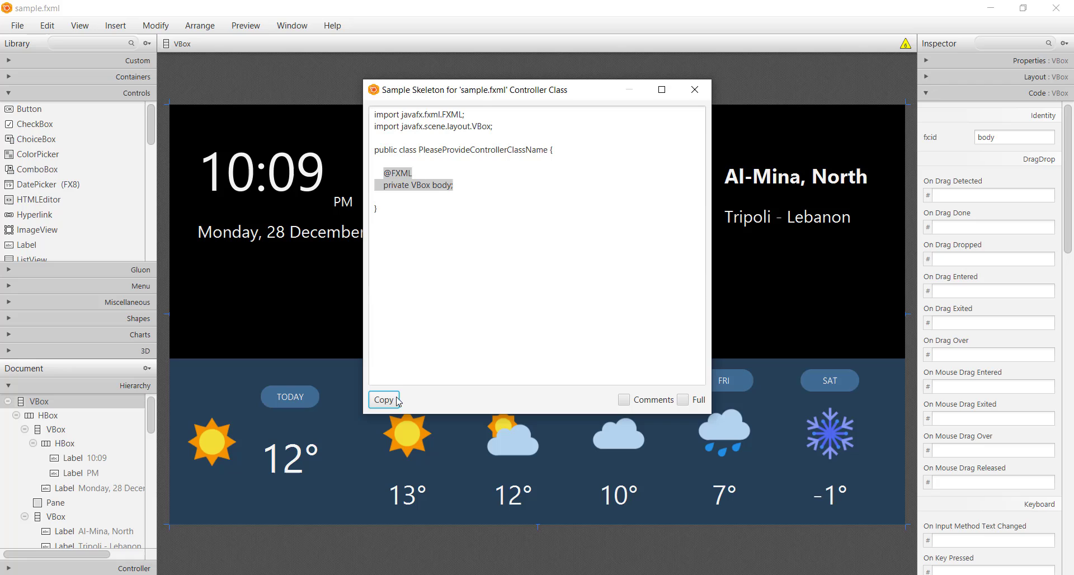
left_click(694, 90)
Step: Set the layout's controller class to sample.Controller and save the file
left_click(111, 568)
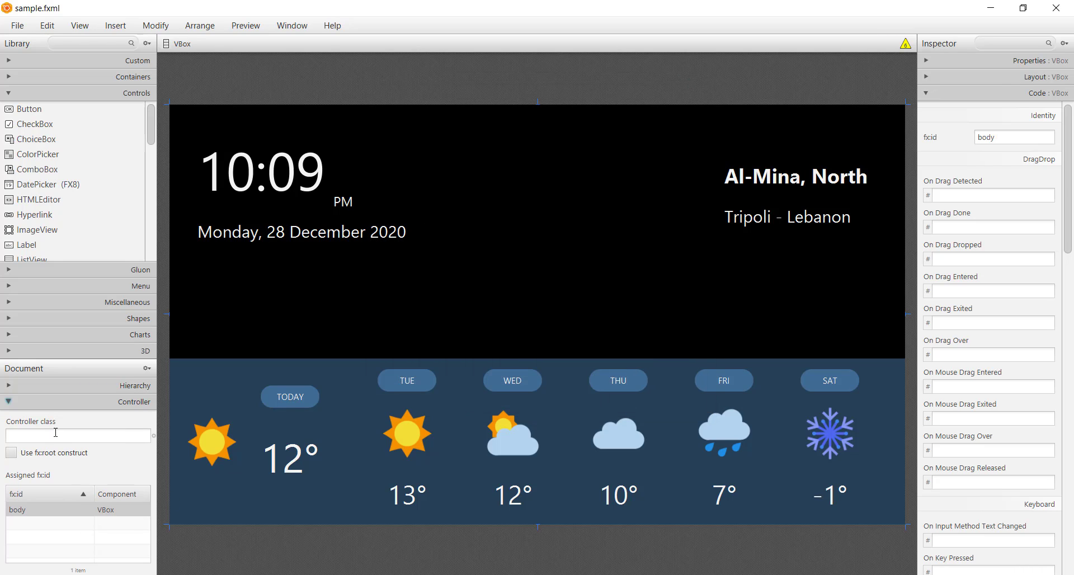
left_click(56, 433)
type("sample.Controller")
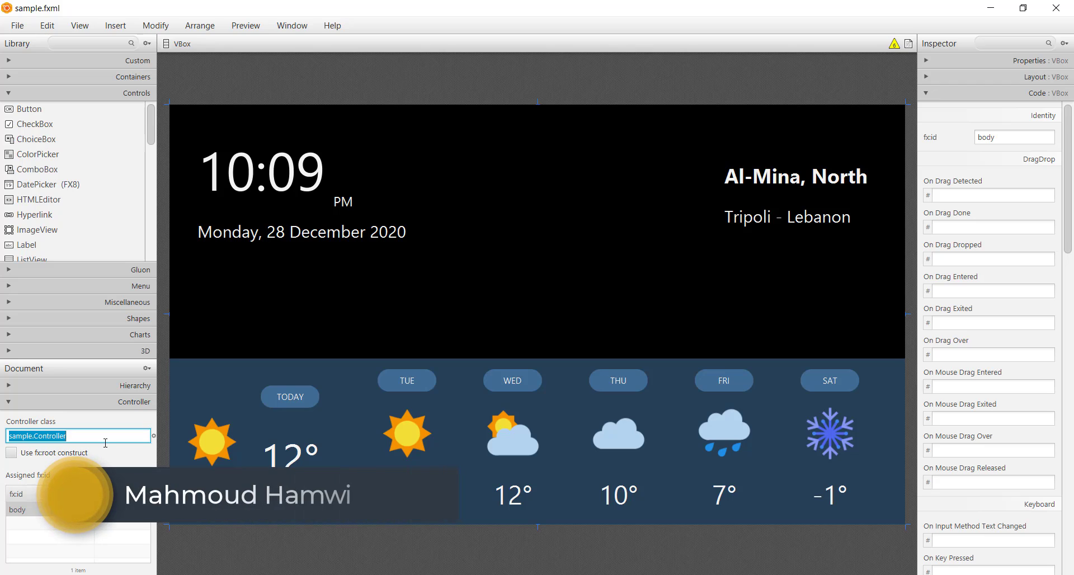
key("ctrl+s")
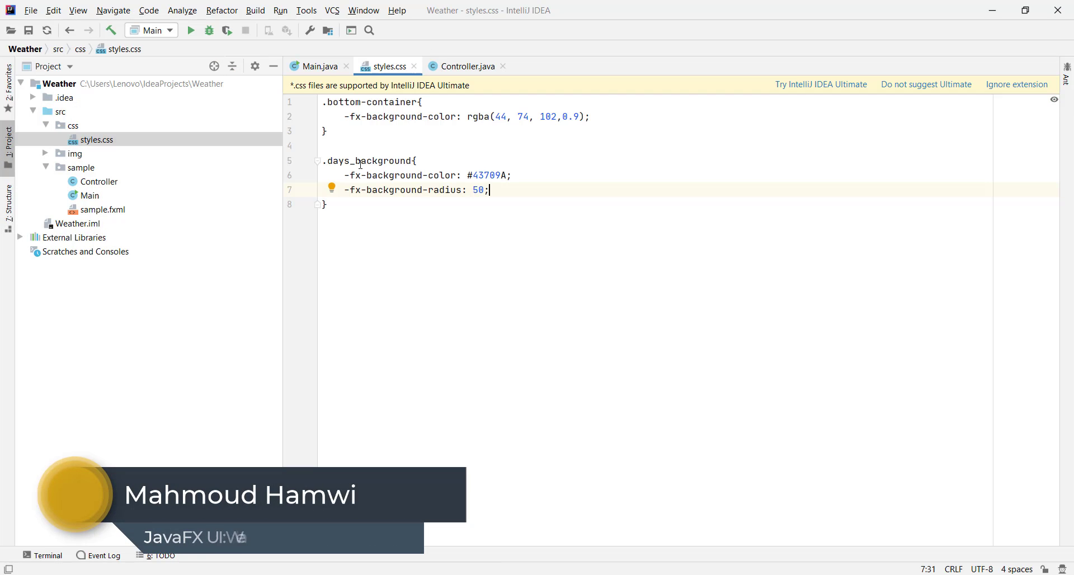
Step: In Controller.java in IntelliJ IDEA, make the Controller class implement Initializable and generate its initialize method
left_click(317, 69)
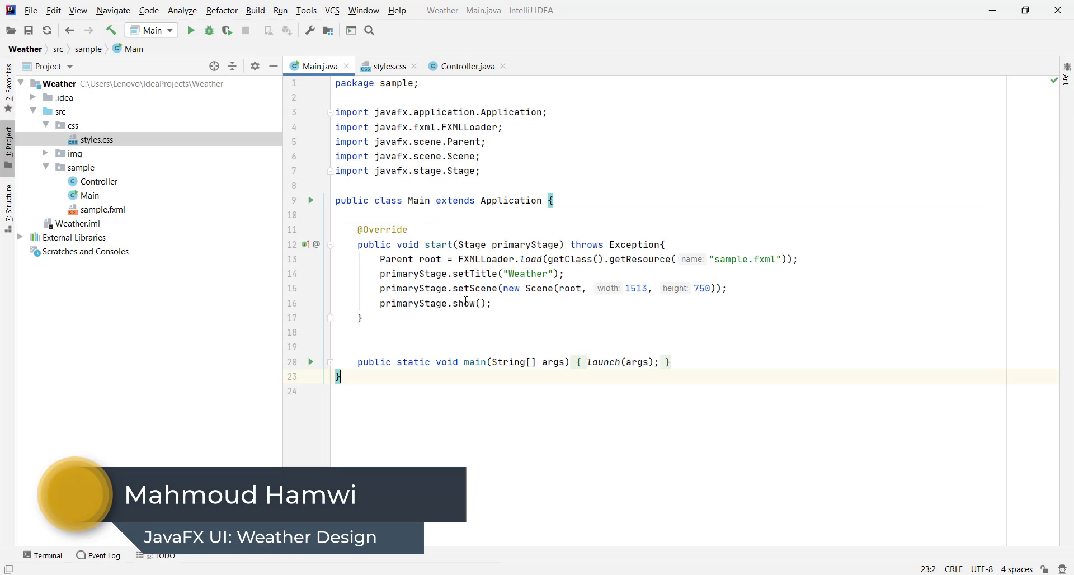
left_click(467, 66)
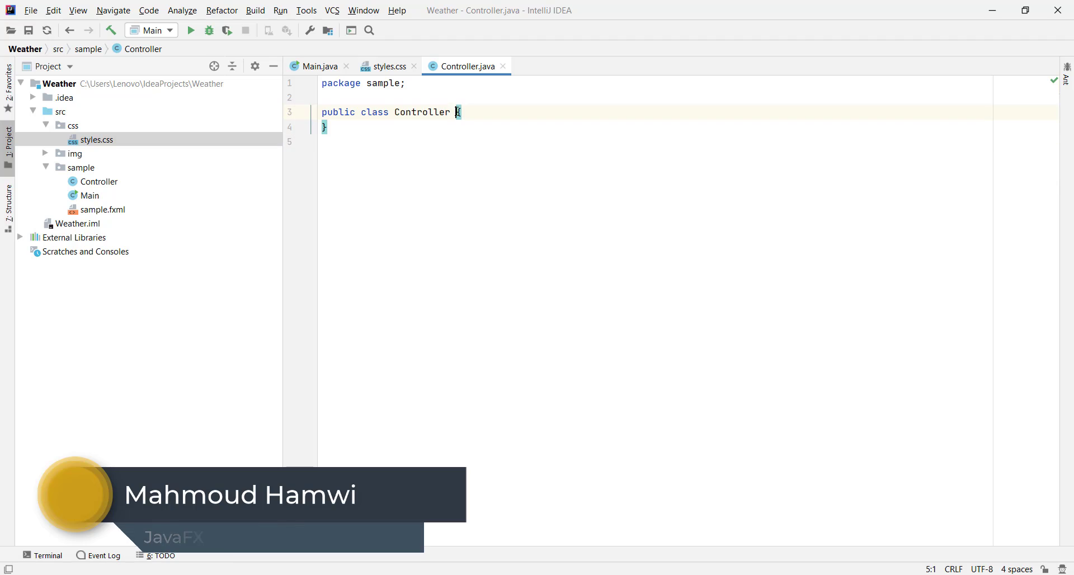
left_click(453, 111)
type("implements ")
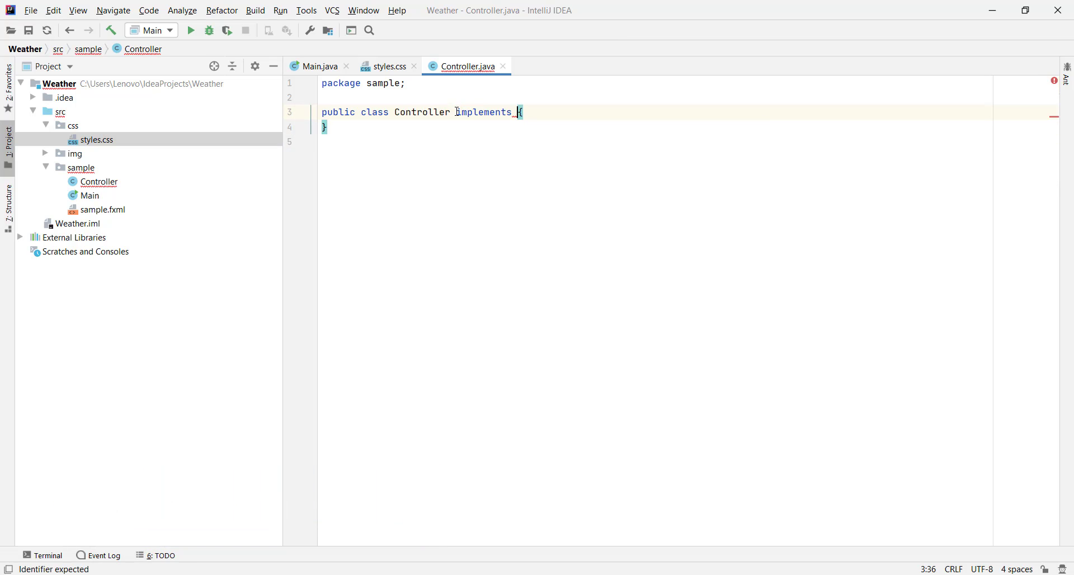
type("Init")
key("Return")
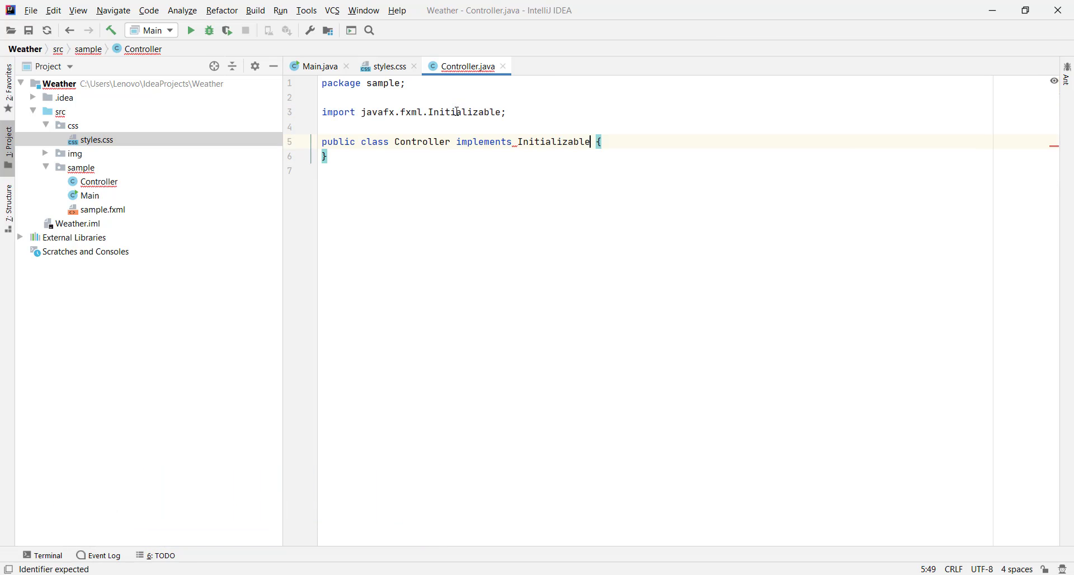
key("alt+Return")
key("Return")
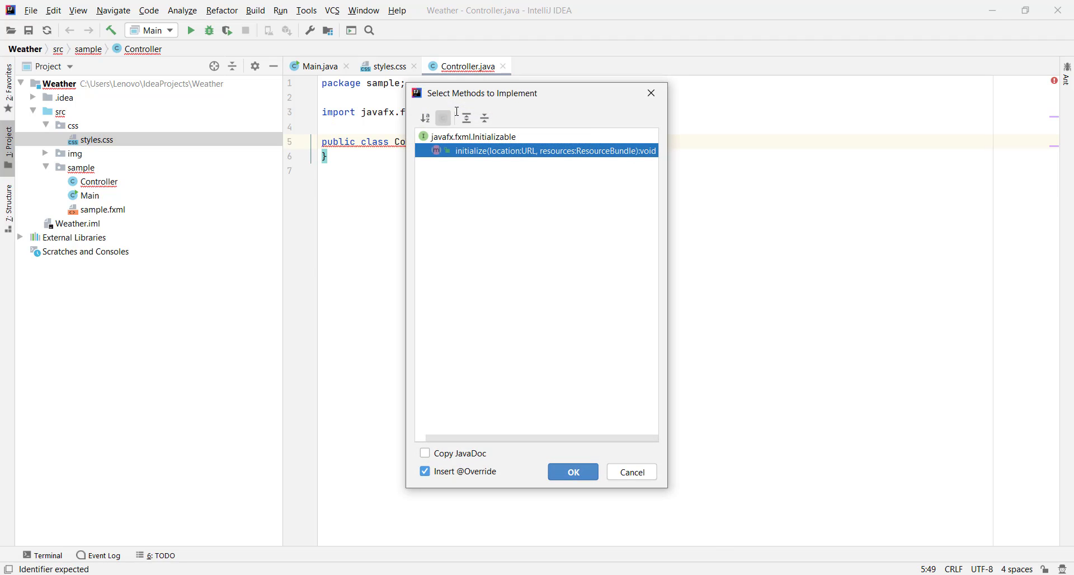
key("Return")
key("Up")
key("Down")
key("Left")
key("Left")
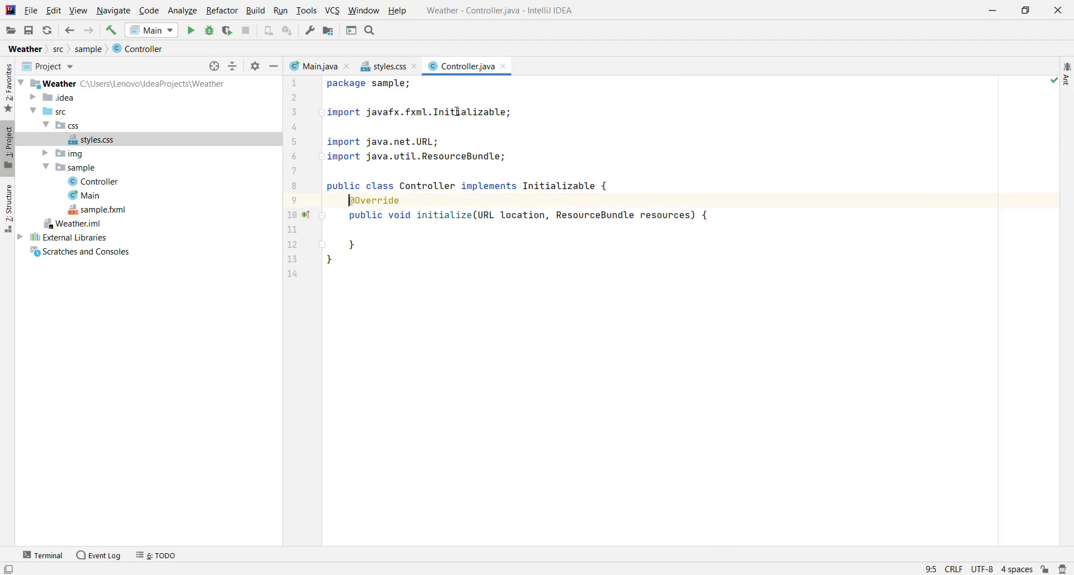
key("Return")
key("Up")
key("Return")
key("Up")
type("@FXML     private VBox body;")
key("Left")
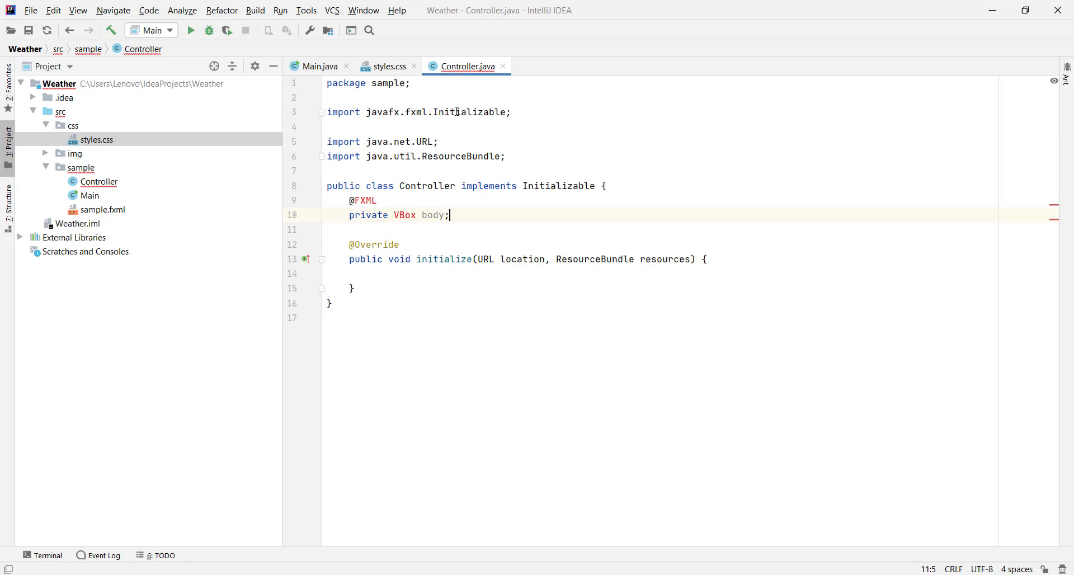
Step: Import the JavaFX VBox and FXML classes needed by the body field
key("Left")
key("Left")
key("alt+Return")
key("Return")
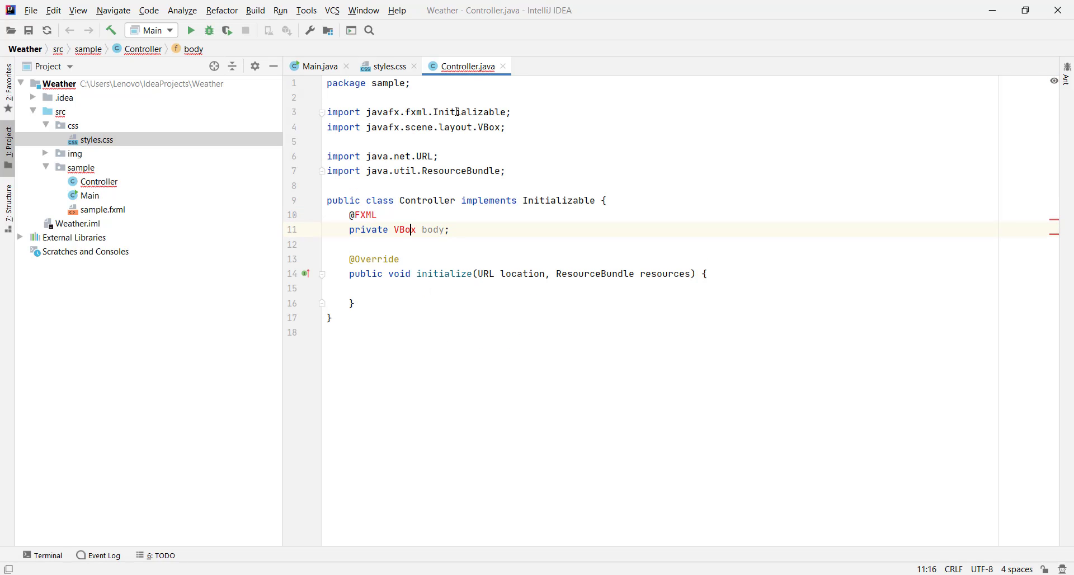
key("alt+Return")
key("Return")
Step: In initialize, call body.setStyle with the string "-fx-background-image: url('/img/background.jpg');"
key("Down")
key("Down")
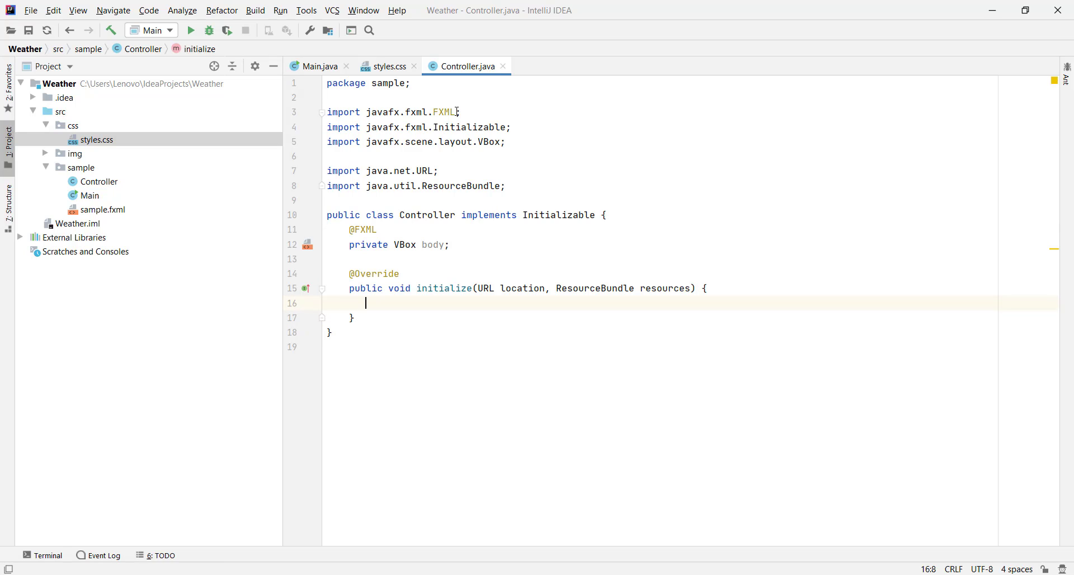
type("body.setS")
key("Return")
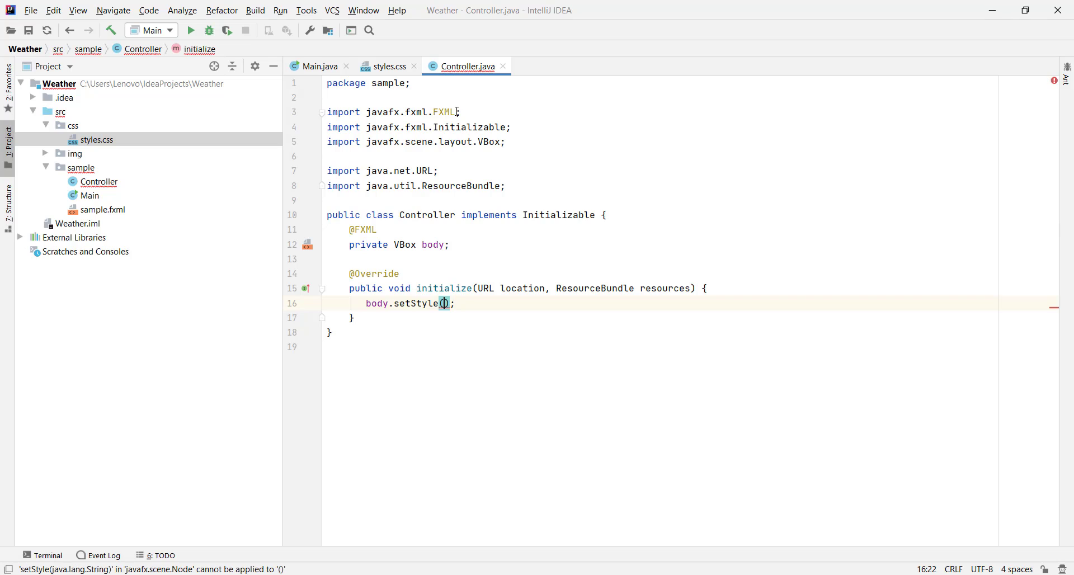
type("\"")
type("-fx-backgrou")
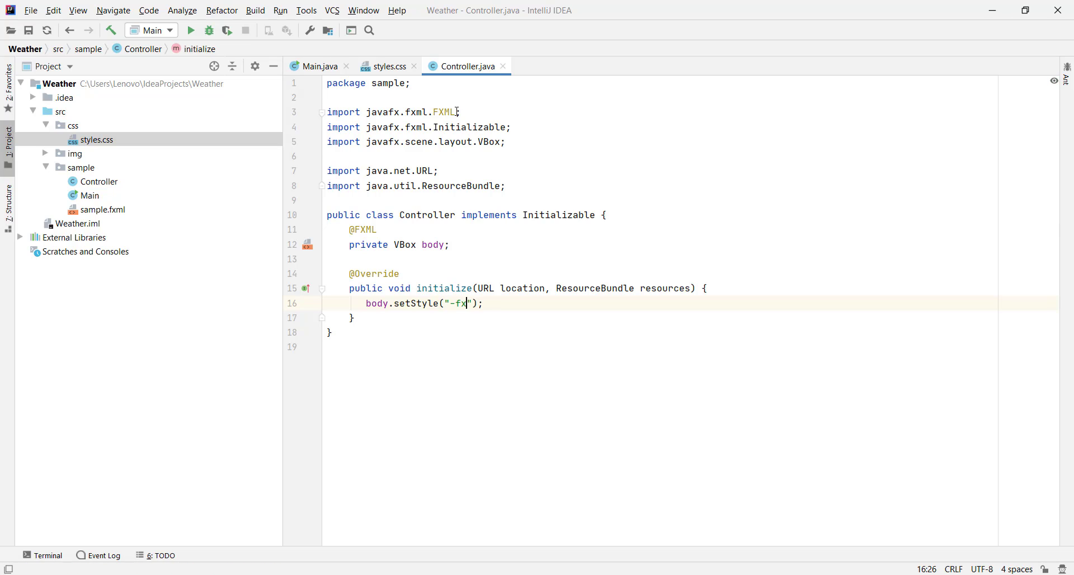
type("nd-image")
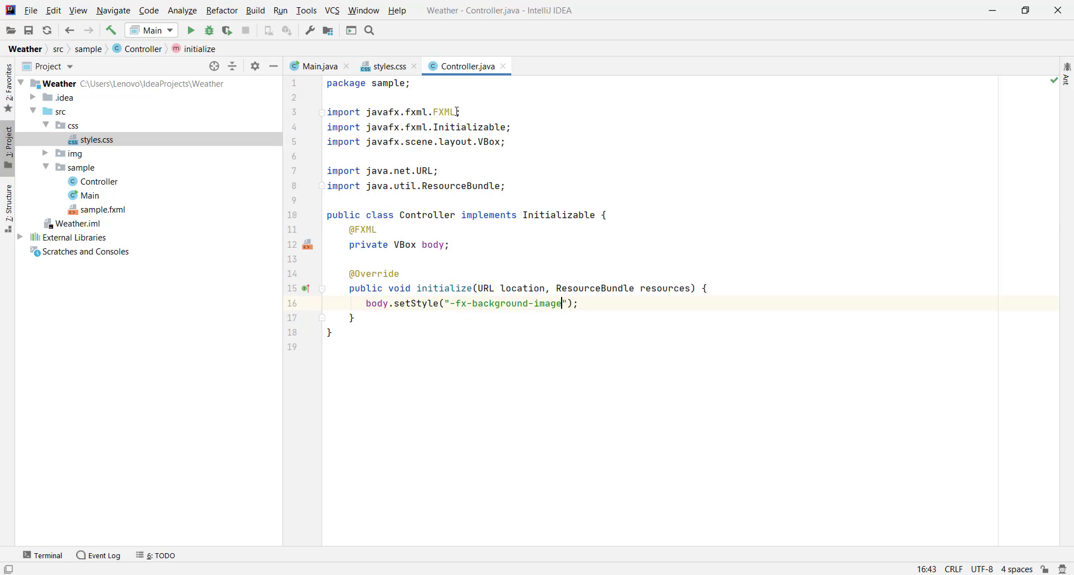
type(": url('/img/background.j")
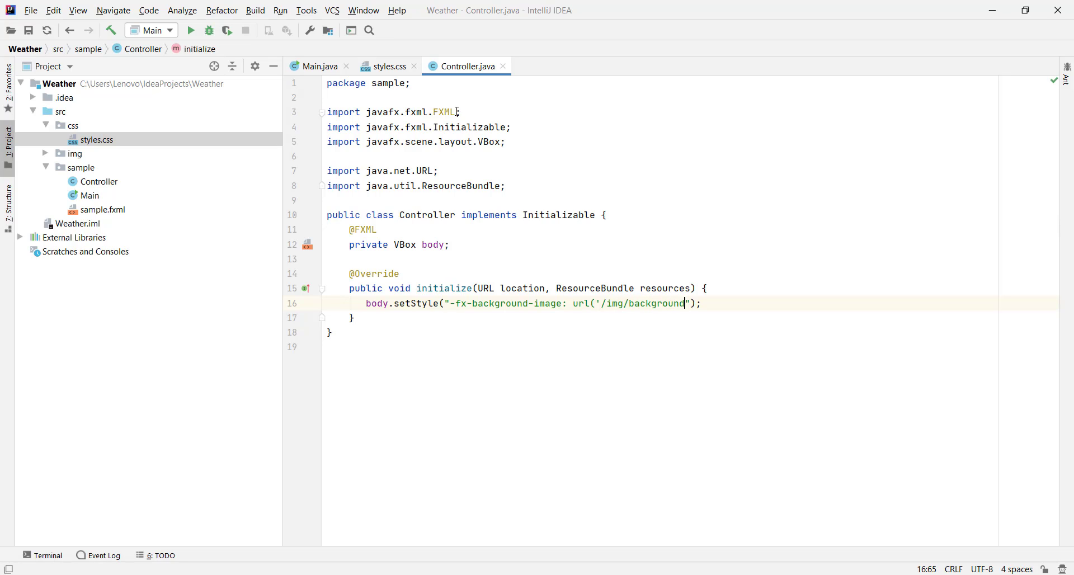
type("pg');}")
type("+")
Step: Extend the setStyle string on a new line with "-fx-background-repeat: stretch;"
key("Return")
type("-fx-ba")
type("ckground-repe")
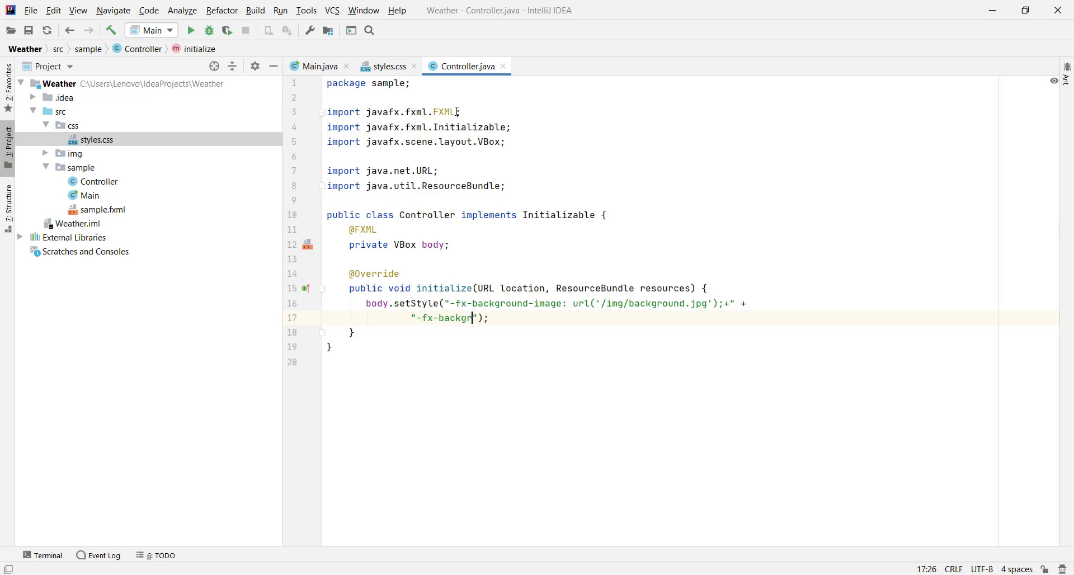
type("at")
type(": stretch")
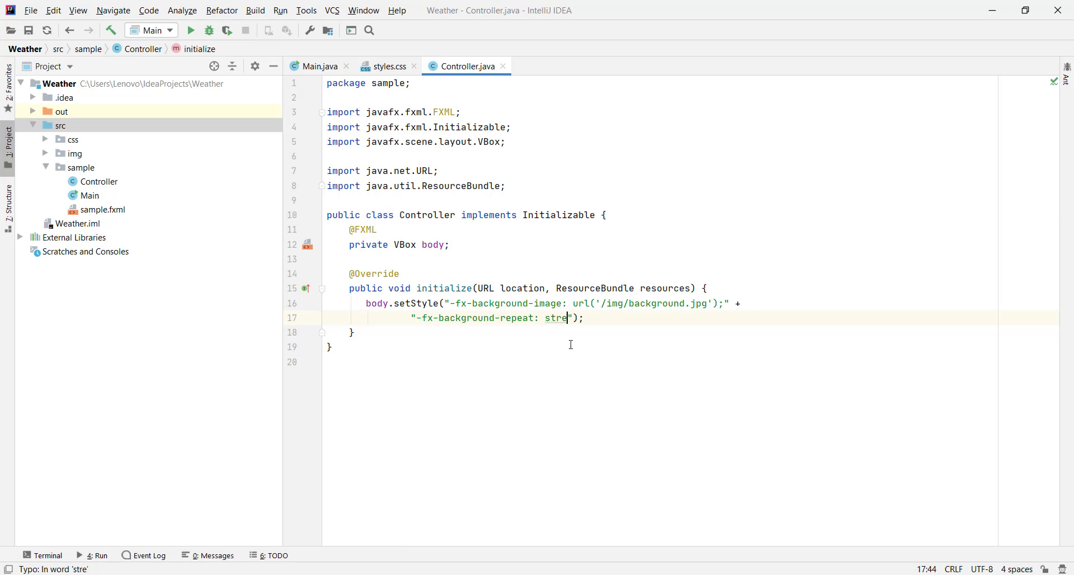
type(";")
Step: Add -fx-background-position with the value center as a third line of the setStyle string
key("Return")
type("-")
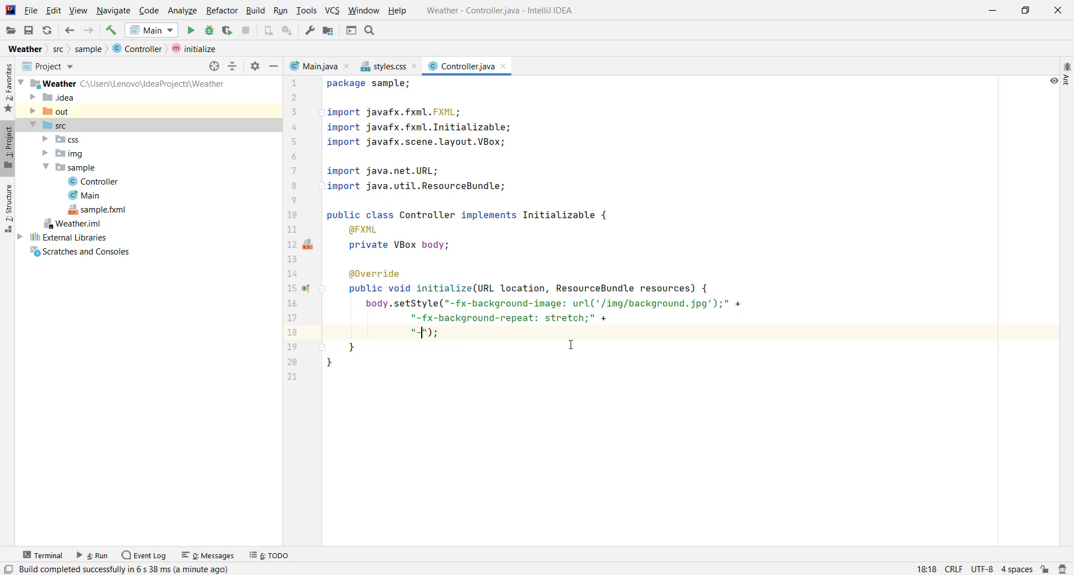
type("fx-background-position:c")
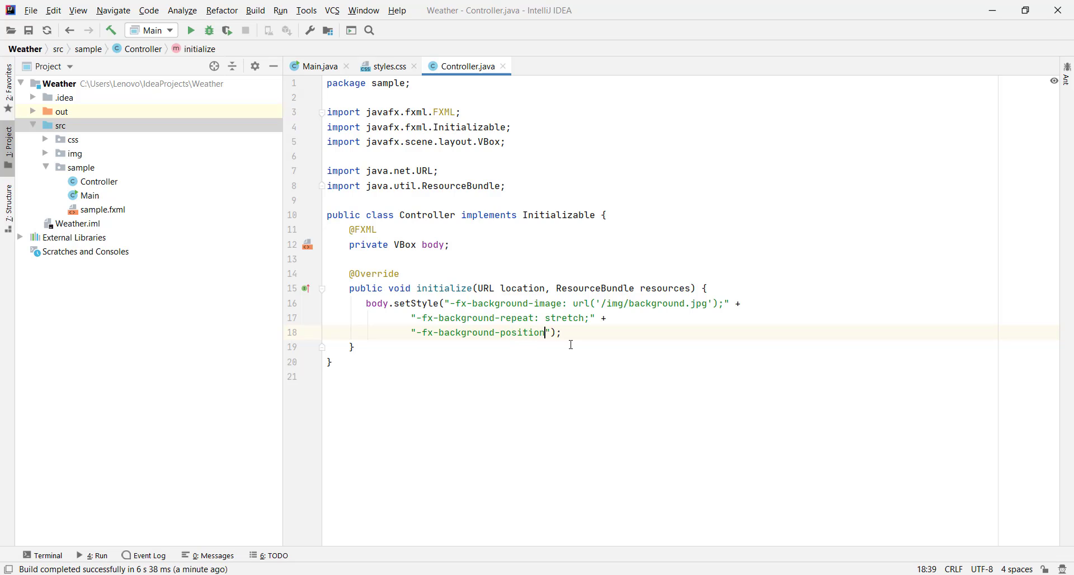
type("enter;")
Step: Run Main from Main.java to check the background image, and close the Weather window
left_click(313, 65)
right_click(553, 156)
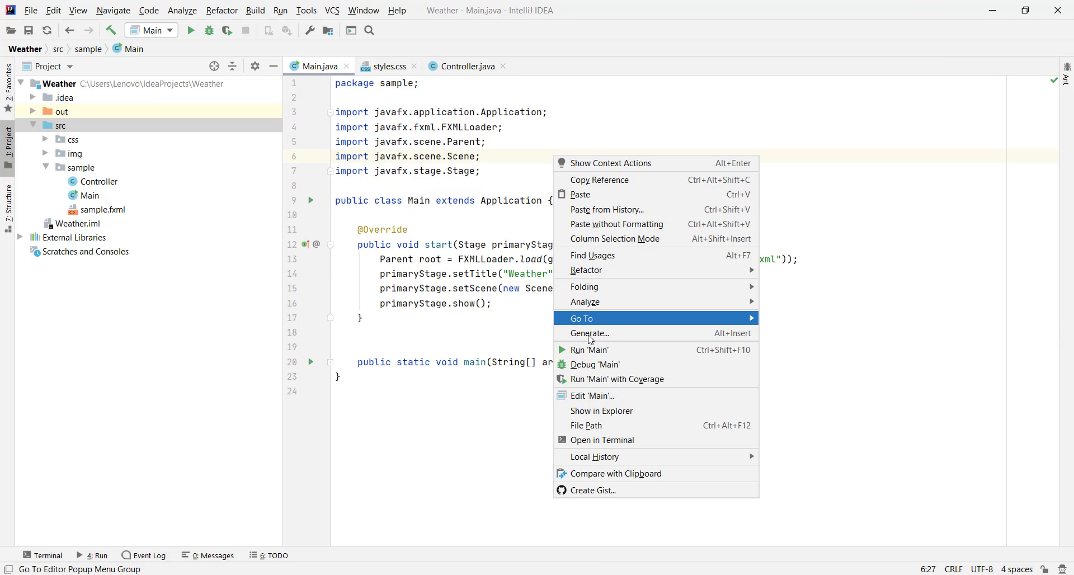
left_click(558, 350)
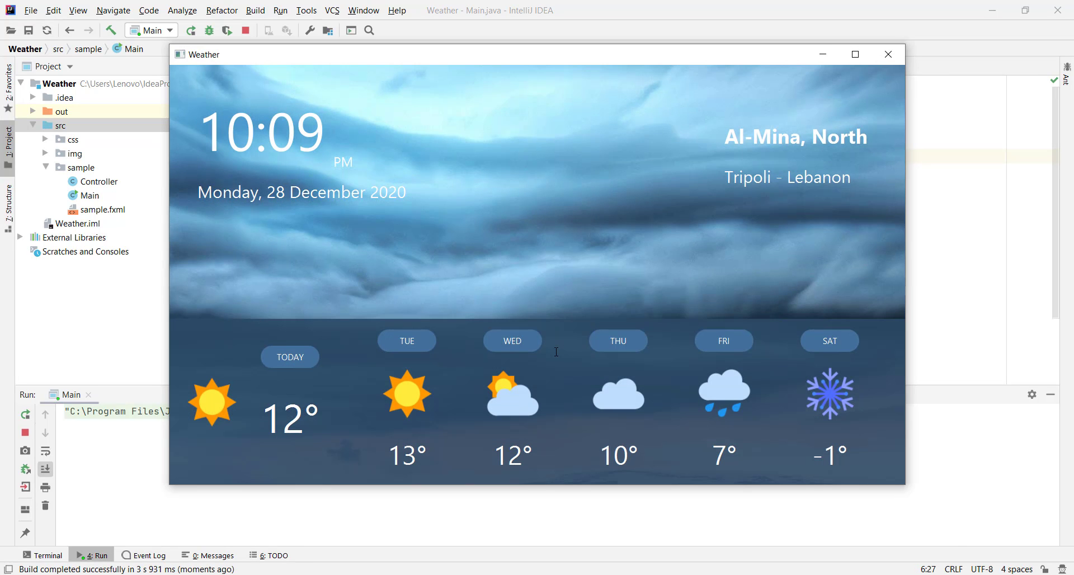
left_click(888, 54)
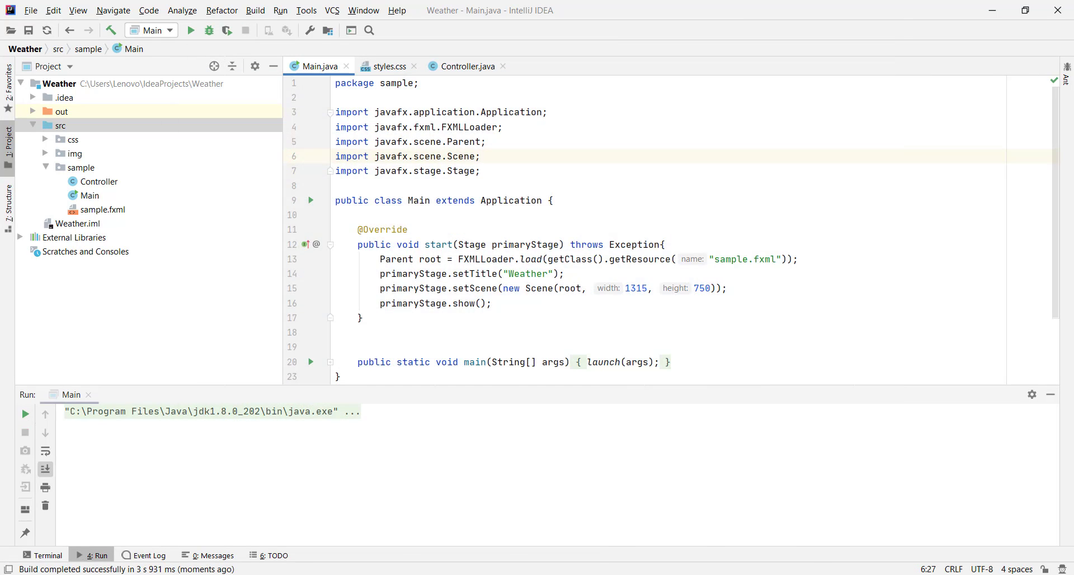
Step: Switch to Scene Builder and reduce the height of the "Tripoli - Lebanon" Label to bring the location lines closer together
left_click(570, 574)
left_click(788, 219)
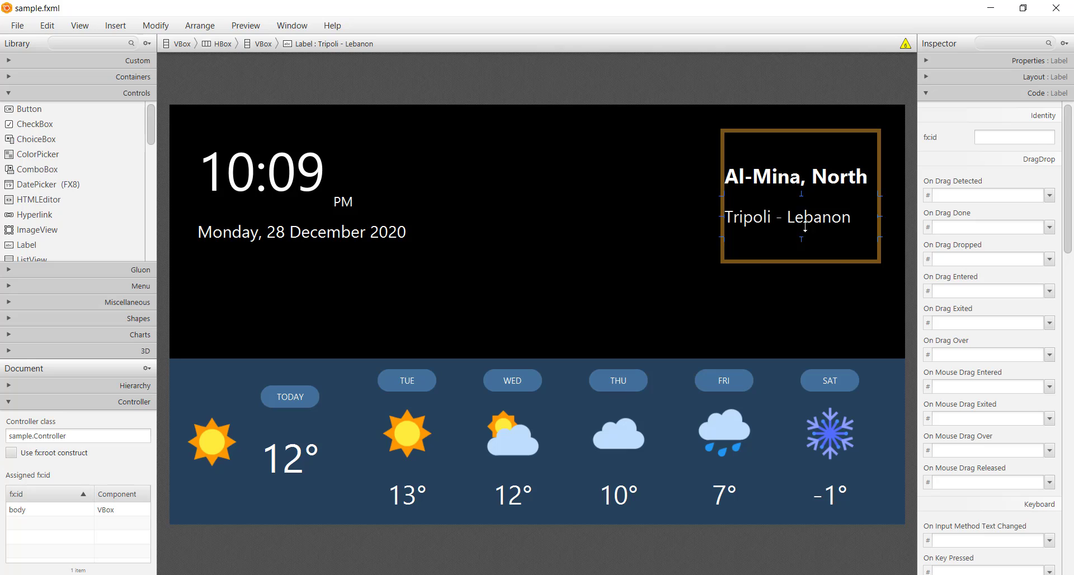
left_click_drag(805, 226, 804, 215)
Step: Reduce the heights of the date Label and the PM Label to tighten the time and date block
left_click(324, 235)
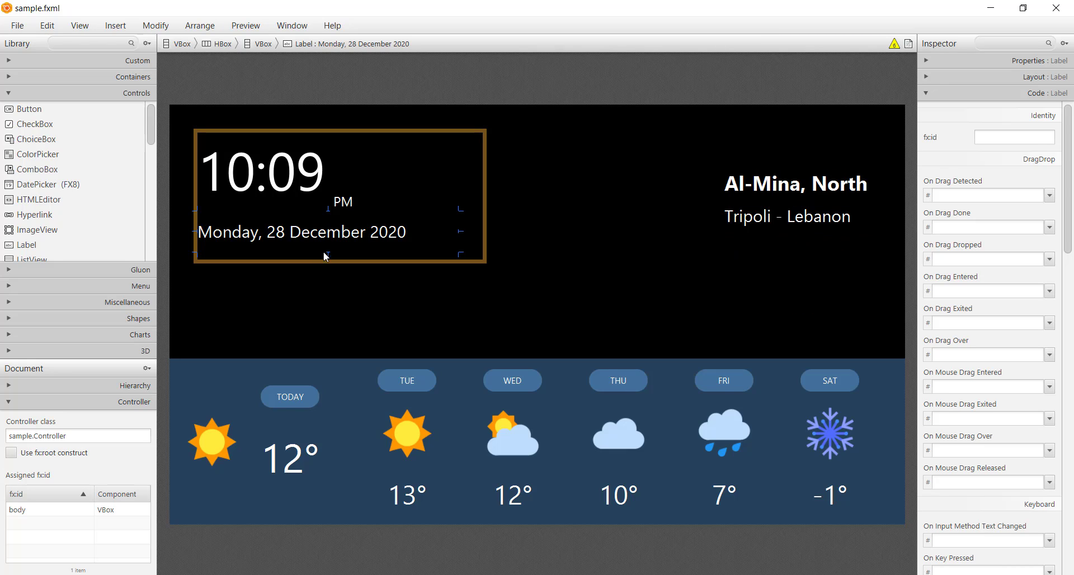
left_click_drag(330, 254, 344, 197)
left_click(359, 214)
left_click(392, 212)
left_click(398, 231)
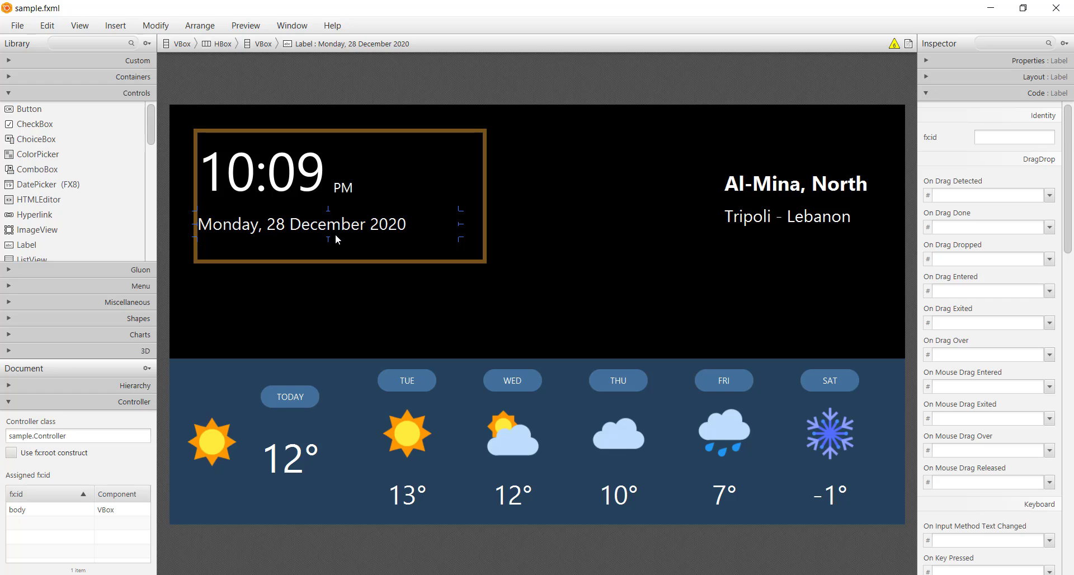
Step: Switch back to IntelliJ IDEA and run Main again to check the adjusted header
left_click(459, 574)
left_click(493, 133)
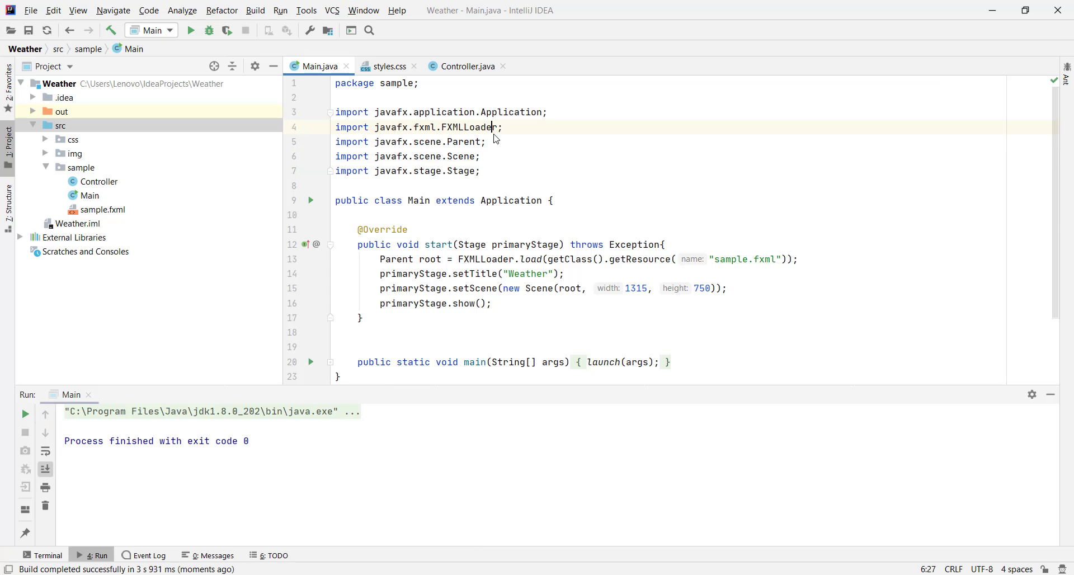
right_click(496, 139)
left_click(563, 330)
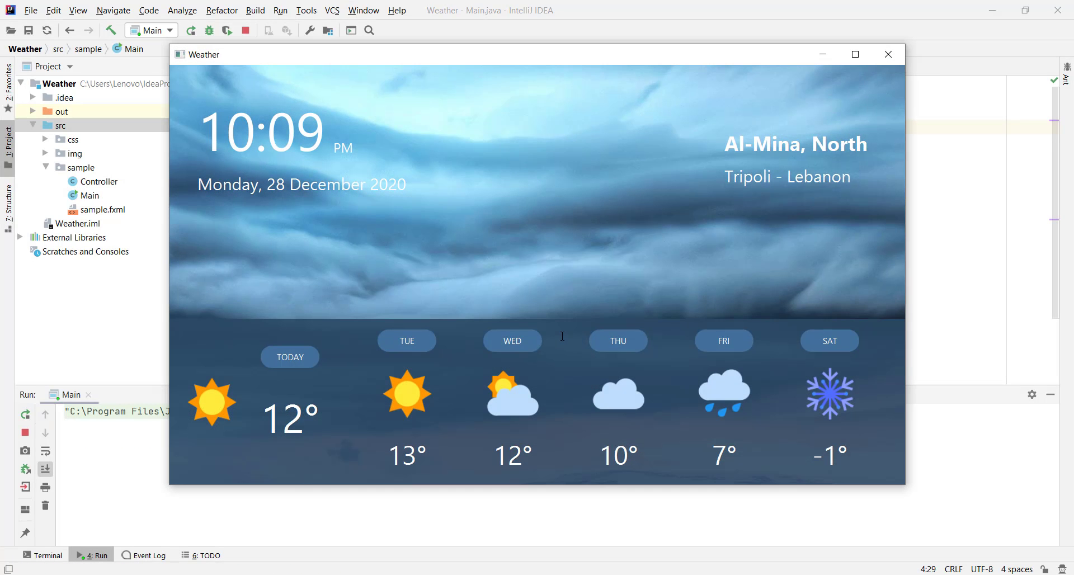